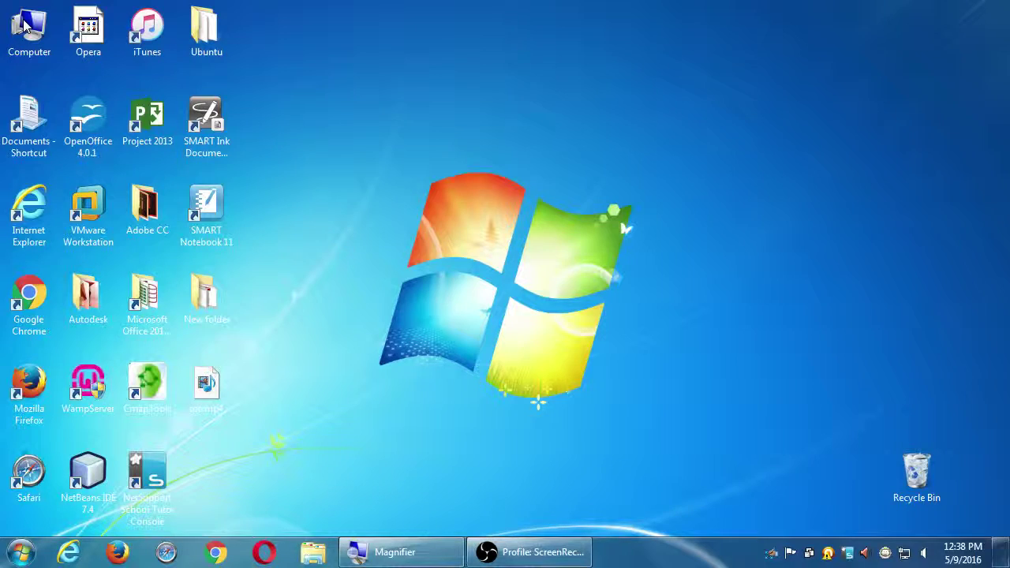
# Step: Open the Campos WordPress II folder on the classroom data (Z:) drive
pyautogui.doubleClick(29, 30)
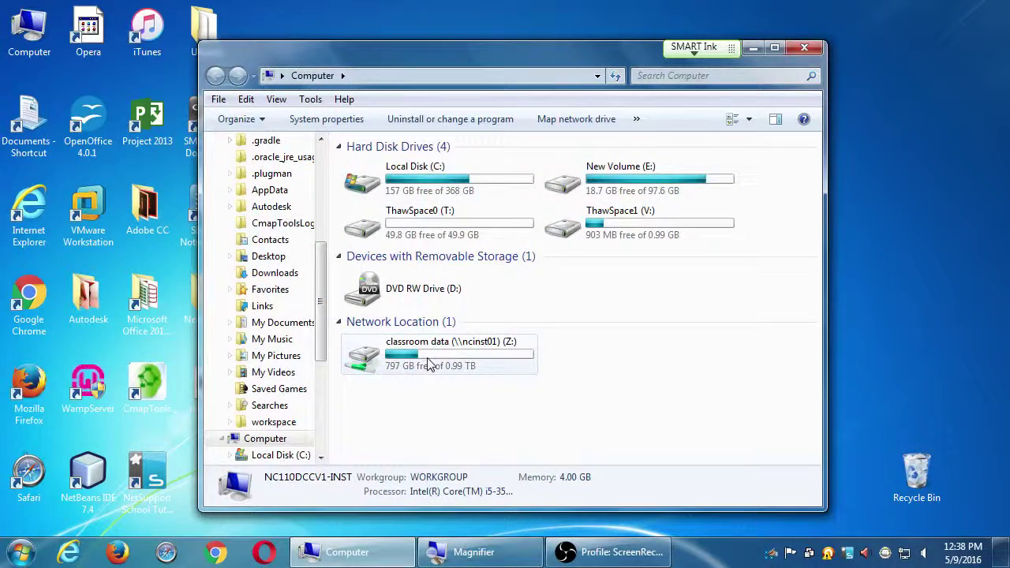
pyautogui.doubleClick(428, 368)
pyautogui.click(430, 355)
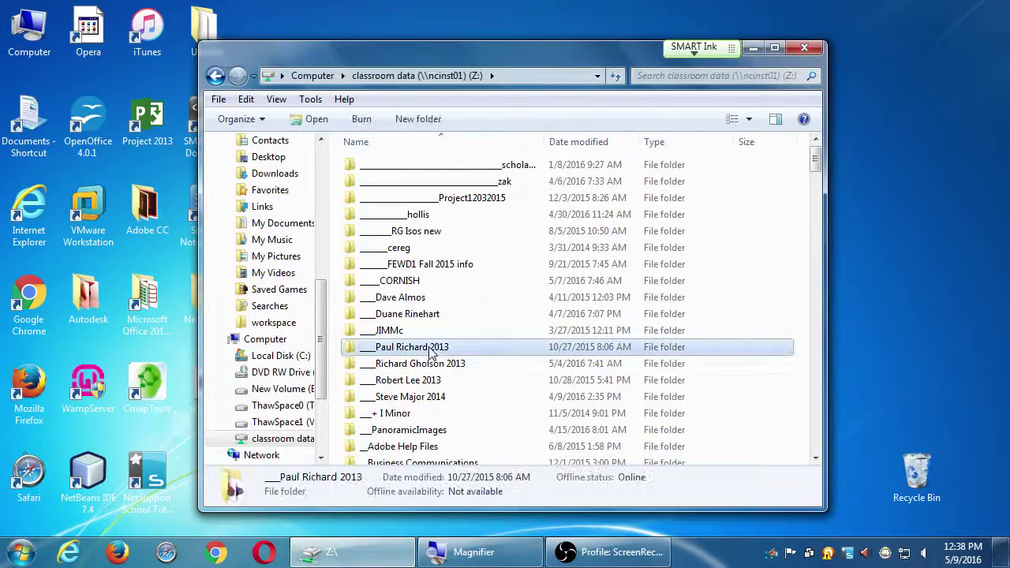
pyautogui.press('c')
pyautogui.doubleClick(411, 276)
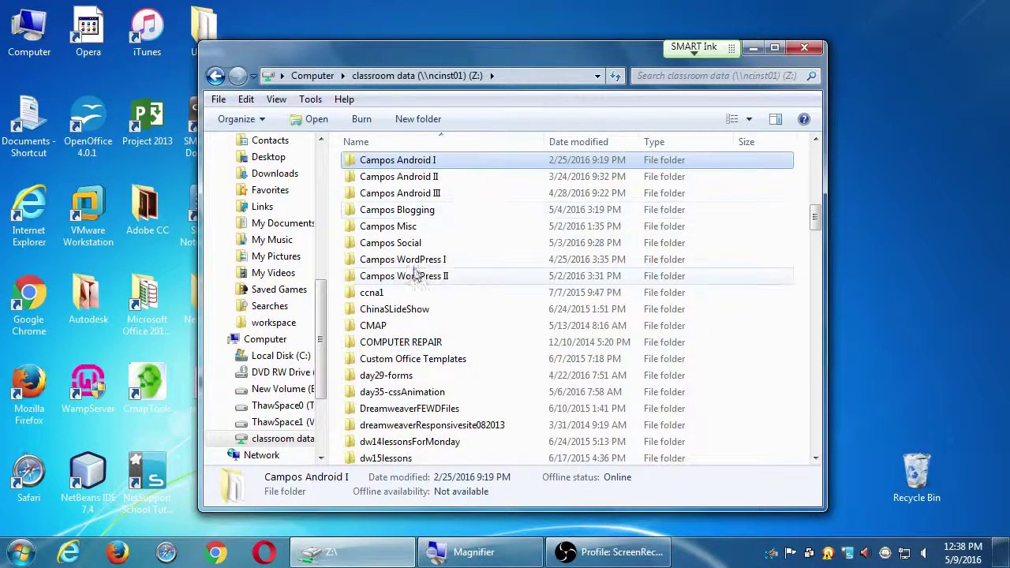
# Step: Copy campos-ecommerce-4archiving-wordpress-v2.pdf onto the desktop and close Explorer
pyautogui.moveTo(439, 58); pyautogui.dragTo(271, 71)
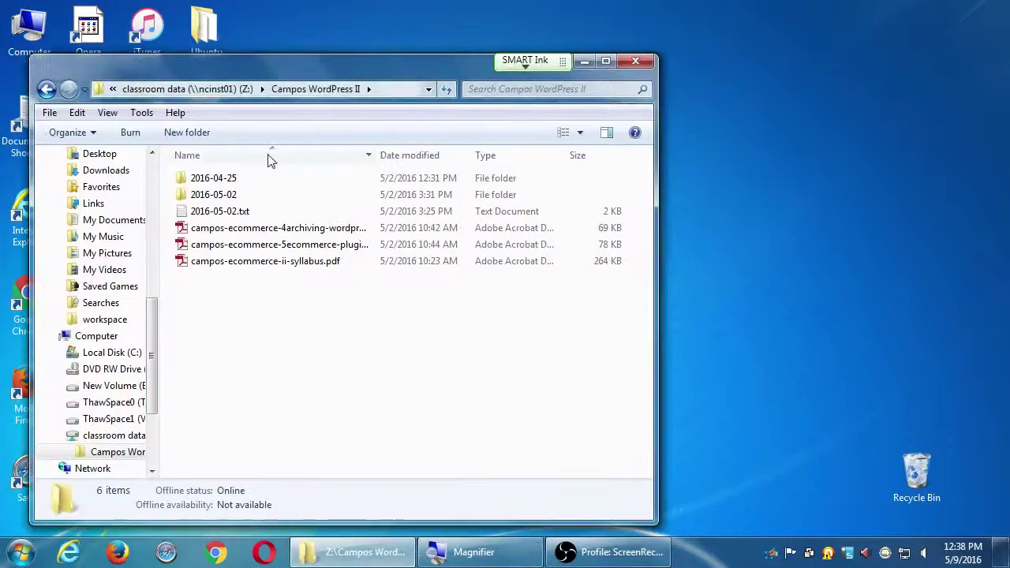
pyautogui.moveTo(282, 227); pyautogui.dragTo(817, 127)
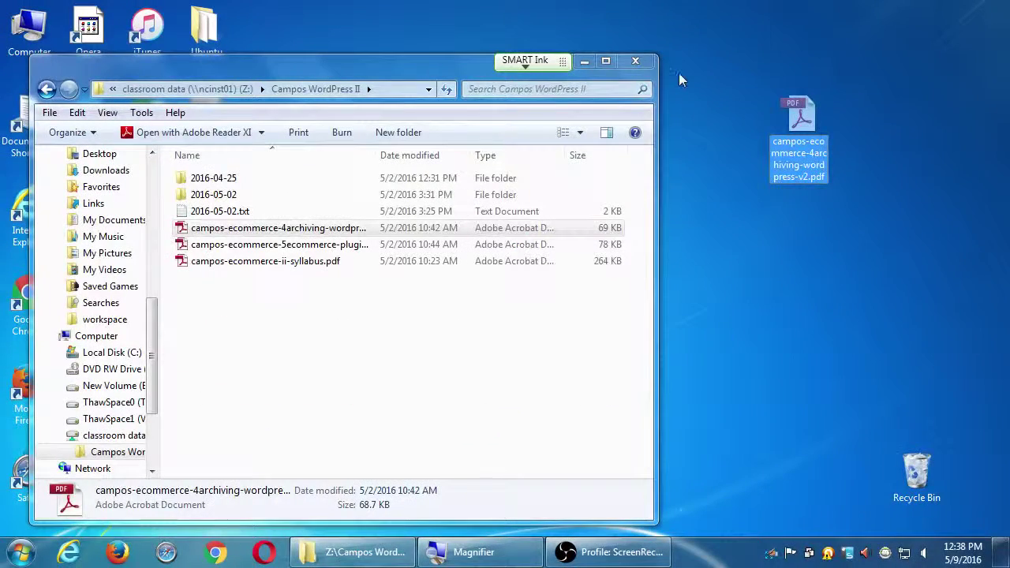
pyautogui.click(648, 68)
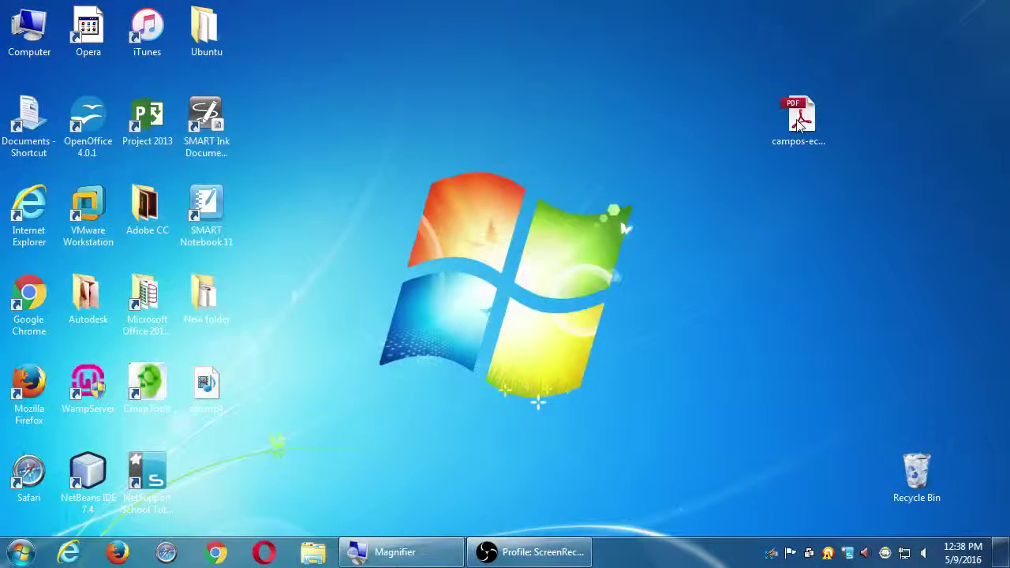
# Step: Open the archiving PDF in Adobe Reader, full-width, scrolled to the Resurrect your site steps
pyautogui.doubleClick(799, 123)
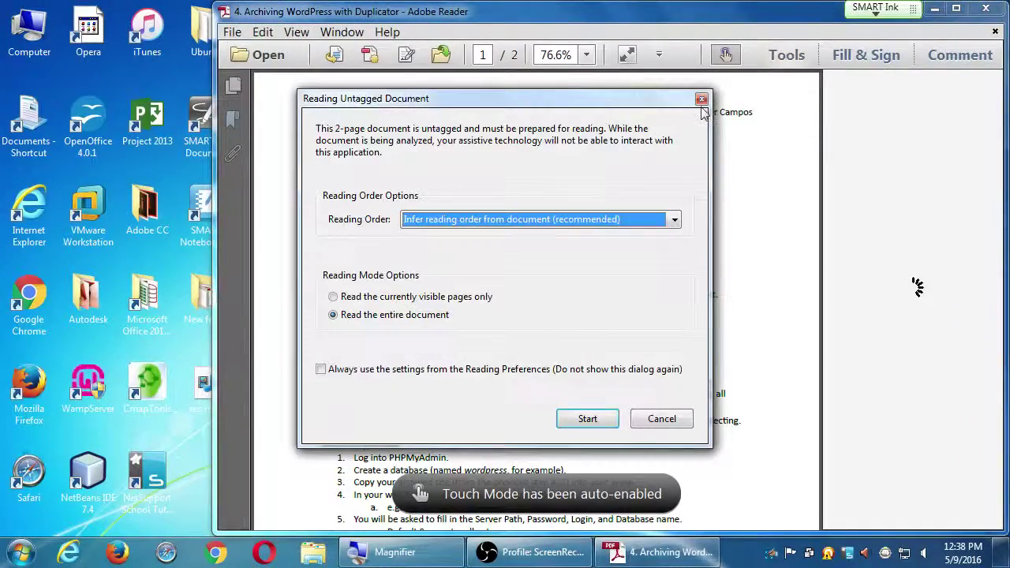
pyautogui.press('Return')
pyautogui.click(782, 61)
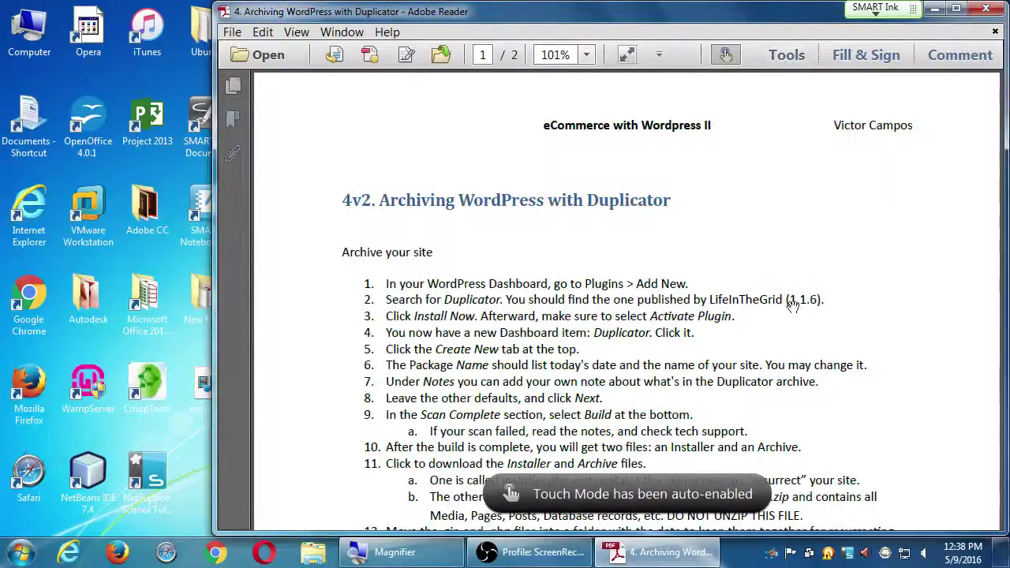
pyautogui.scroll(-5, 825, 142)
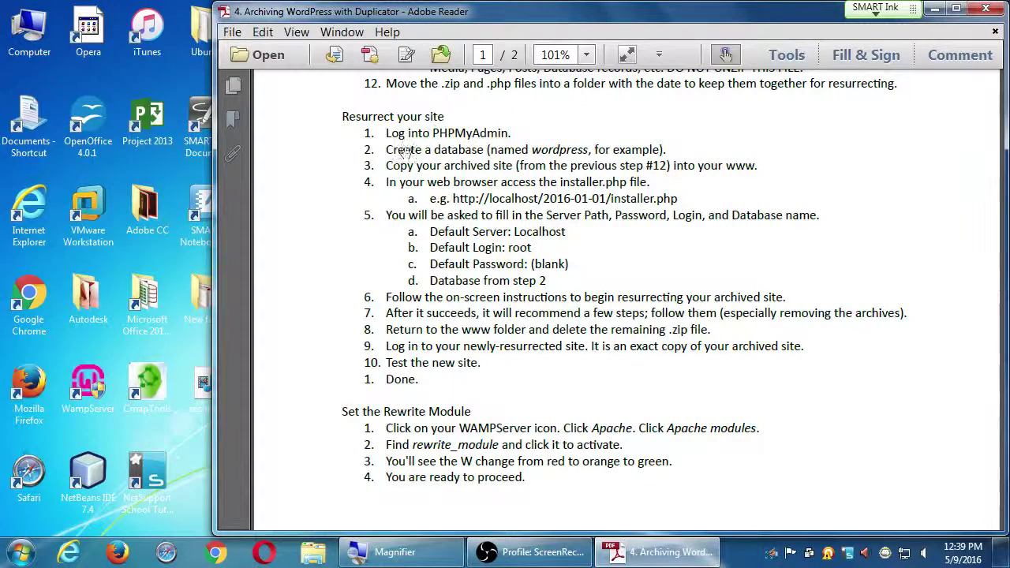
# Step: Launch WampServer from the desktop, then bring the Reader guide back
pyautogui.click(935, 9)
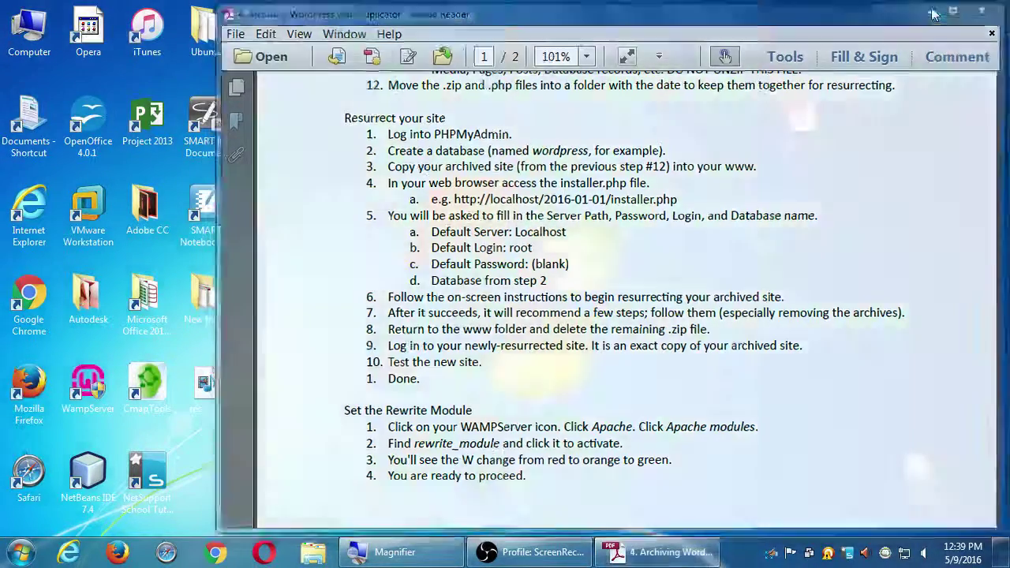
pyautogui.doubleClick(88, 384)
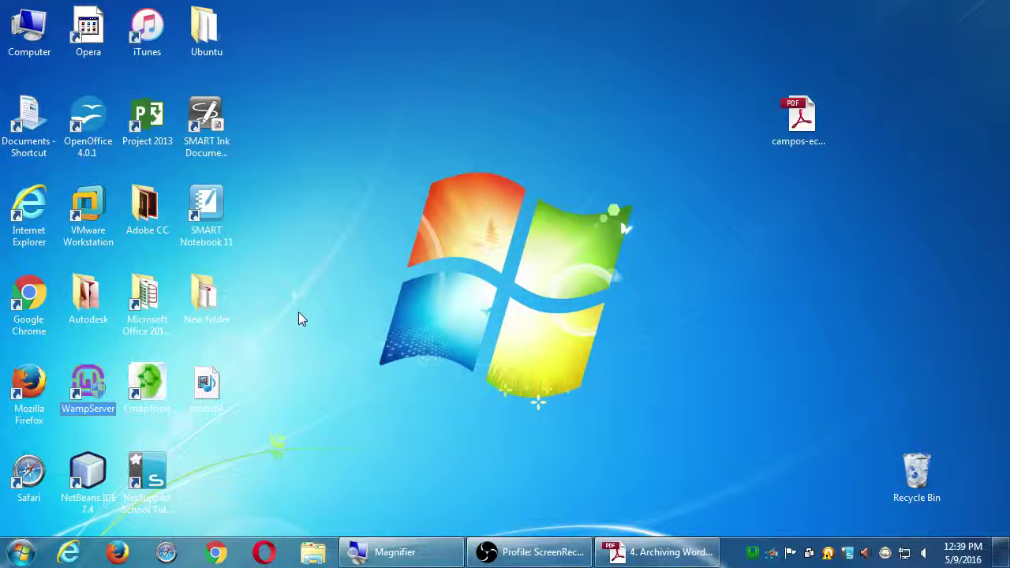
pyautogui.click(663, 552)
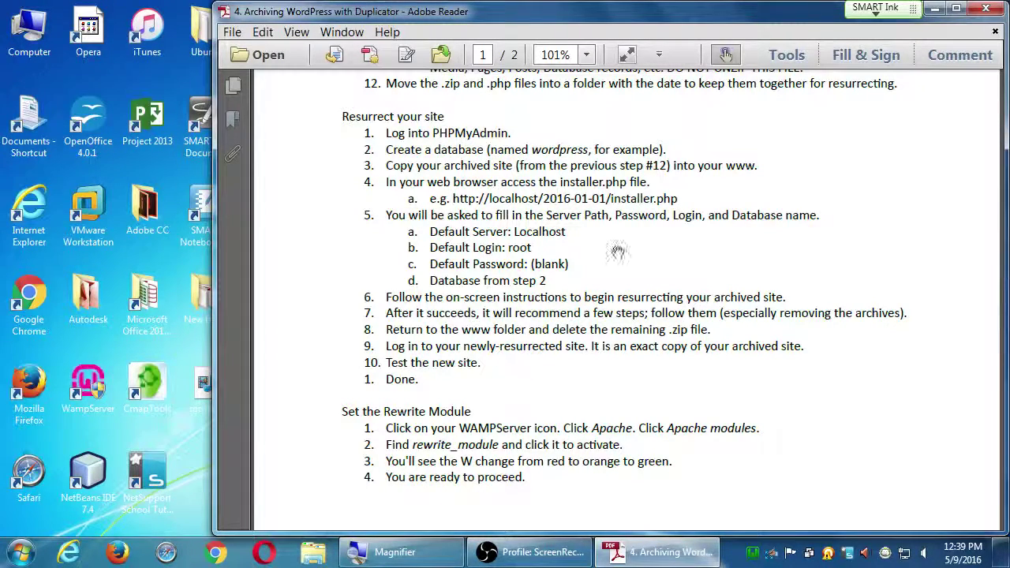
# Step: Enable rewrite_module under Apache > Apache modules in the WampServer tray menu
pyautogui.click(933, 9)
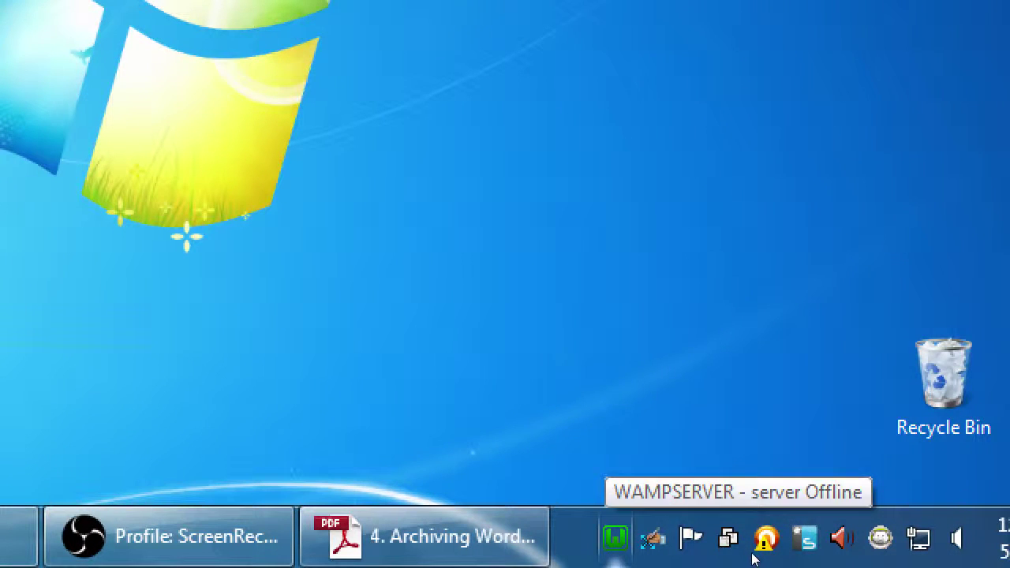
pyautogui.click(616, 538)
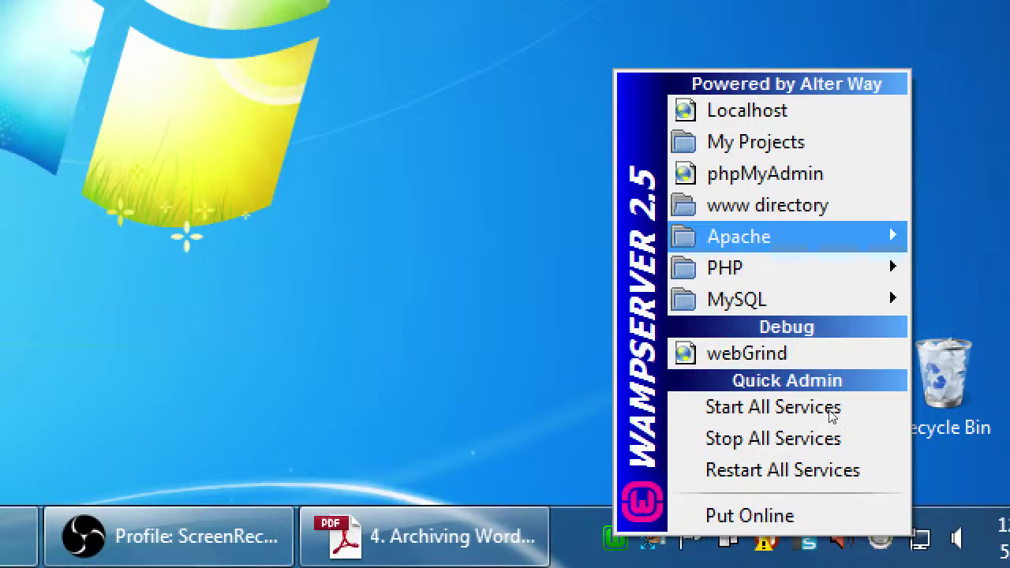
pyautogui.moveTo(739, 237)
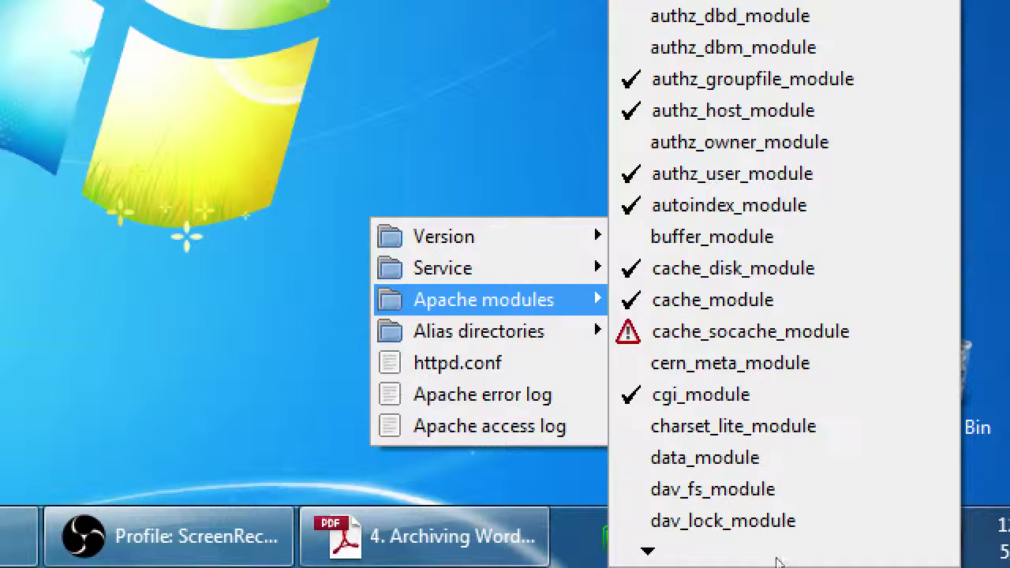
pyautogui.moveTo(777, 562)
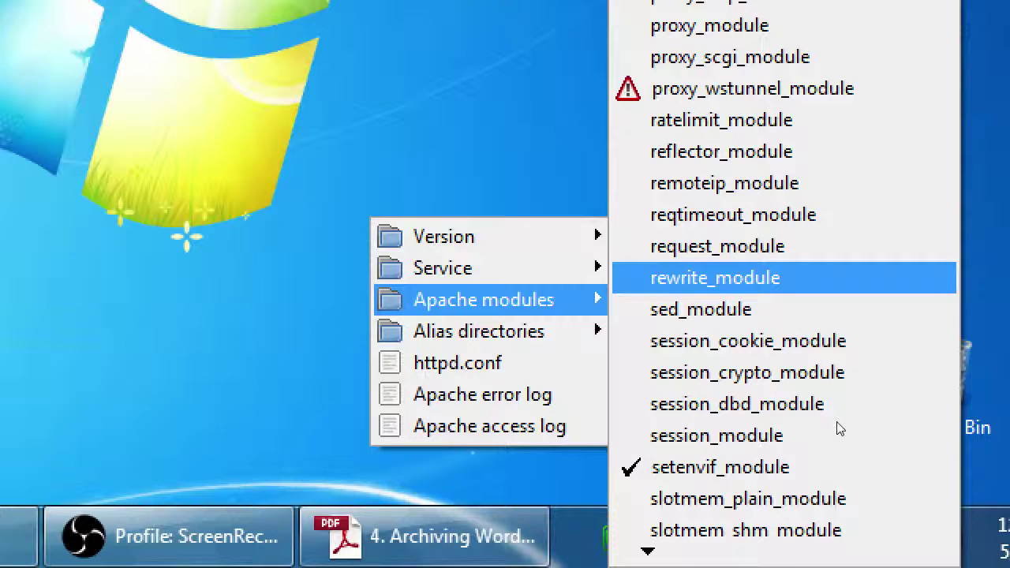
pyautogui.press('Return')
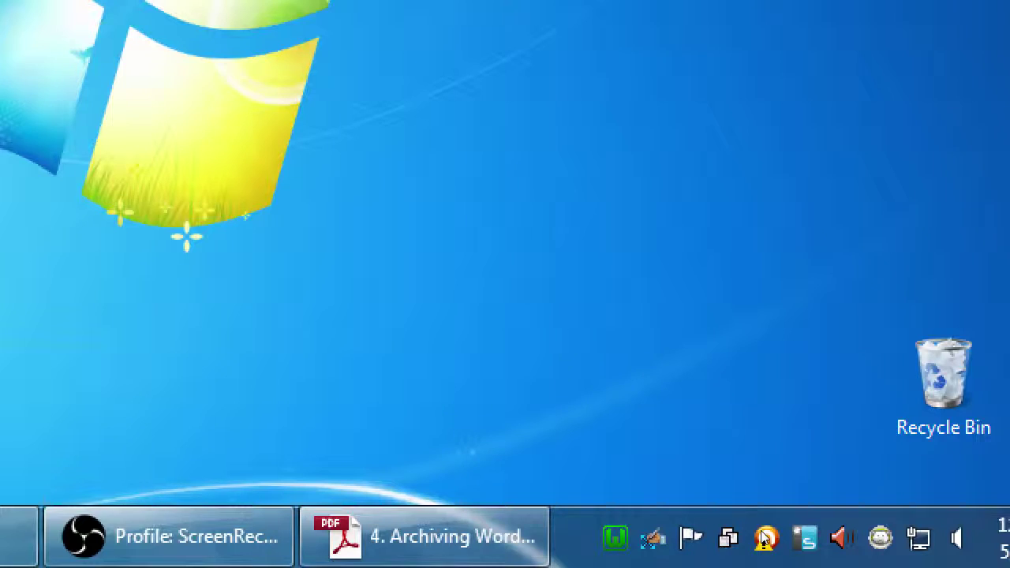
pyautogui.press('super+minus')
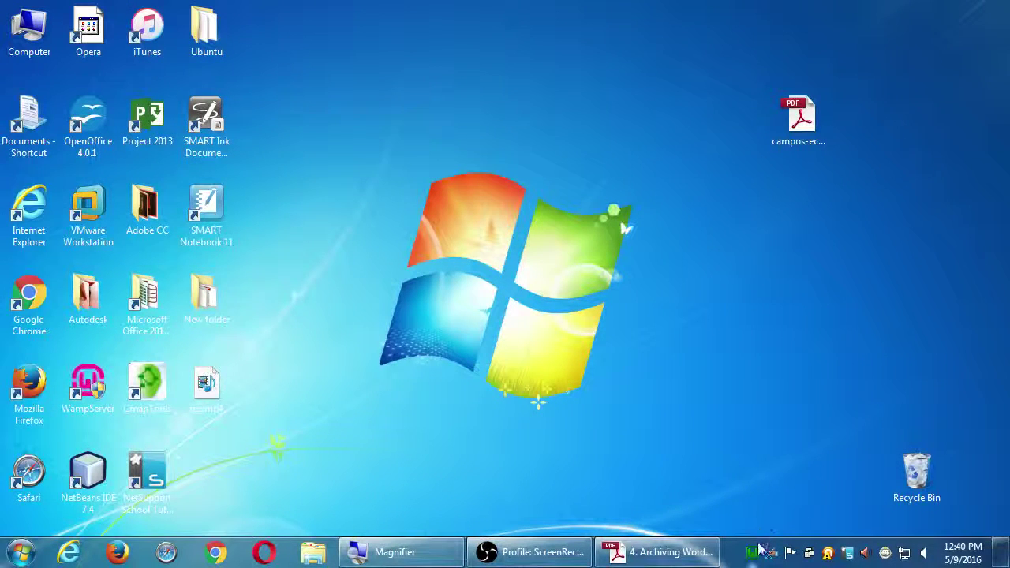
# Step: Launch phpMyAdmin in Chrome from the WampServer tray menu
pyautogui.click(753, 553)
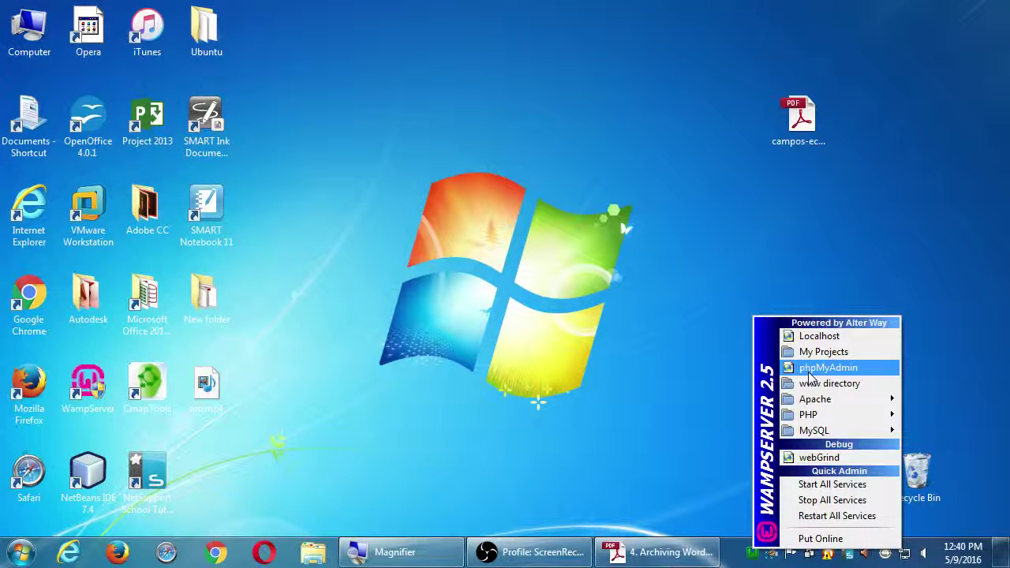
pyautogui.click(809, 372)
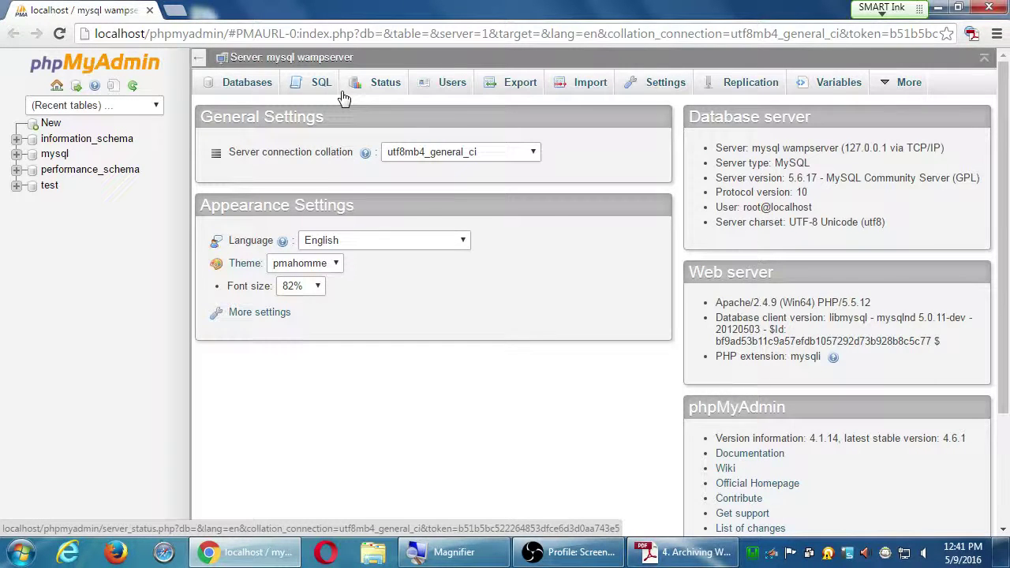
# Step: Create a database named wordpress from phpMyAdmin's Databases tab
pyautogui.click(246, 88)
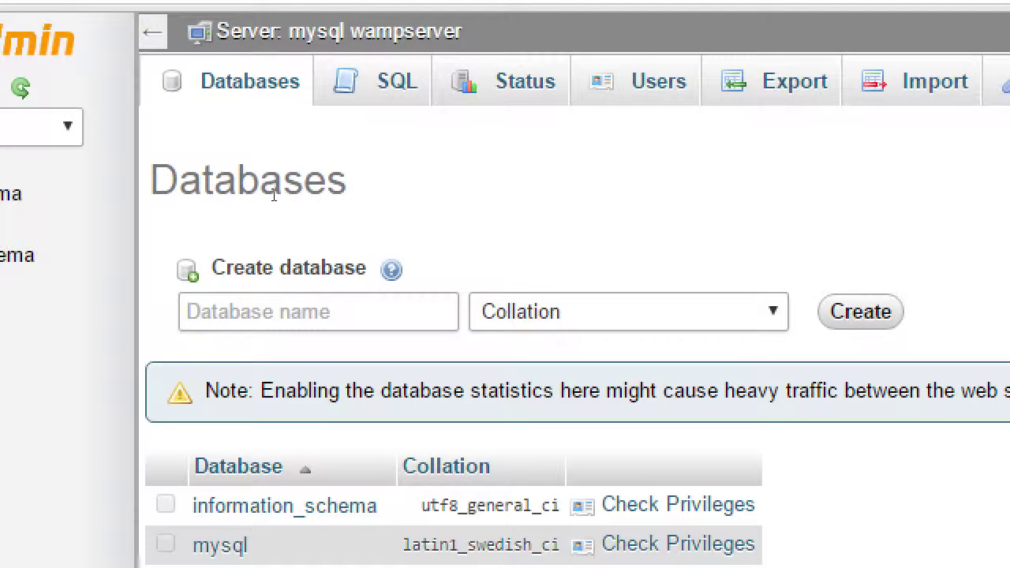
pyautogui.press('Tab')
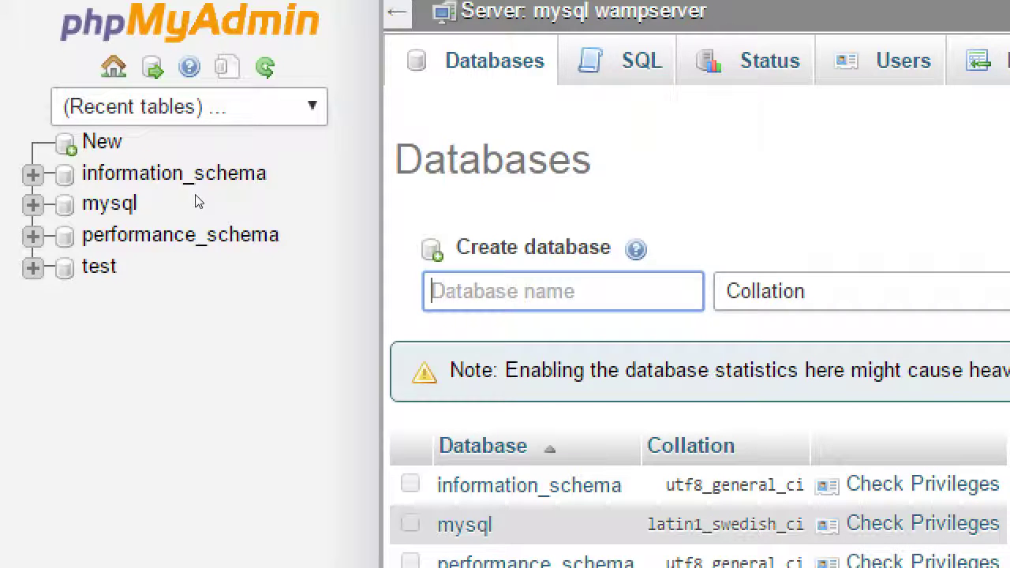
pyautogui.write('wordpress')
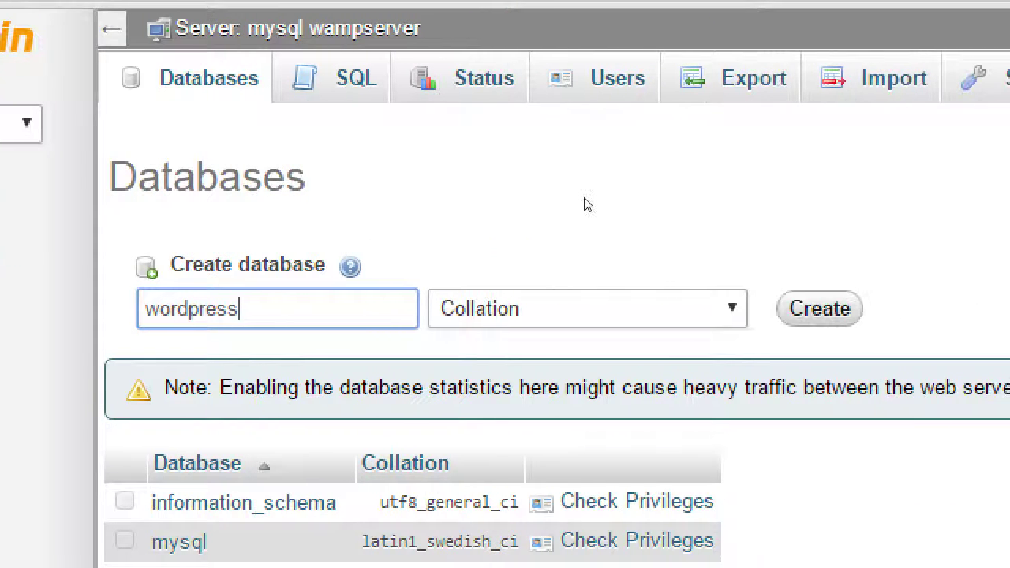
pyautogui.press('Return')
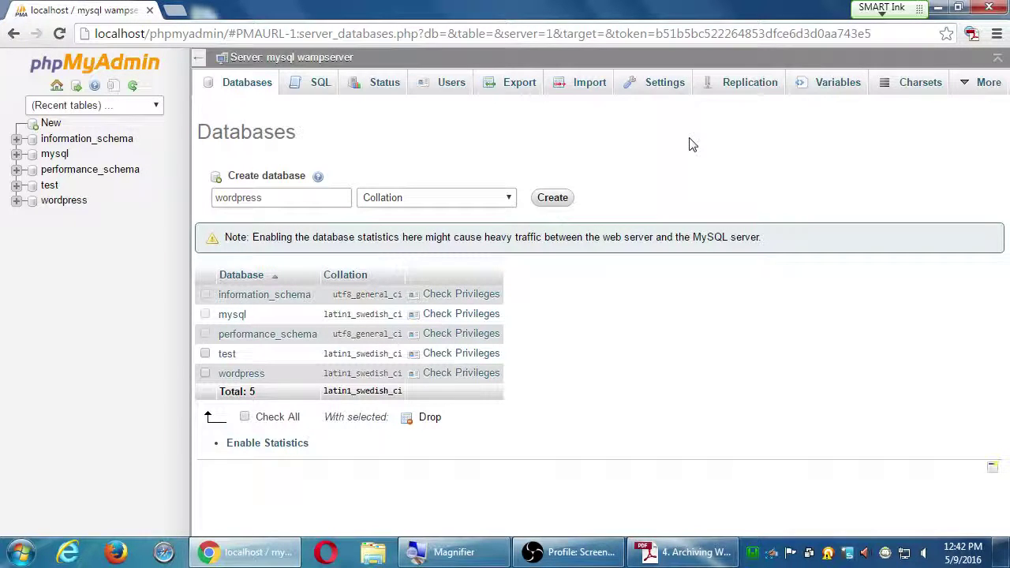
# Step: Review the Resurrect your site steps in Reader, then minimize it to the desktop
pyautogui.press('super+d')
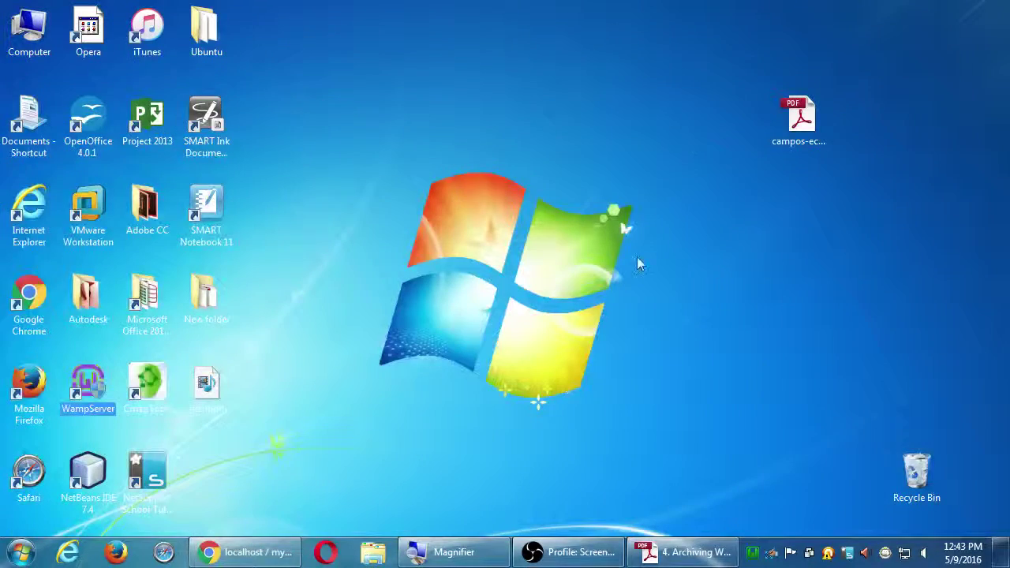
pyautogui.click(683, 552)
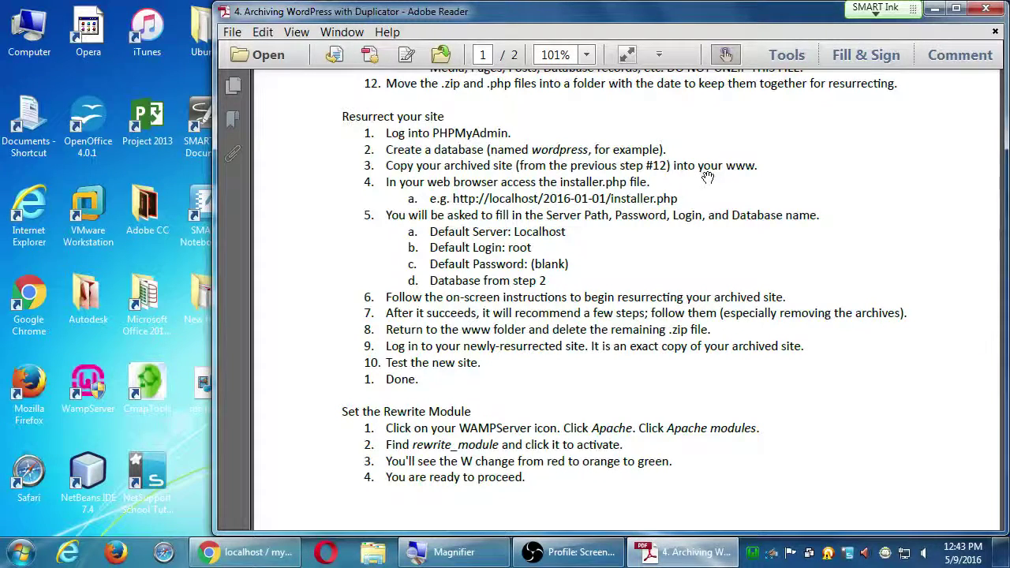
pyautogui.click(934, 9)
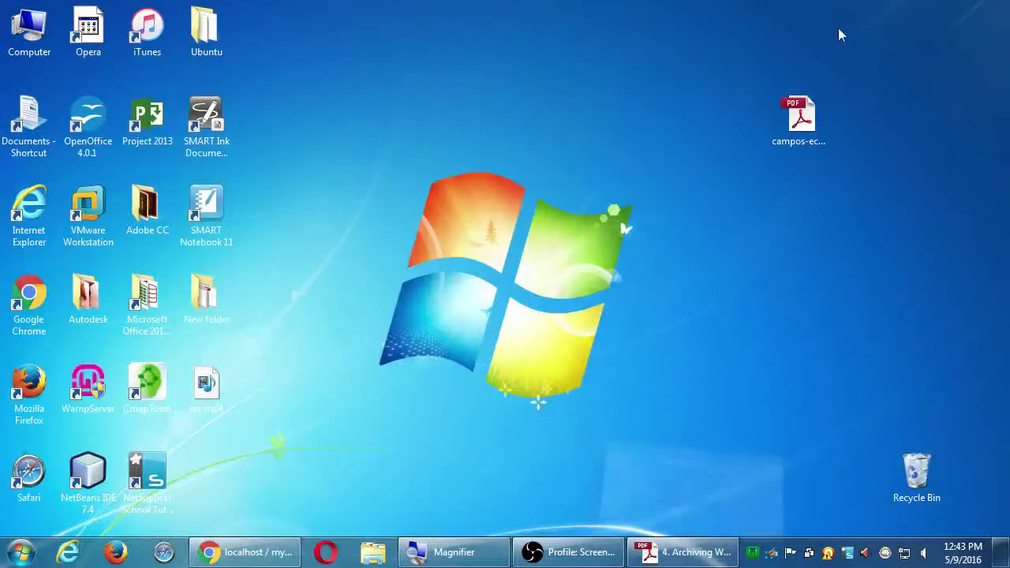
# Step: Open Campos WordPress II on Z: and select the 2016-05-02 folder
pyautogui.doubleClick(31, 31)
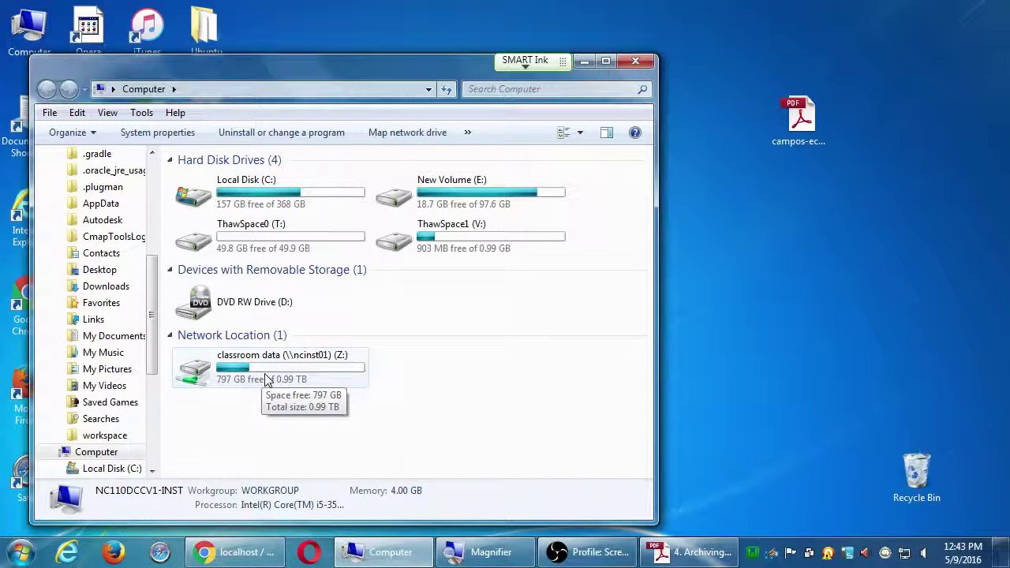
pyautogui.doubleClick(265, 377)
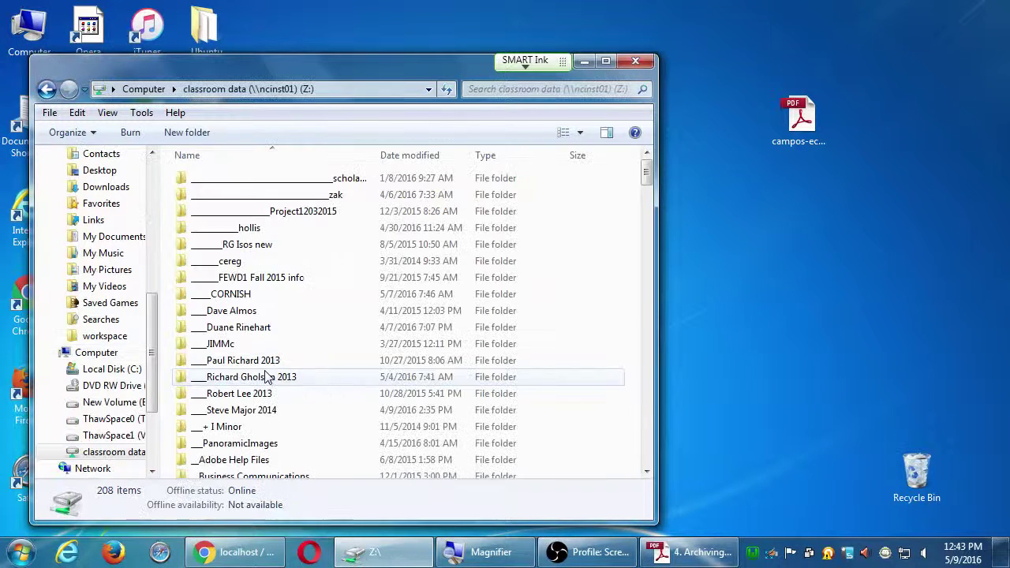
pyautogui.write('campos')
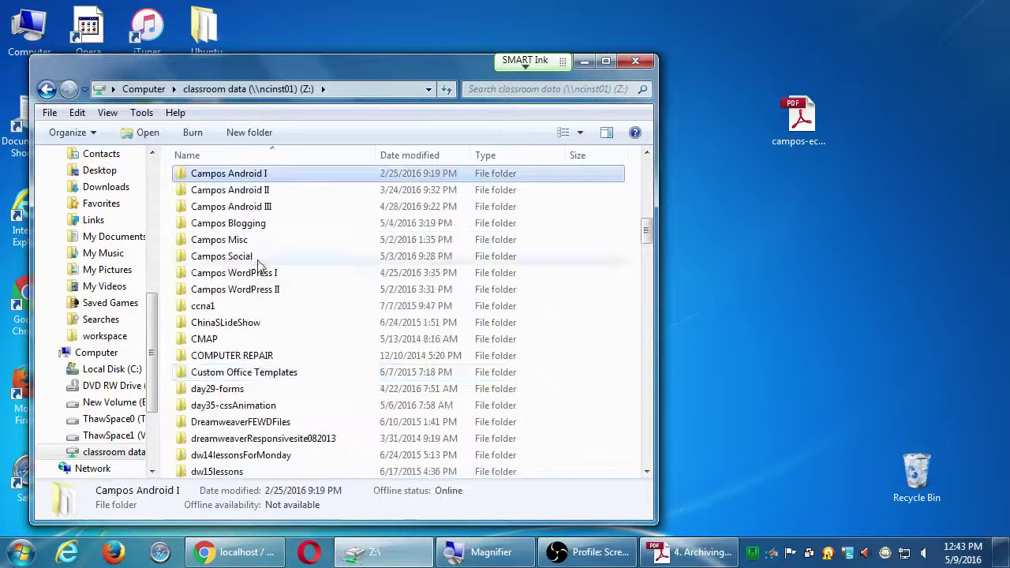
pyautogui.click(268, 292)
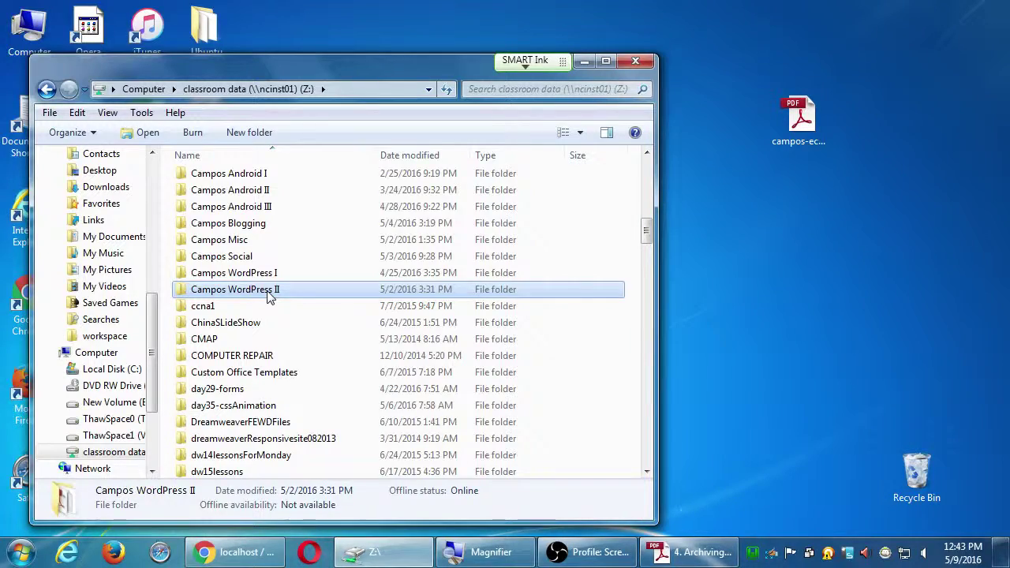
pyautogui.doubleClick(269, 292)
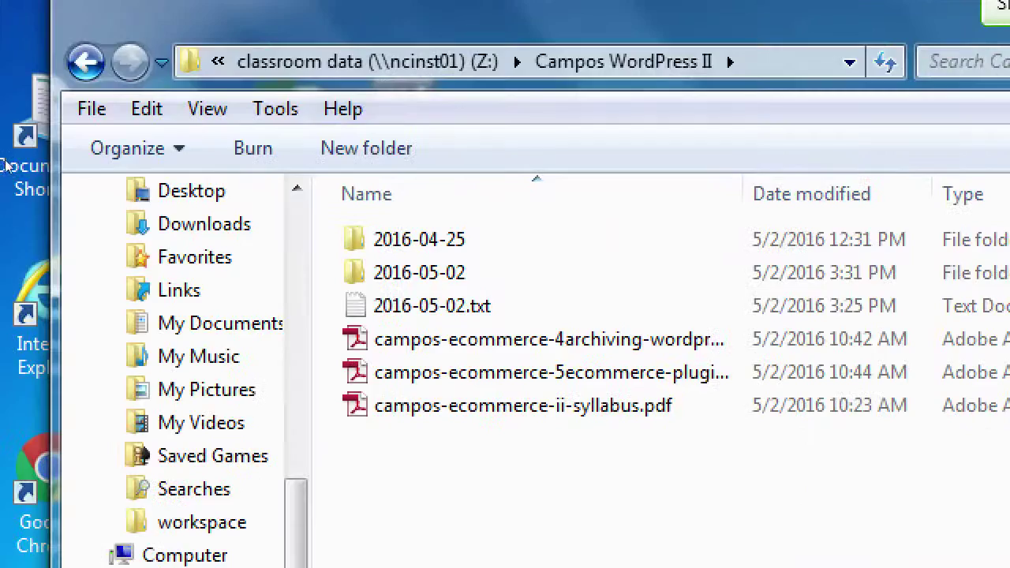
pyautogui.press('Up')
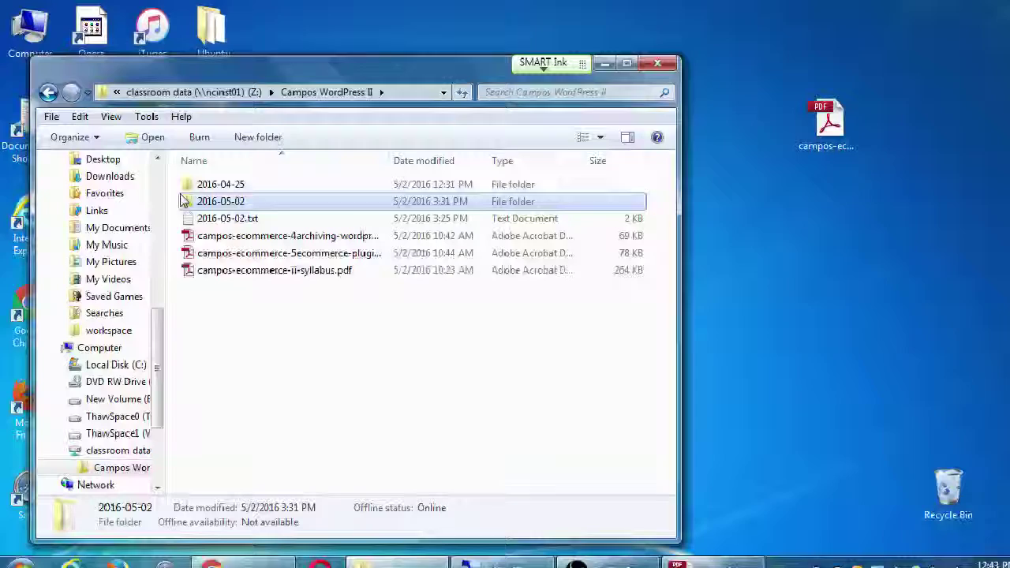
# Step: Place a second Computer window to the right of the Campos WordPress II window
pyautogui.moveTo(252, 70); pyautogui.dragTo(215, 228)
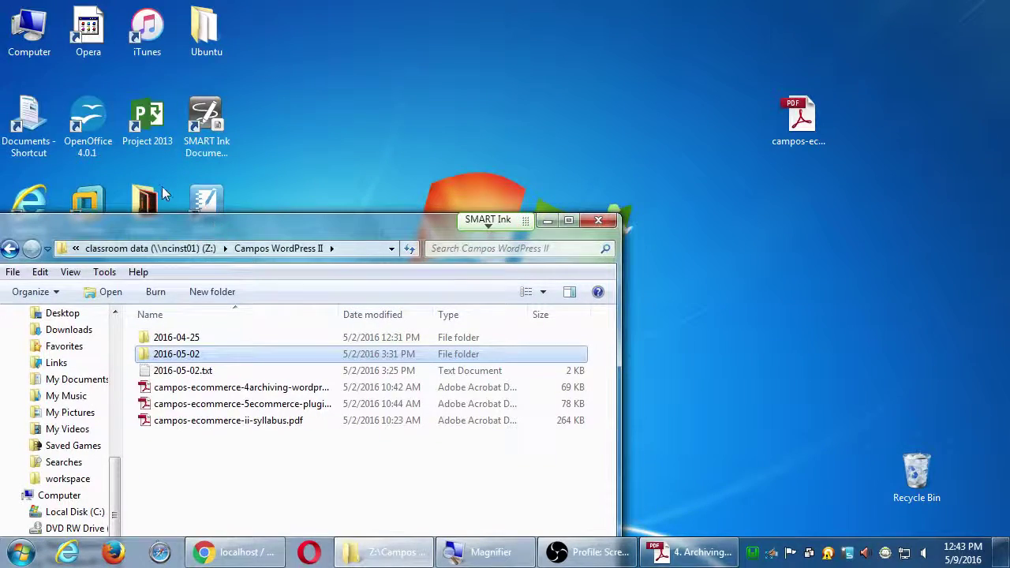
pyautogui.doubleClick(31, 35)
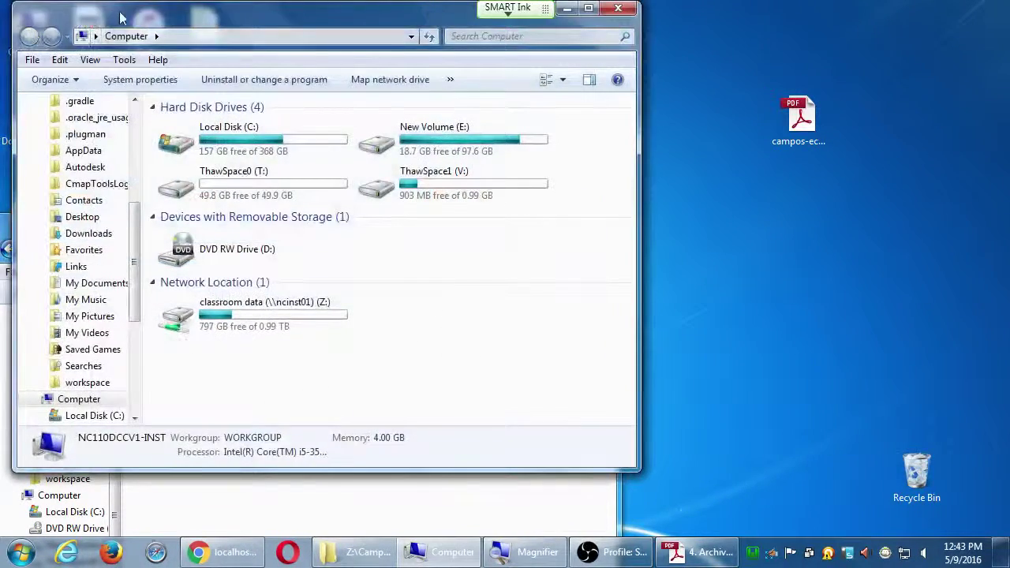
pyautogui.moveTo(120, 18); pyautogui.dragTo(456, 40)
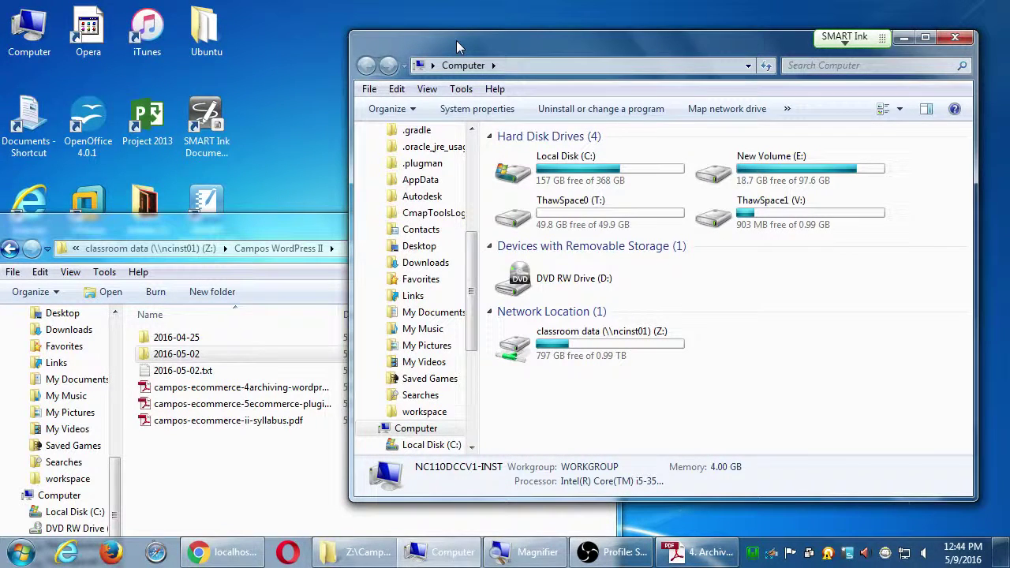
pyautogui.doubleClick(592, 169)
pyautogui.click(562, 406)
pyautogui.scroll(-1, 532, 403)
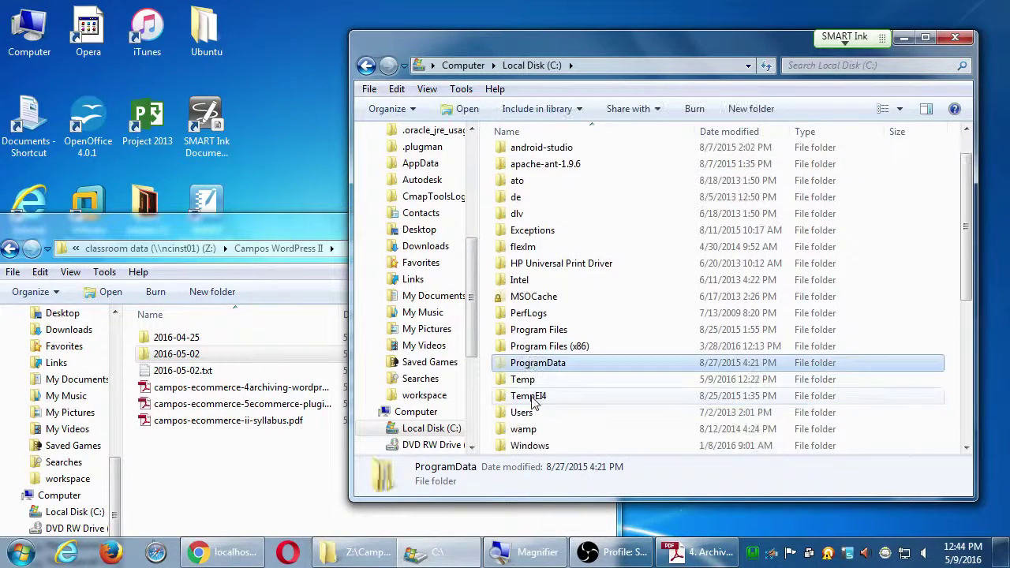
pyautogui.scroll(-1, 532, 403)
pyautogui.click(528, 417)
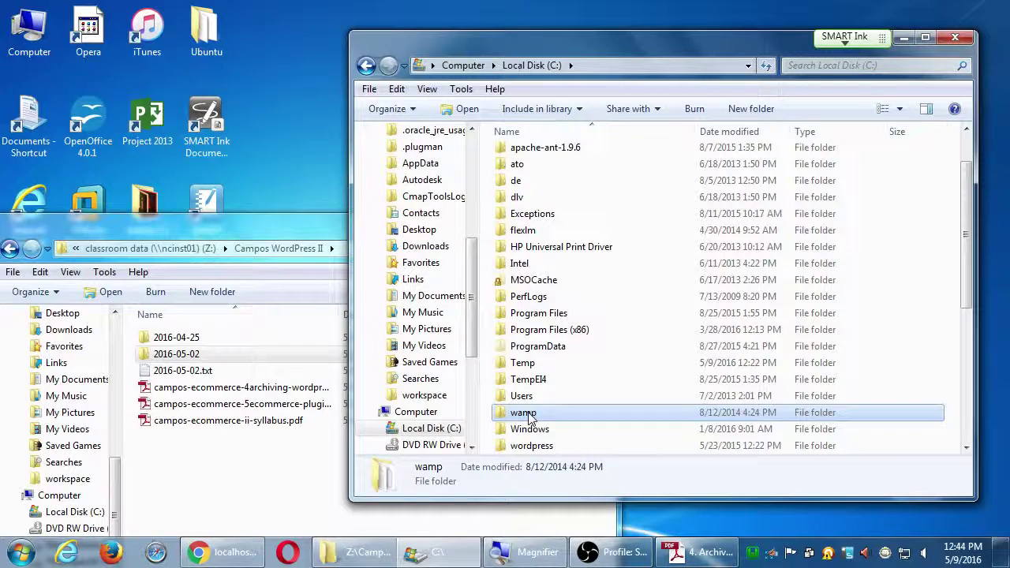
pyautogui.doubleClick(528, 415)
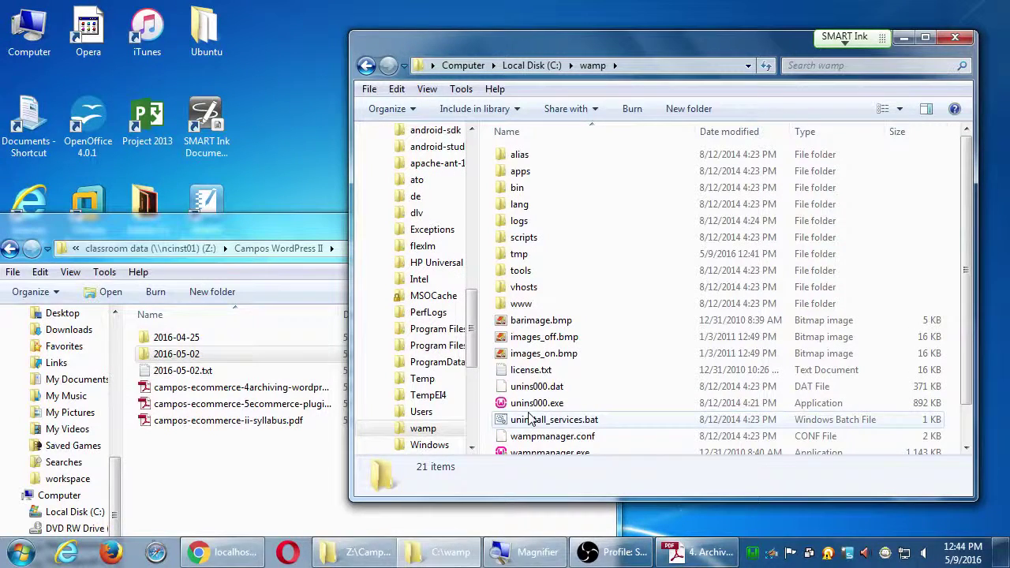
pyautogui.click(511, 305)
pyautogui.doubleClick(509, 306)
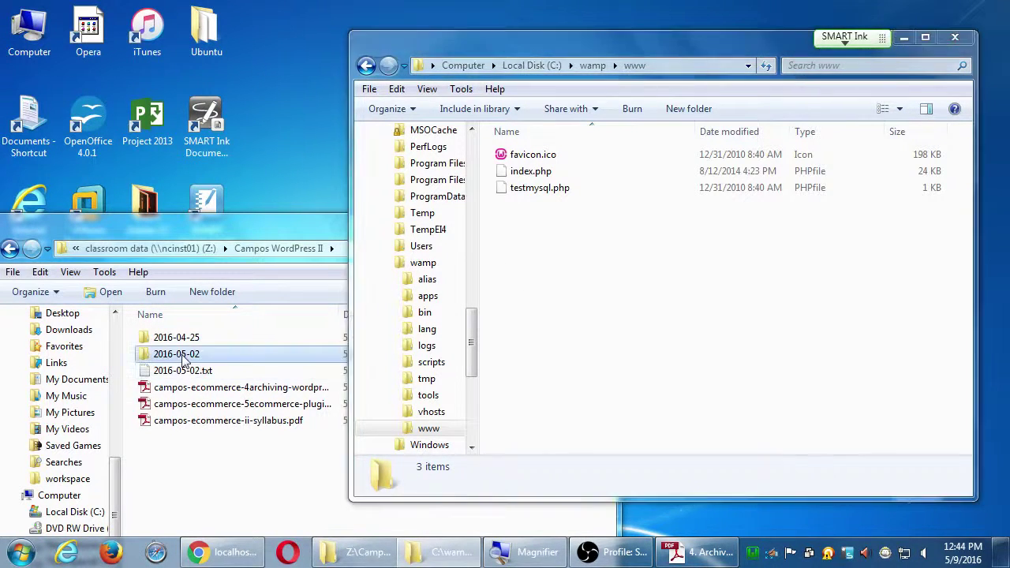
pyautogui.hotkey('ctrl', 'v')
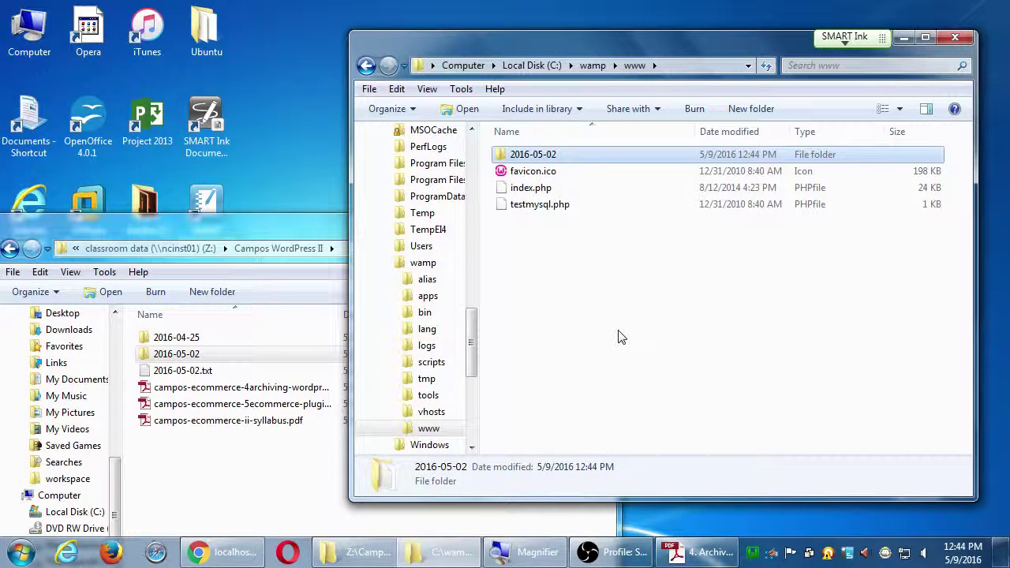
# Step: Close the Campos WordPress II window and bring the Reader guide to the front
pyautogui.click(328, 229)
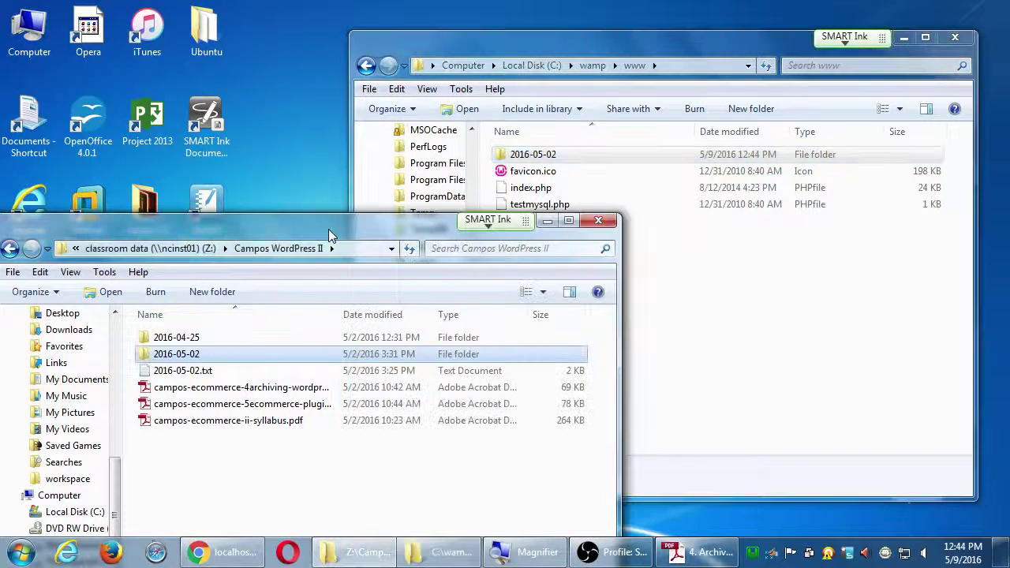
pyautogui.moveTo(353, 235); pyautogui.dragTo(437, 74)
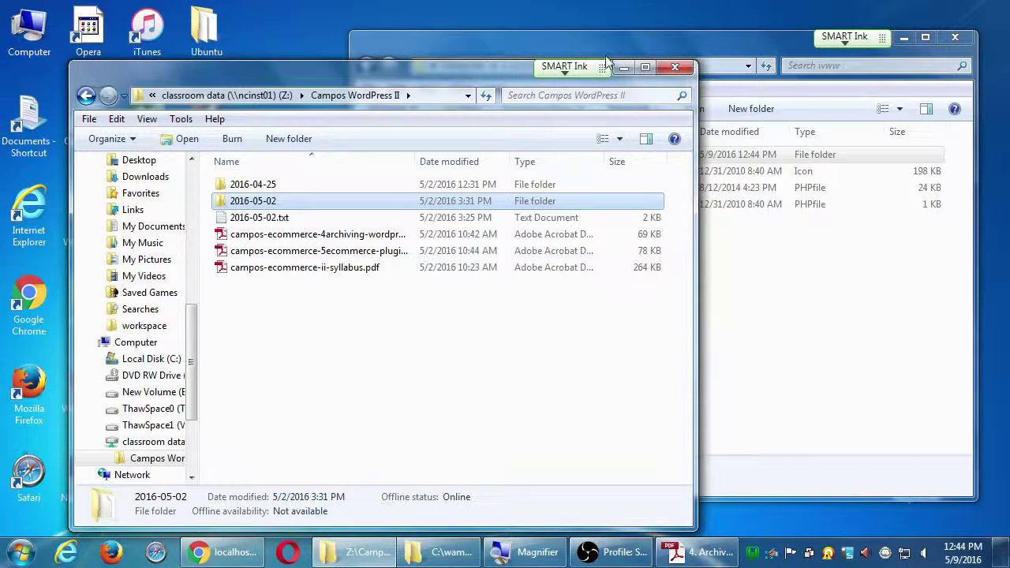
pyautogui.click(676, 67)
pyautogui.moveTo(681, 54)
pyautogui.mouseDown()
pyautogui.moveTo(609, 49)
pyautogui.moveTo(508, 62)
pyautogui.moveTo(679, 63)
pyautogui.mouseUp()
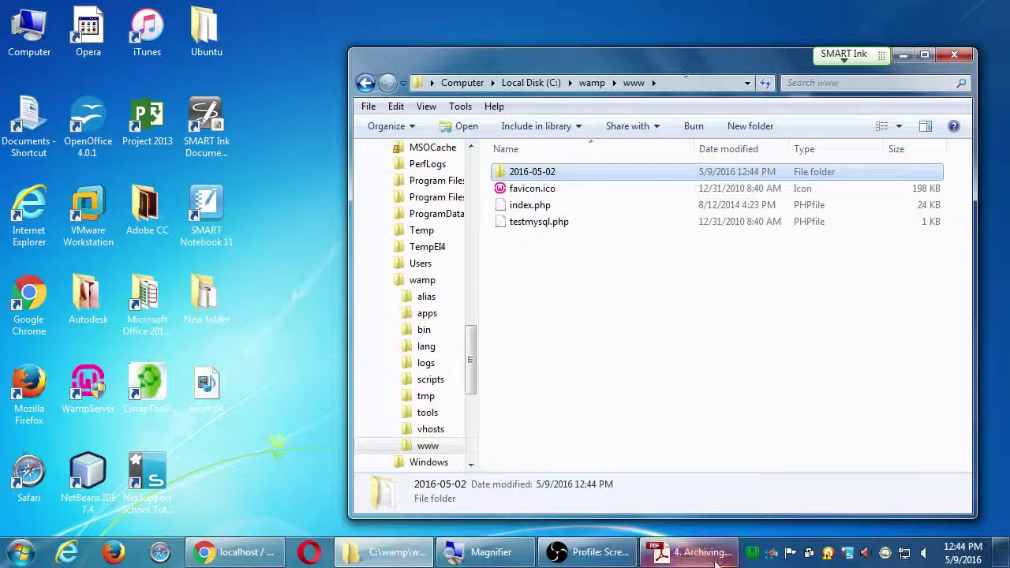
pyautogui.click(689, 553)
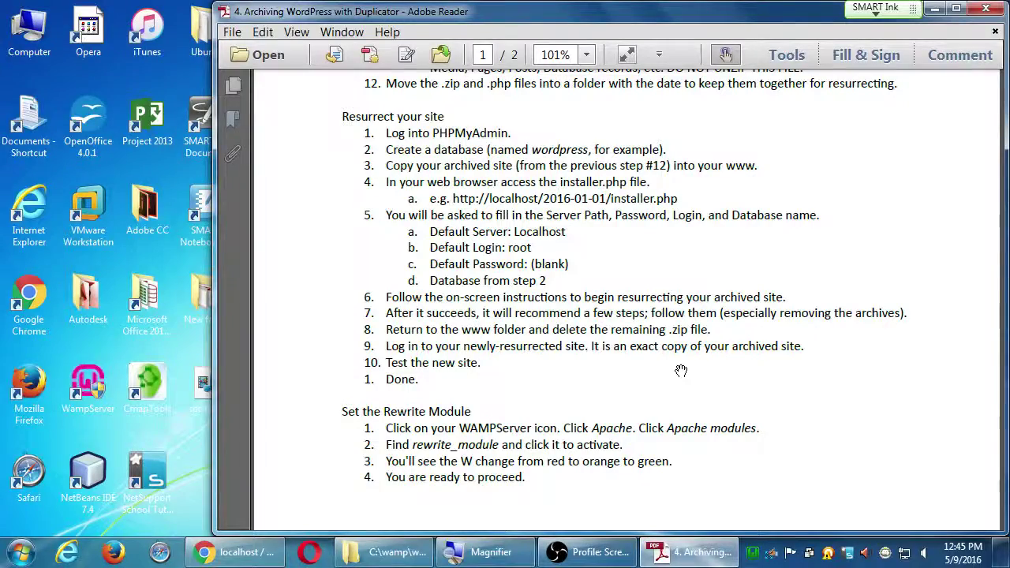
# Step: Restore Chrome's phpMyAdmin Databases page as a smaller window over the guide
pyautogui.click(271, 557)
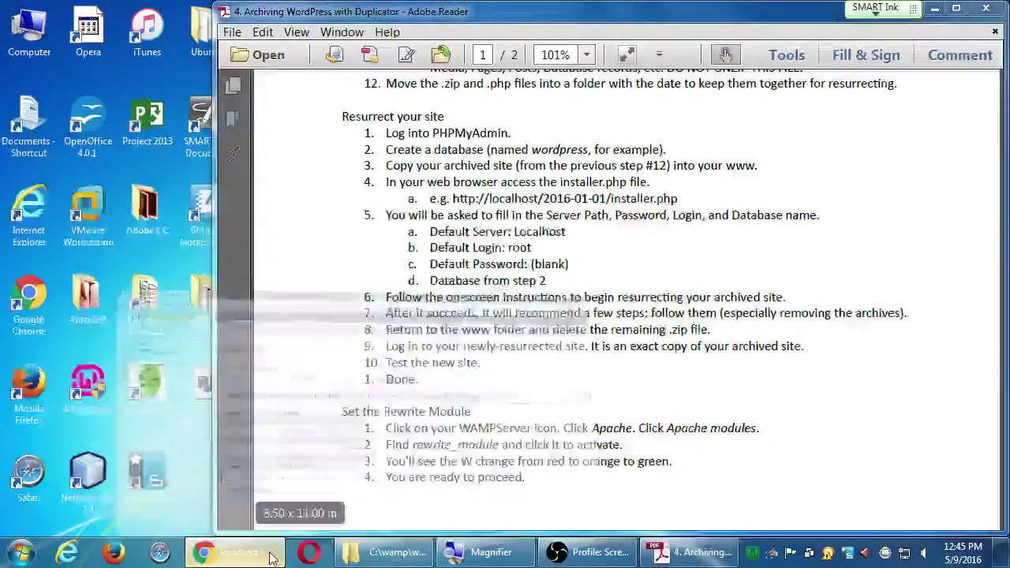
pyautogui.moveTo(423, 10); pyautogui.dragTo(615, 234)
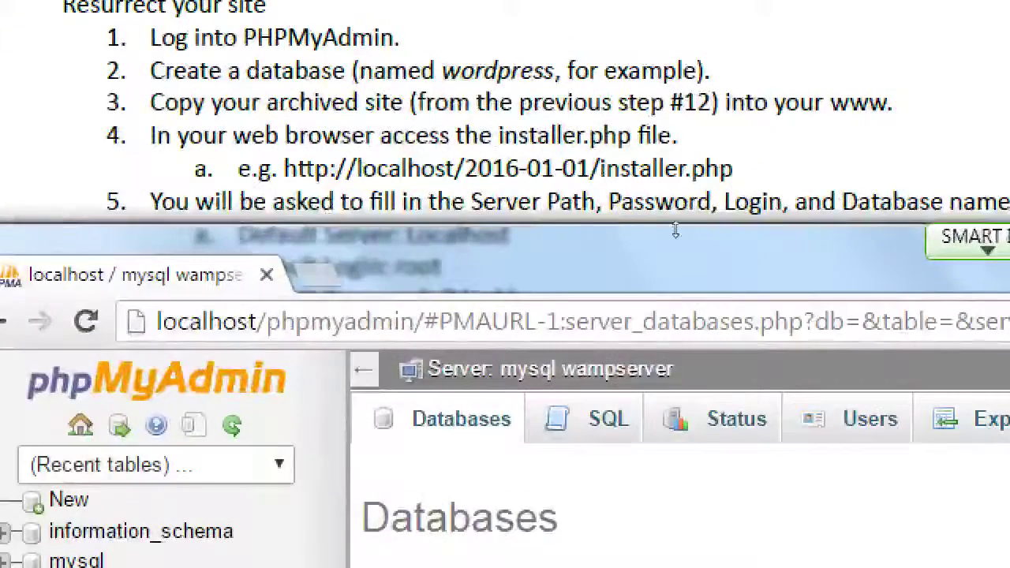
pyautogui.hotkey('ctrl', 'l')
pyautogui.write('h')
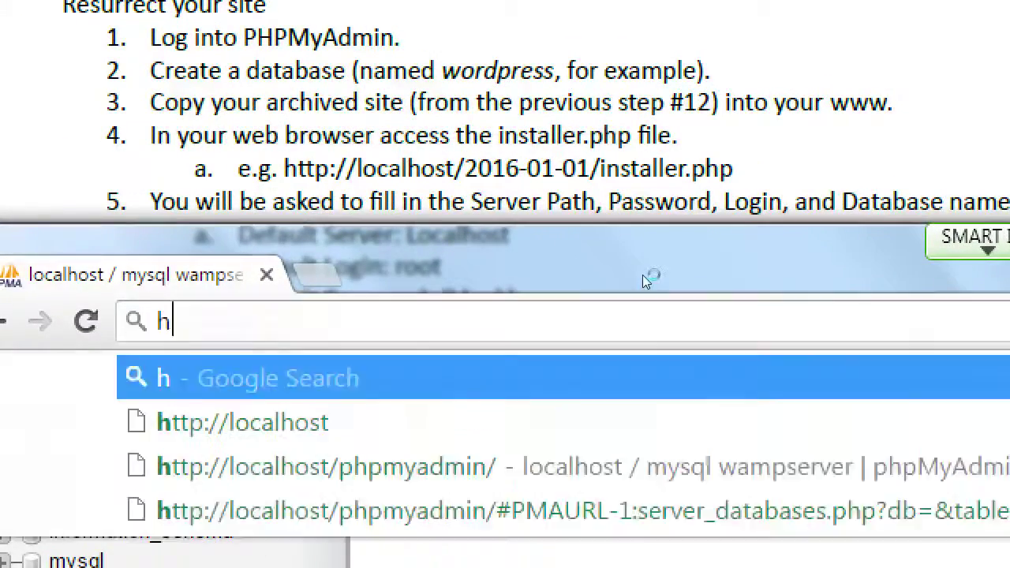
pyautogui.write('ttp://loca')
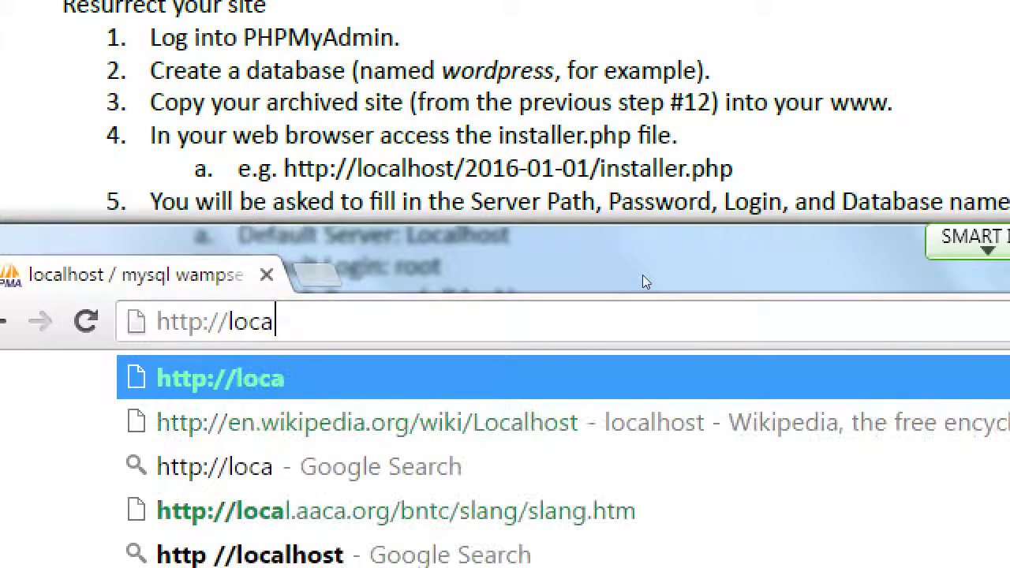
pyautogui.write('lhost/')
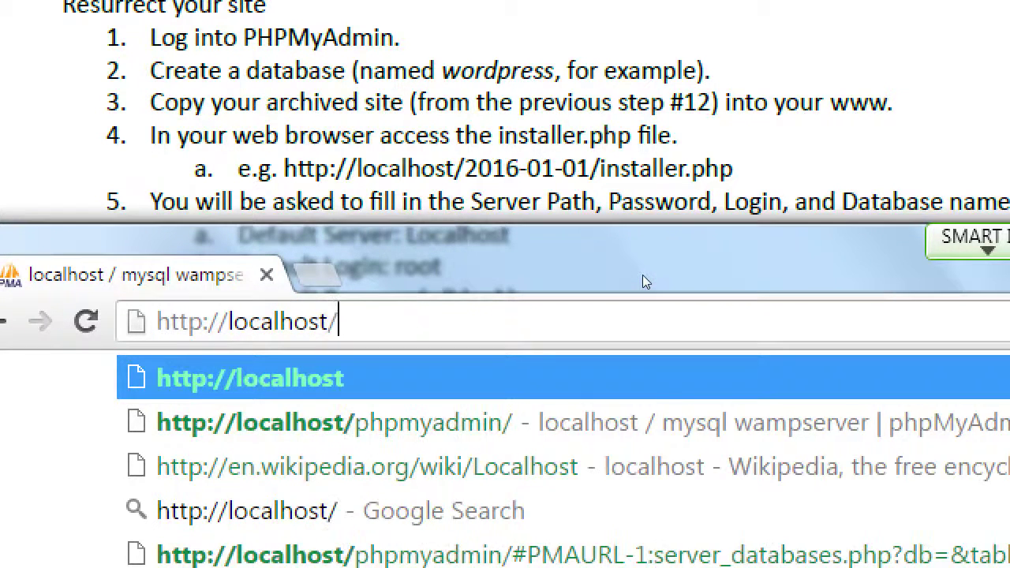
pyautogui.write('2016-0')
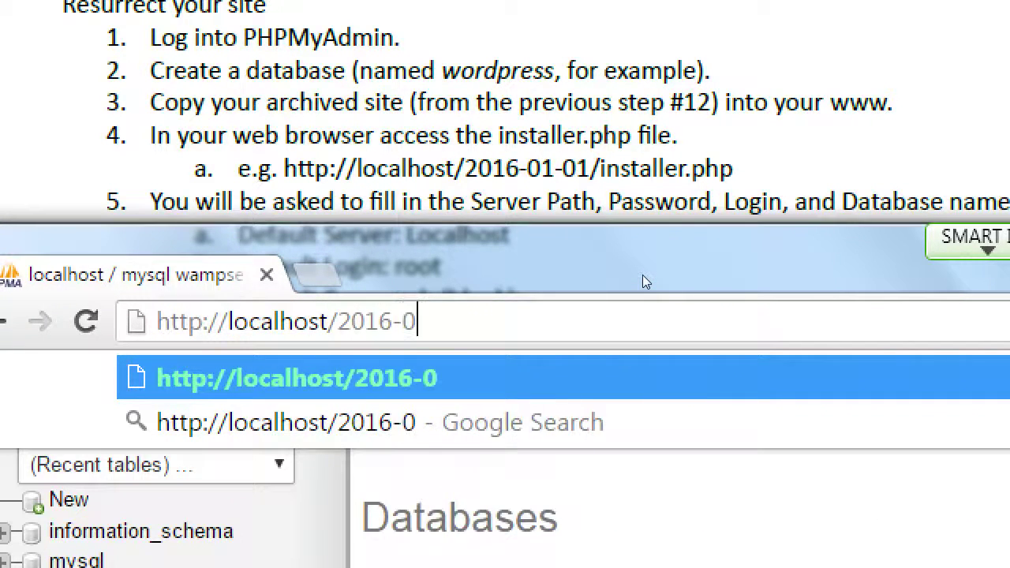
pyautogui.write('5-02')
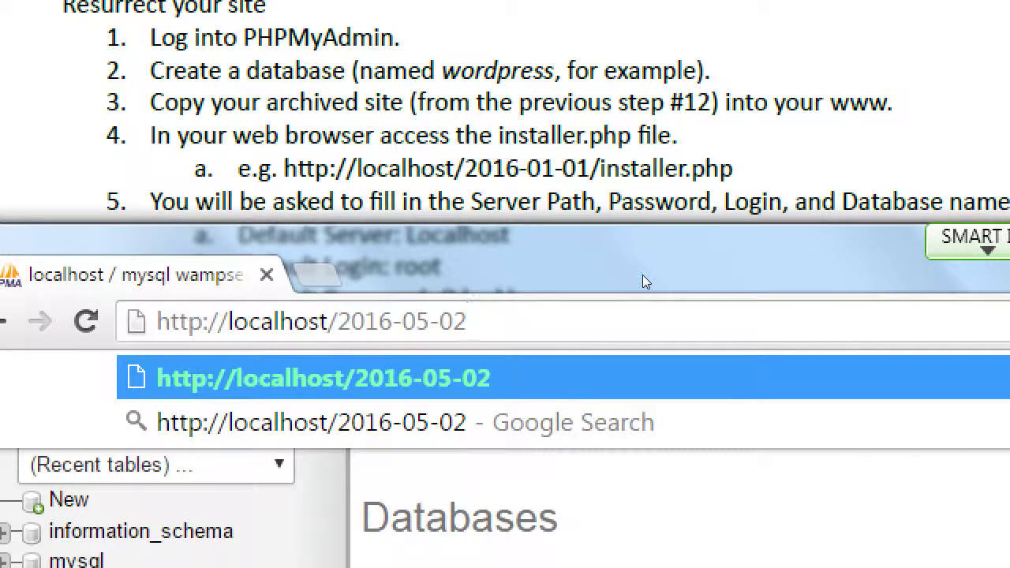
pyautogui.write('/installer')
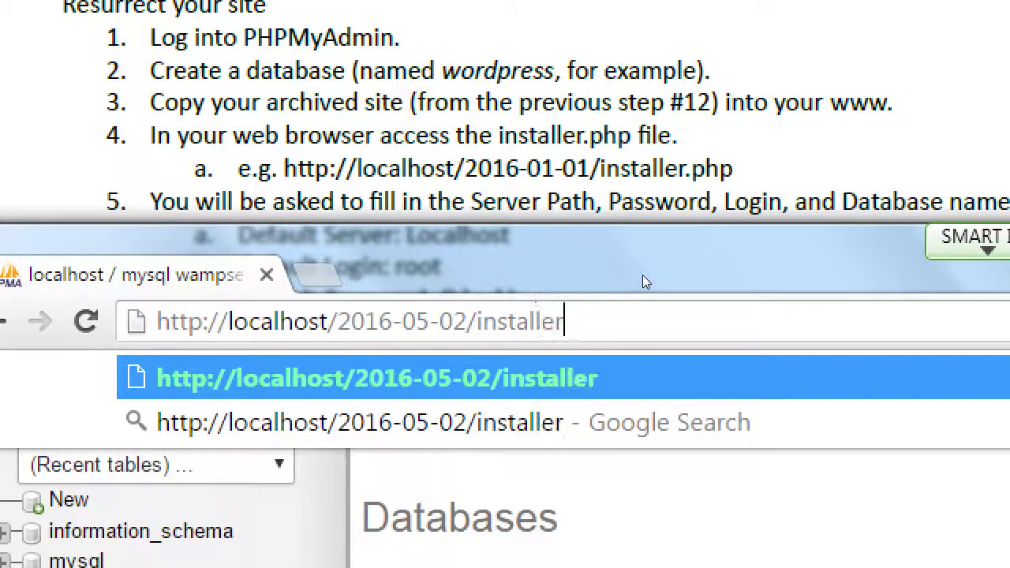
pyautogui.write('.php')
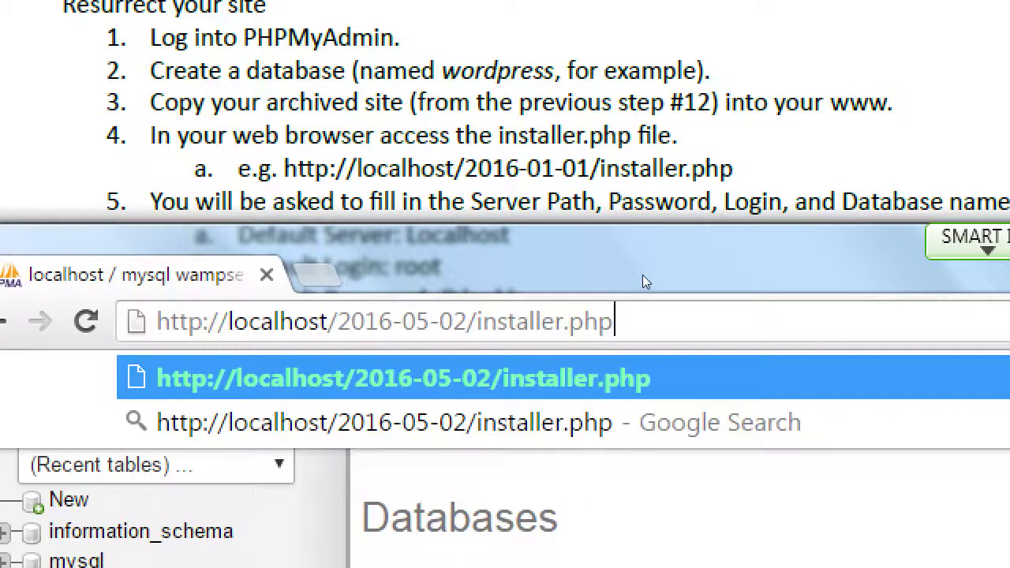
pyautogui.press('Return')
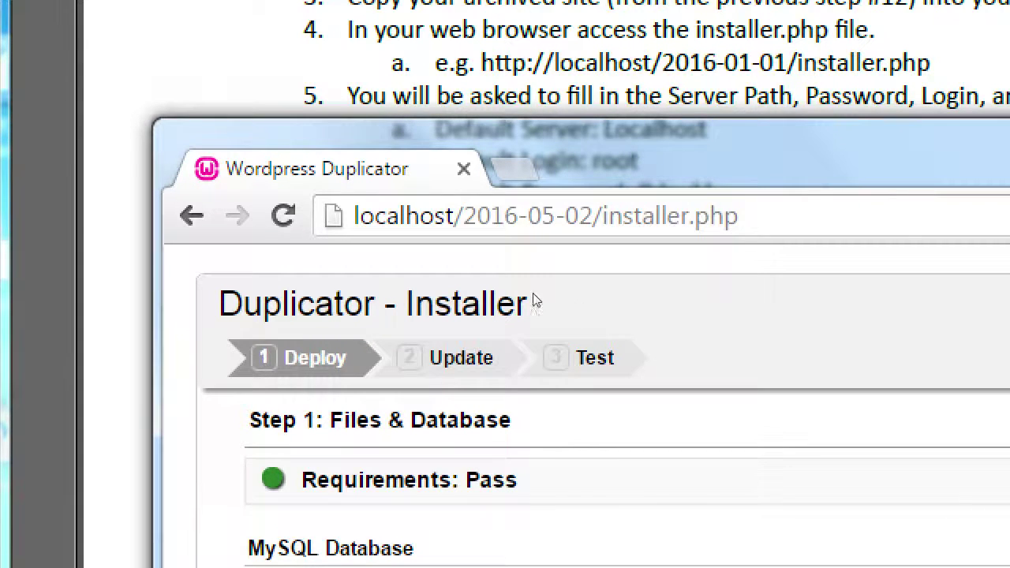
# Step: Inspect the dated folder part of the installer address and adjust the screen zoom
pyautogui.moveTo(503, 215); pyautogui.dragTo(565, 215)
pyautogui.click(607, 215)
pyautogui.press('super+minus')
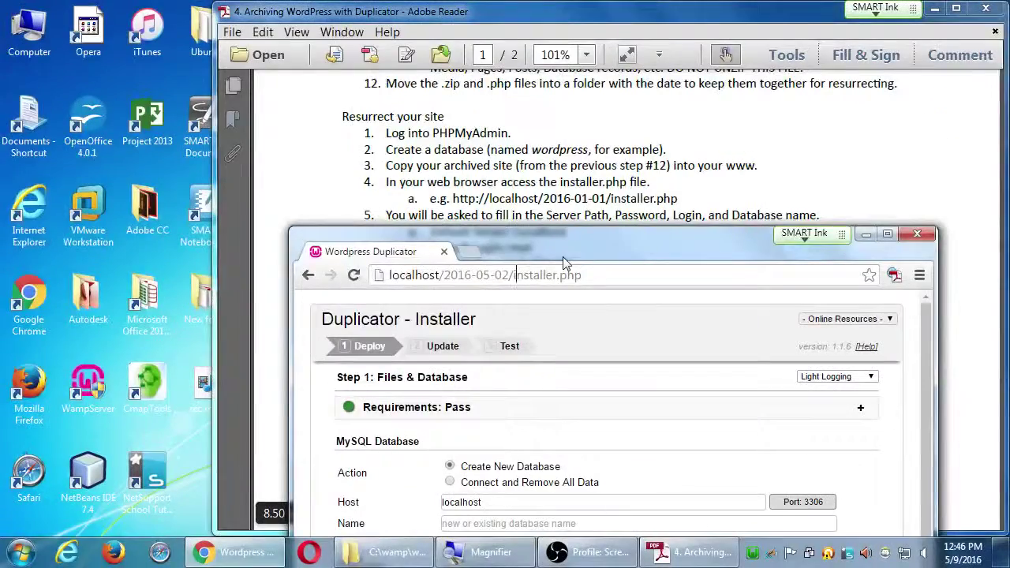
pyautogui.press('super+plus')
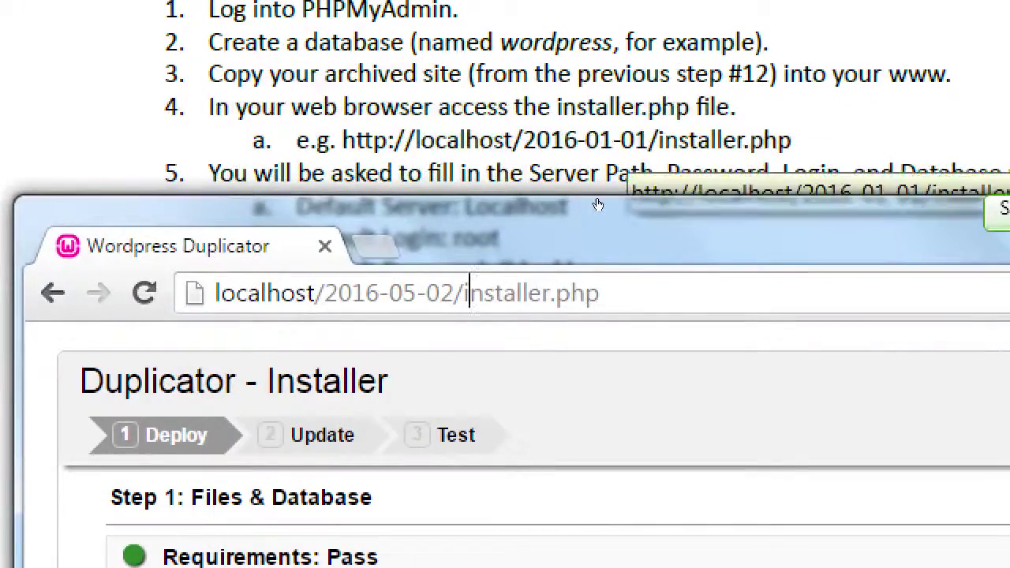
pyautogui.press('super+minus')
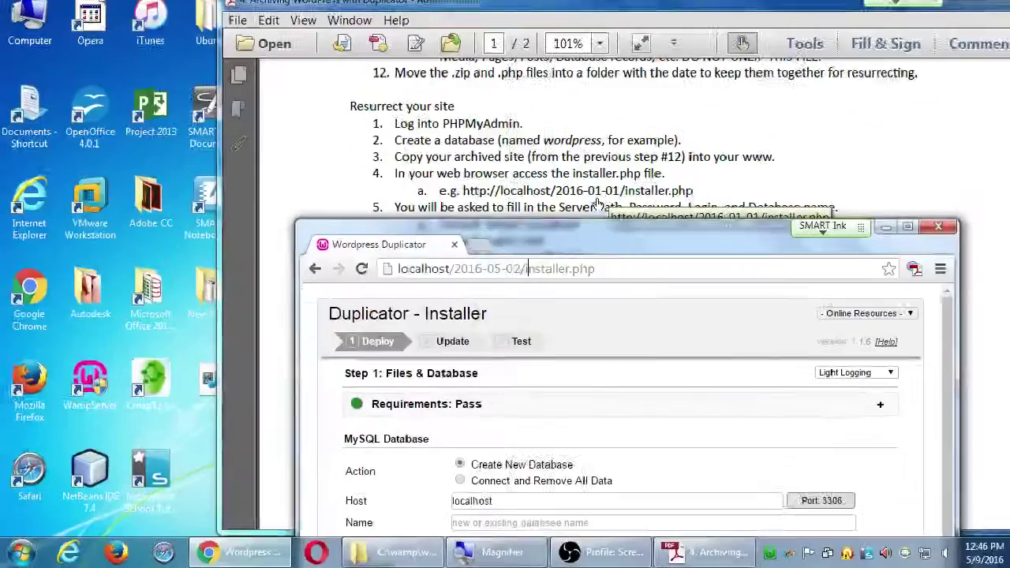
# Step: Move the www folder window aside and maximize the Duplicator installer window in Chrome
pyautogui.click(416, 552)
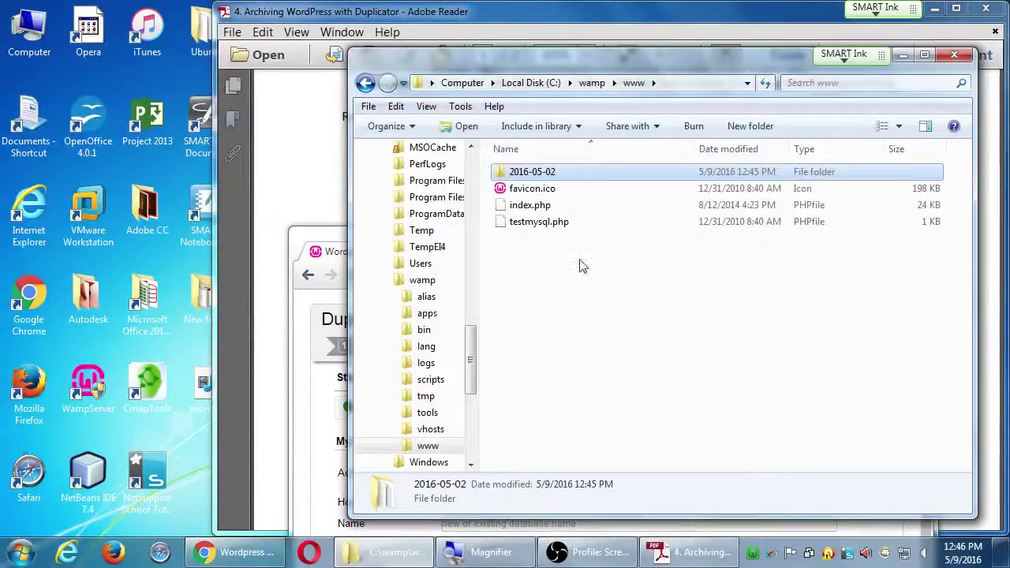
pyautogui.moveTo(556, 73); pyautogui.dragTo(635, 330)
pyautogui.press('super+plus')
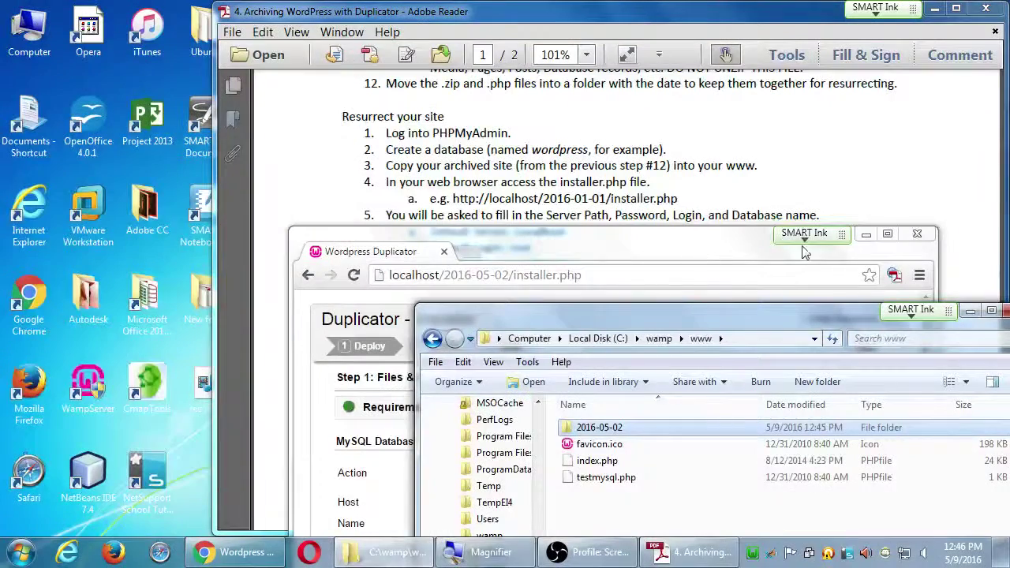
pyautogui.moveTo(775, 322); pyautogui.dragTo(676, 237)
pyautogui.click(305, 324)
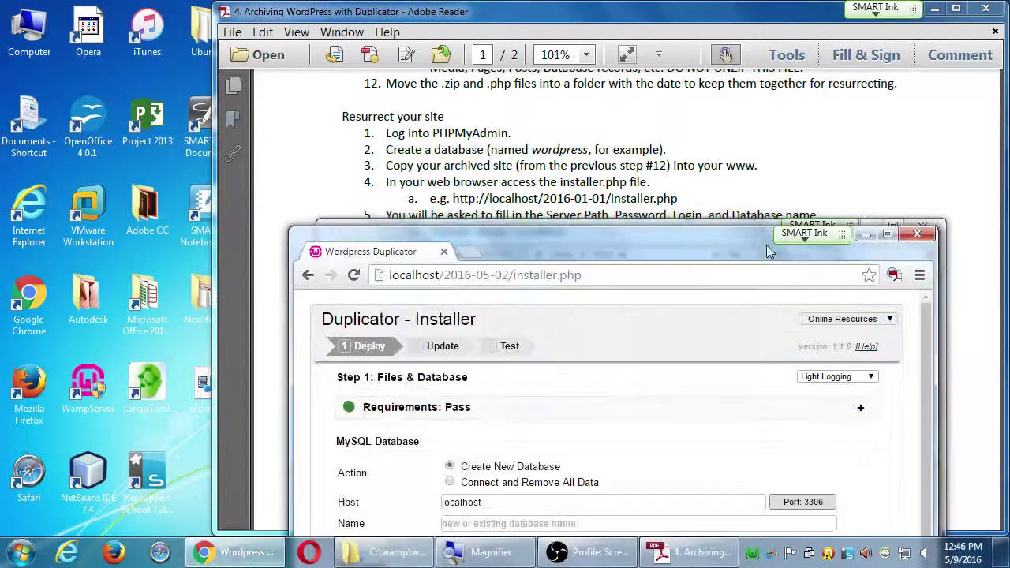
pyautogui.click(888, 234)
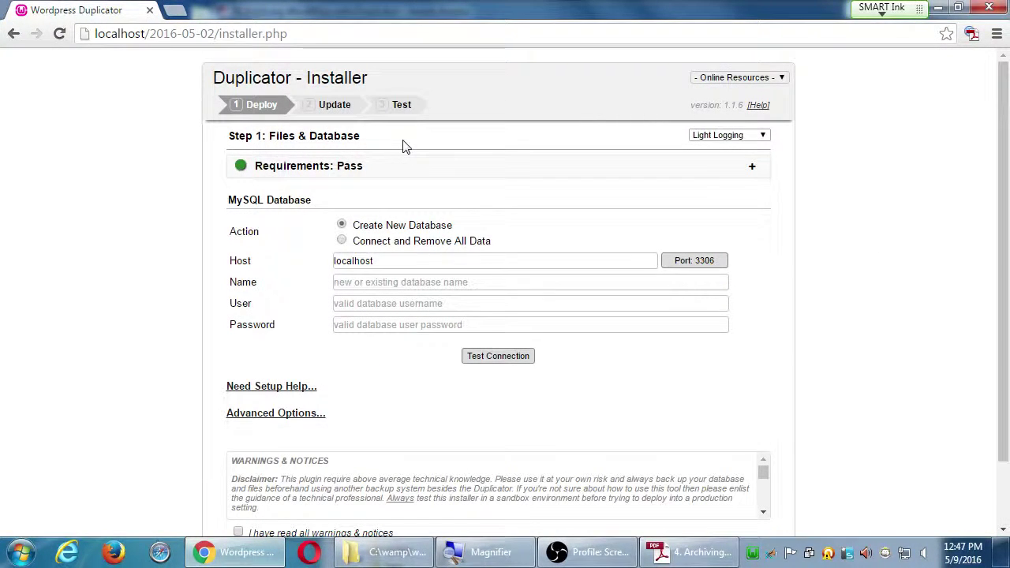
# Step: Enter database name wordpress and user root in the MySQL Database form
pyautogui.press('super+plus')
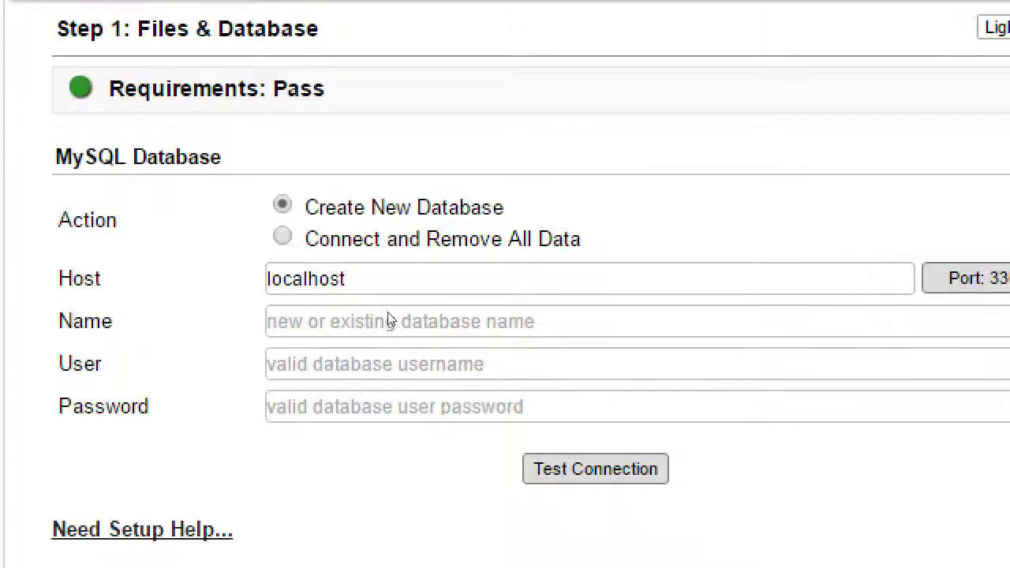
pyautogui.click(387, 323)
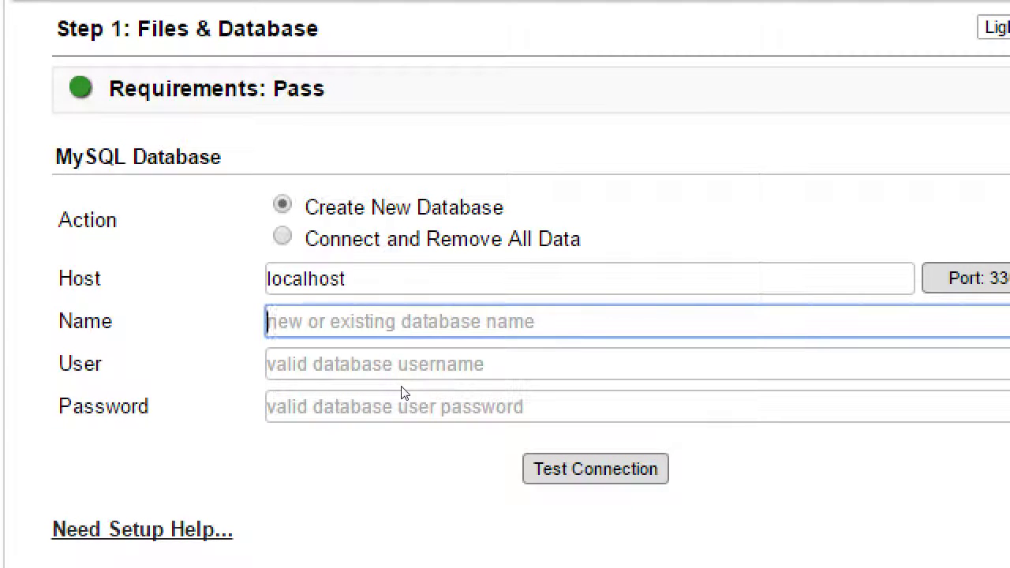
pyautogui.write('wordpress')
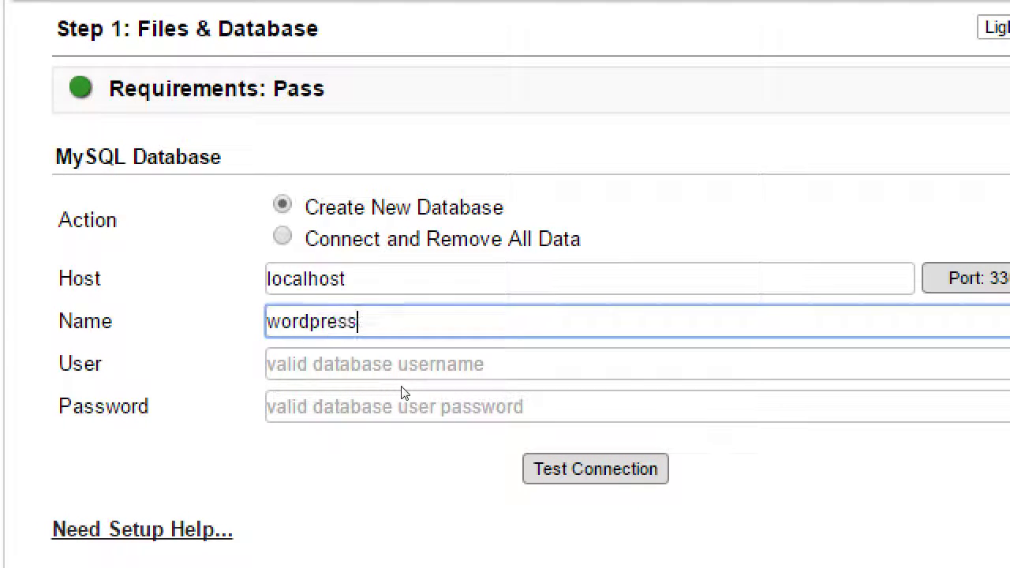
pyautogui.press('Tab')
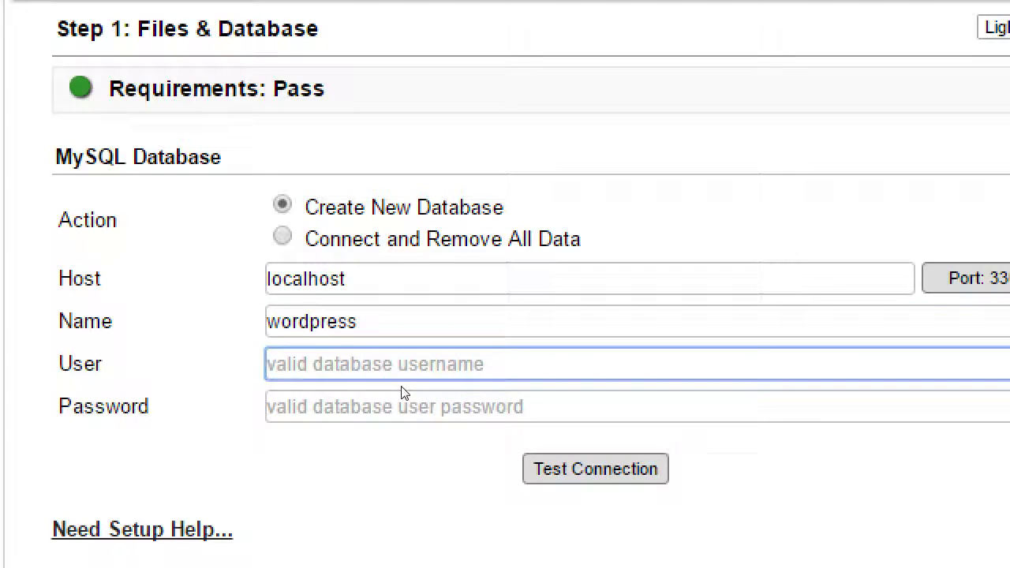
pyautogui.write('root')
pyautogui.press('Tab')
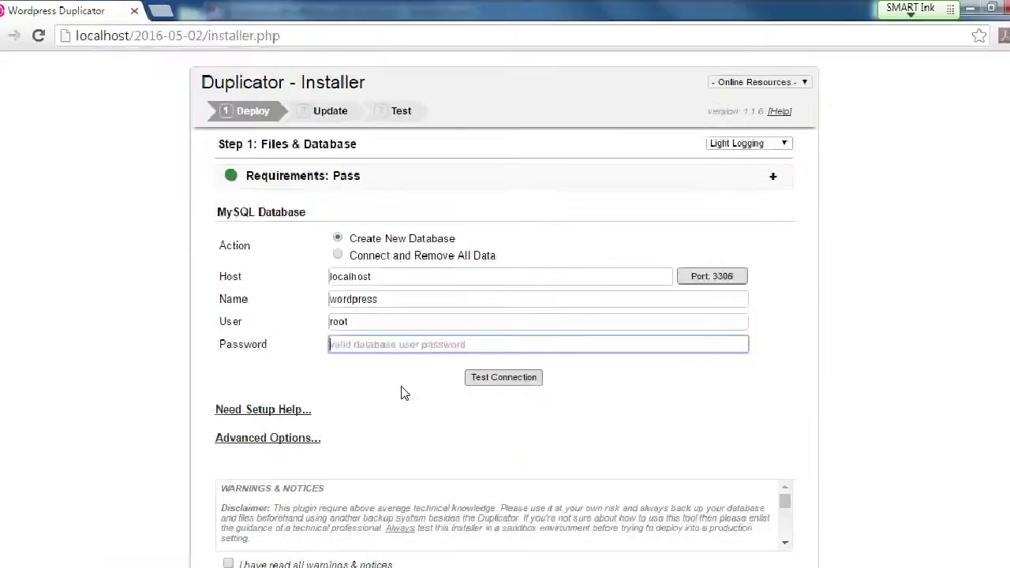
# Step: Close the stray Adobe Acrobat tab and test the connection to the wordpress database
pyautogui.click(302, 10)
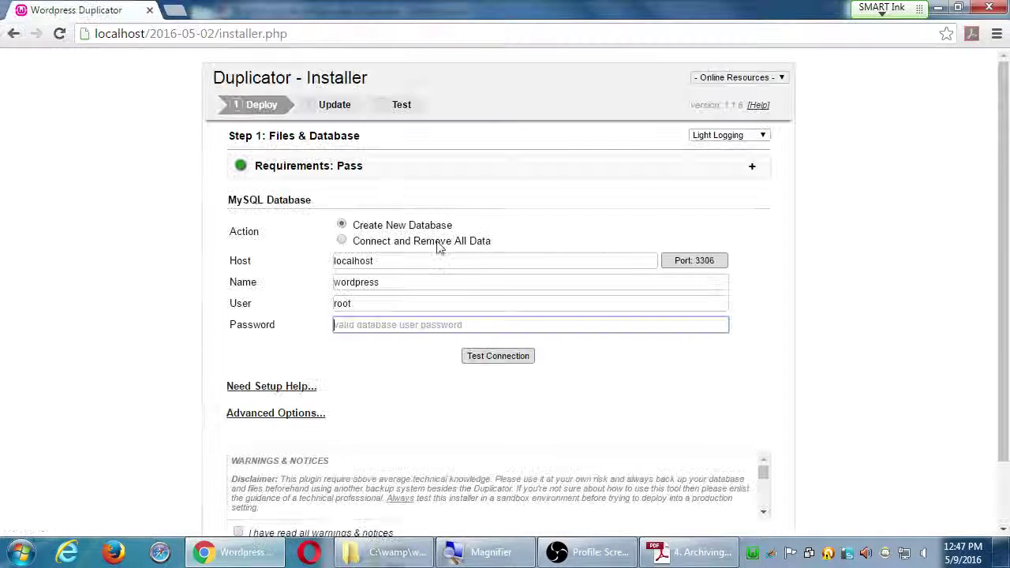
pyautogui.click(512, 358)
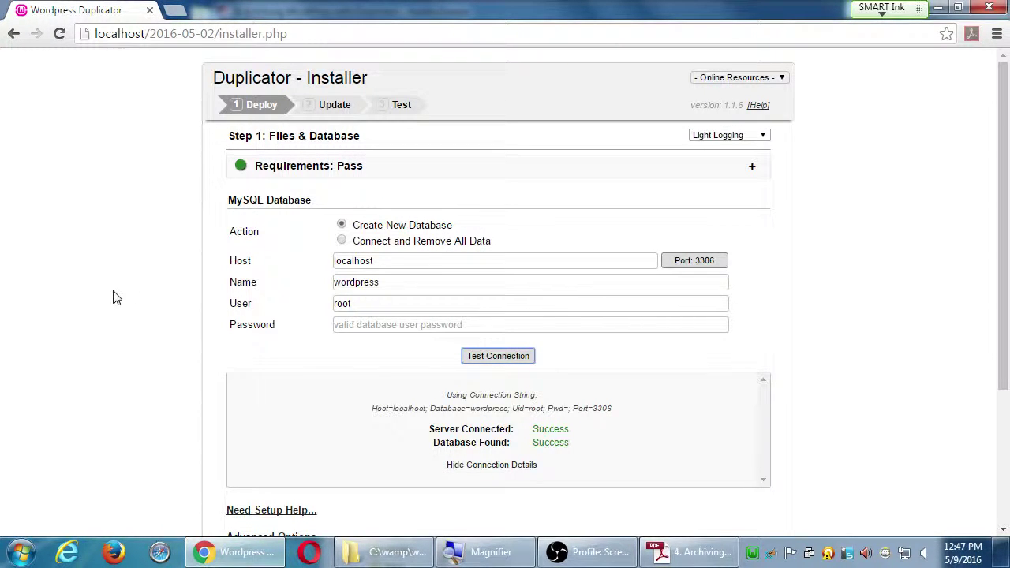
pyautogui.scroll(-3, 120, 306)
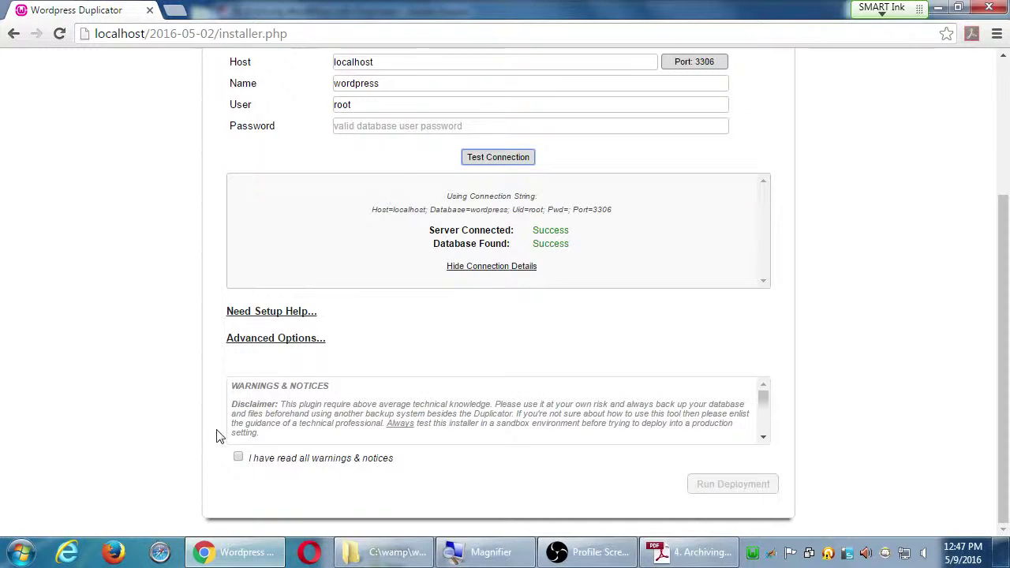
# Step: Acknowledge the warnings and notices, run the deployment, and confirm the installation settings
pyautogui.click(238, 457)
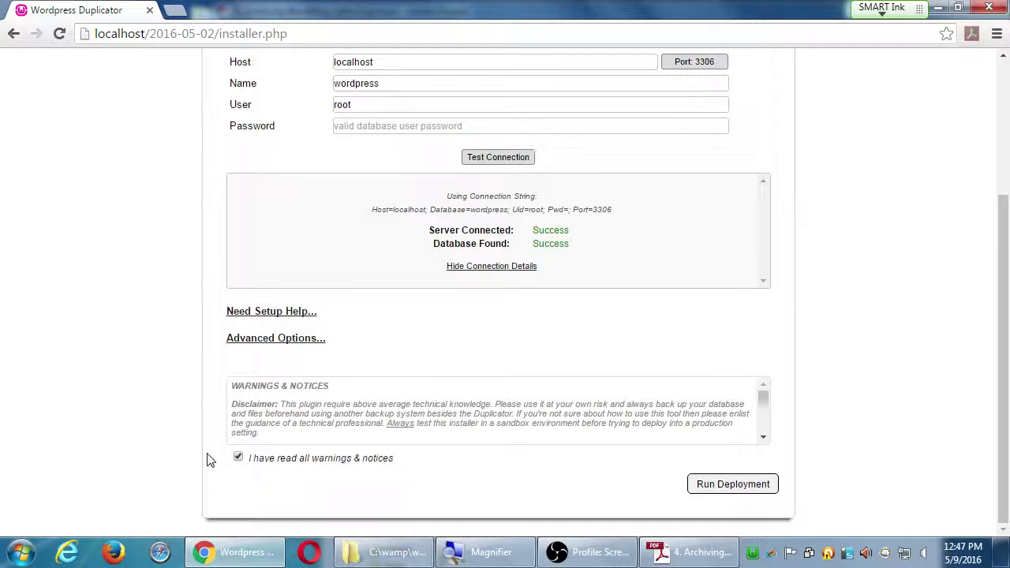
pyautogui.click(709, 485)
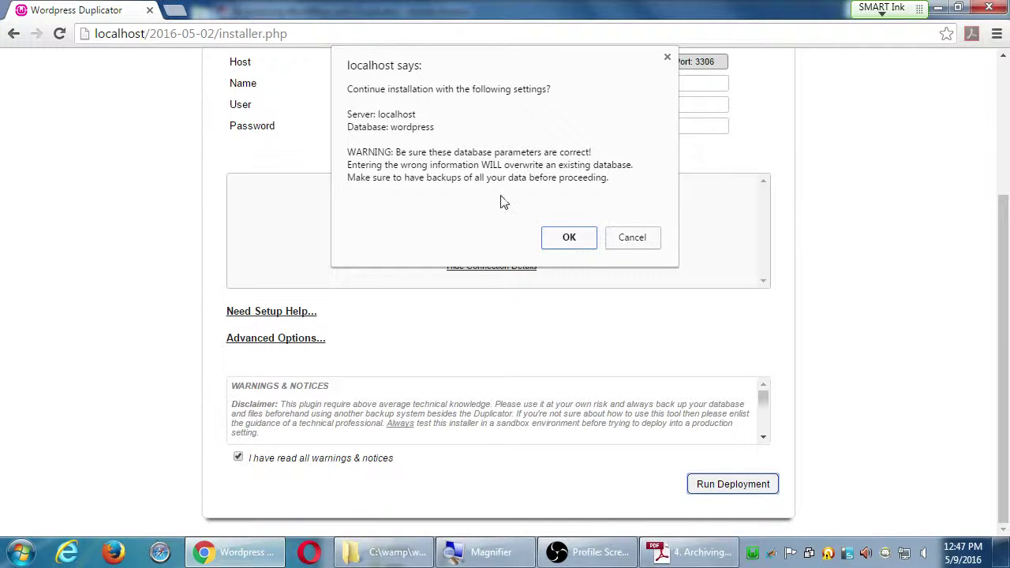
pyautogui.press('Return')
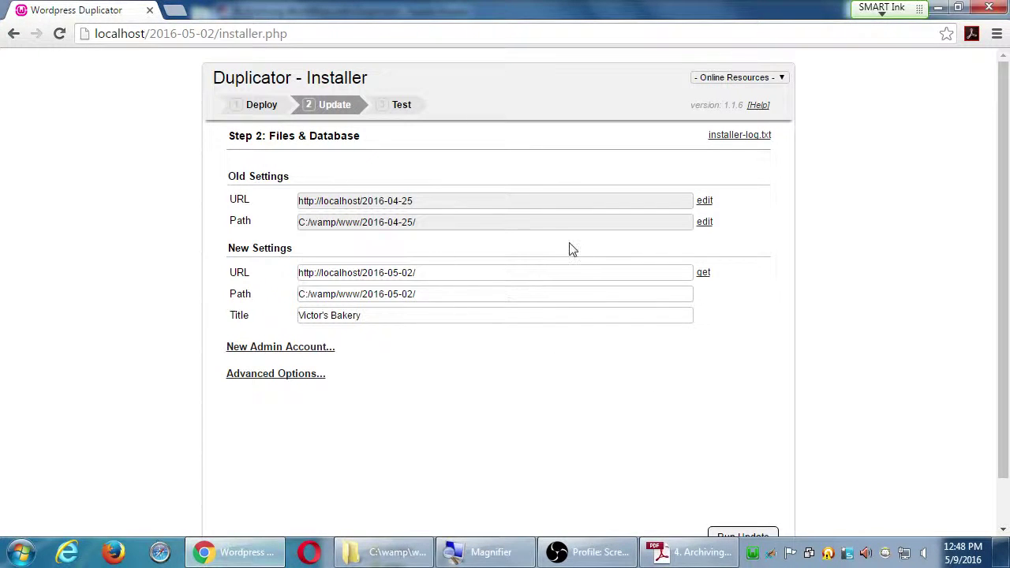
pyautogui.scroll(-1, 597, 343)
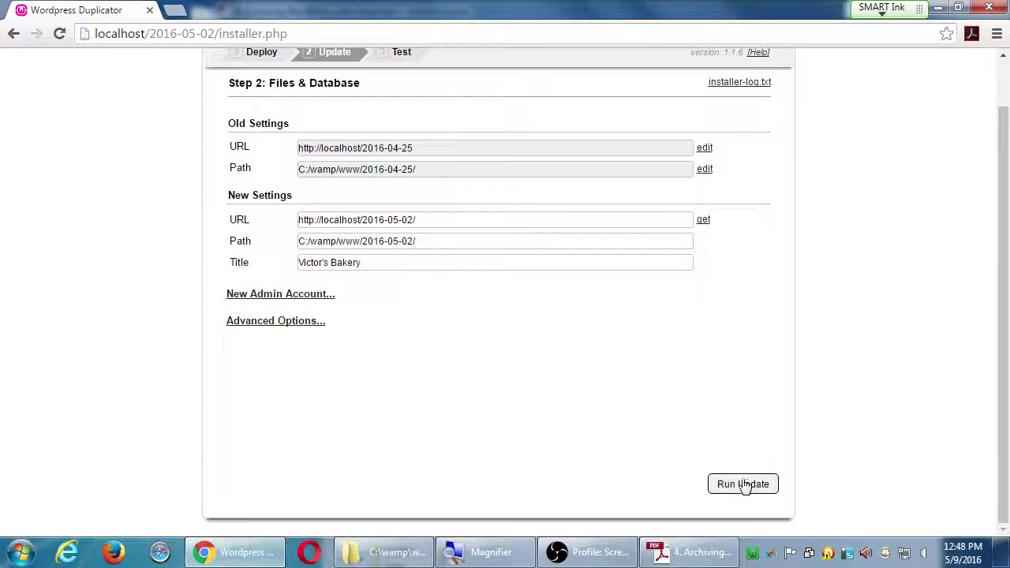
pyautogui.click(744, 483)
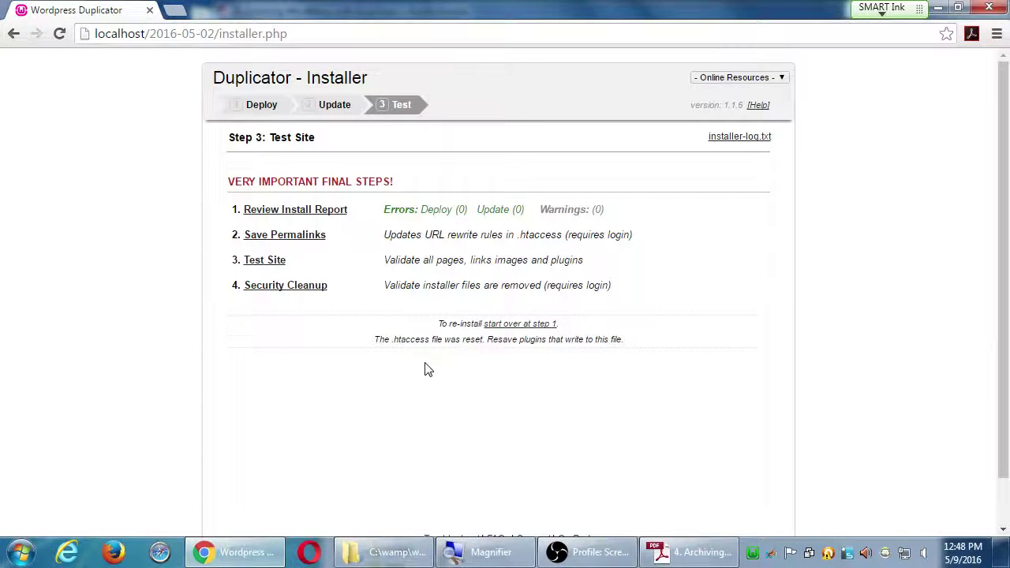
# Step: Follow the Save Permalinks link to the restored site's WordPress login page
pyautogui.click(307, 239)
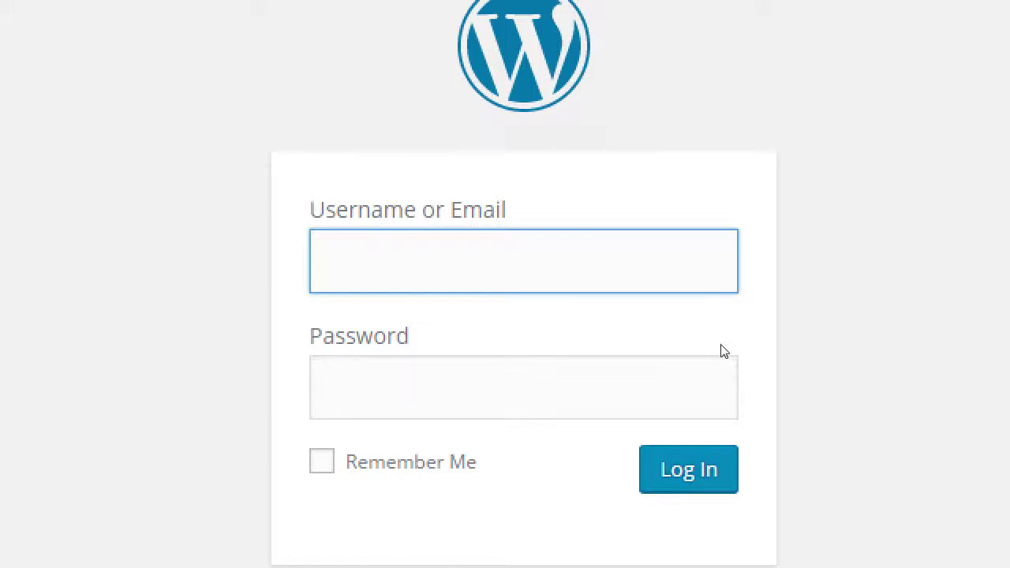
# Step: Log in to the restored Victor's Bakery site with the admin username and password
pyautogui.write('admin')
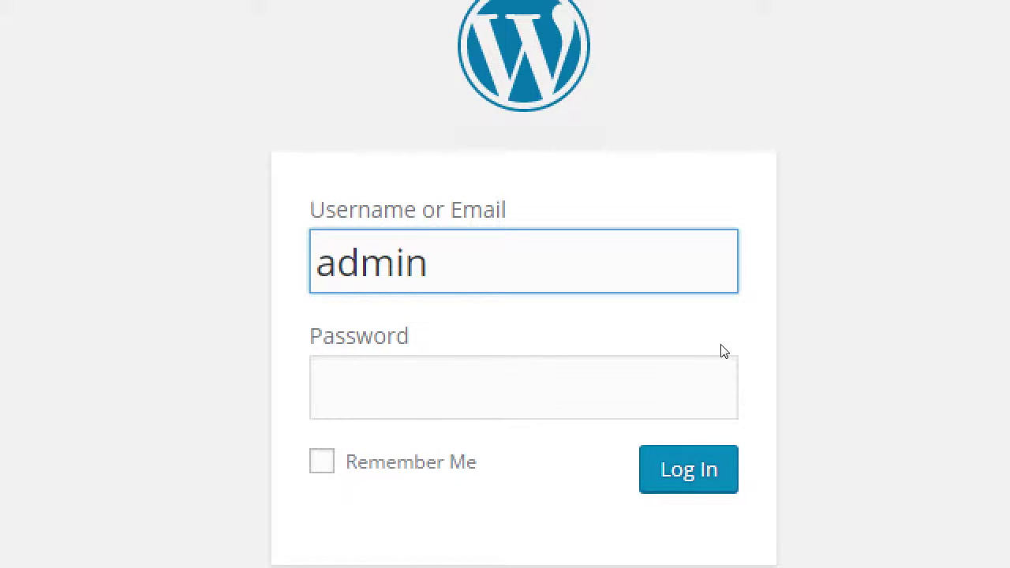
pyautogui.press('Tab')
pyautogui.write('password')
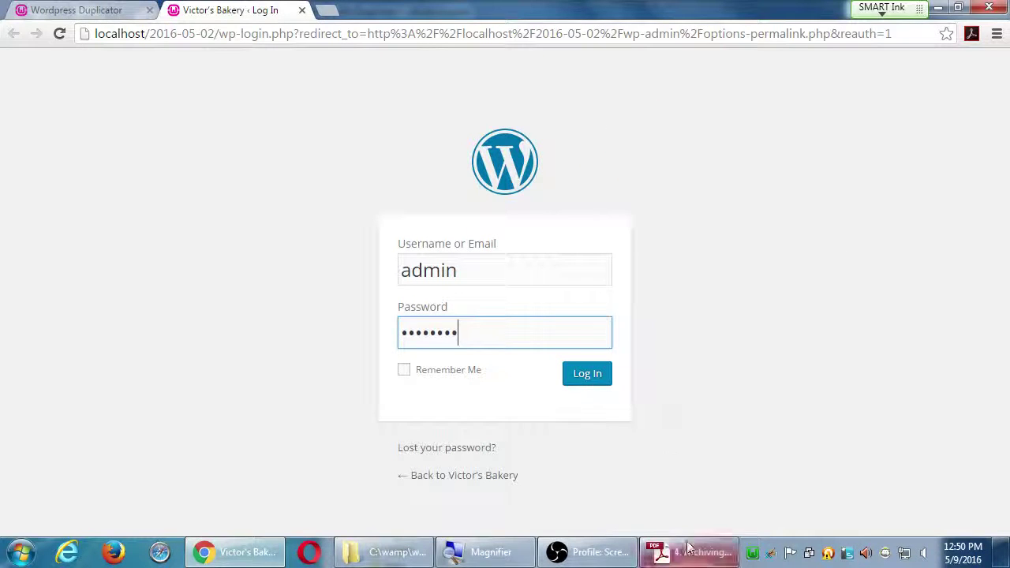
pyautogui.click(688, 550)
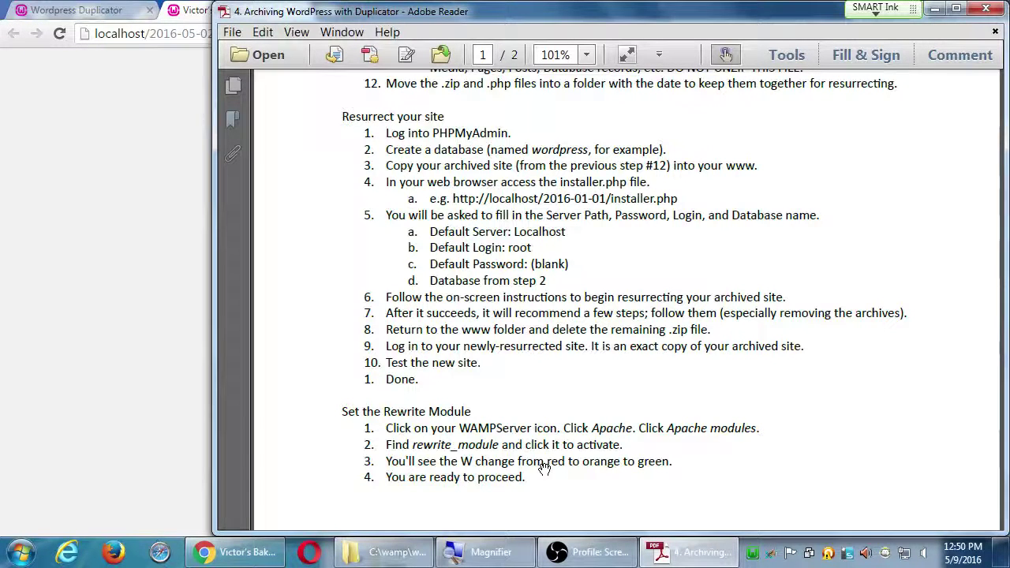
pyautogui.click(180, 8)
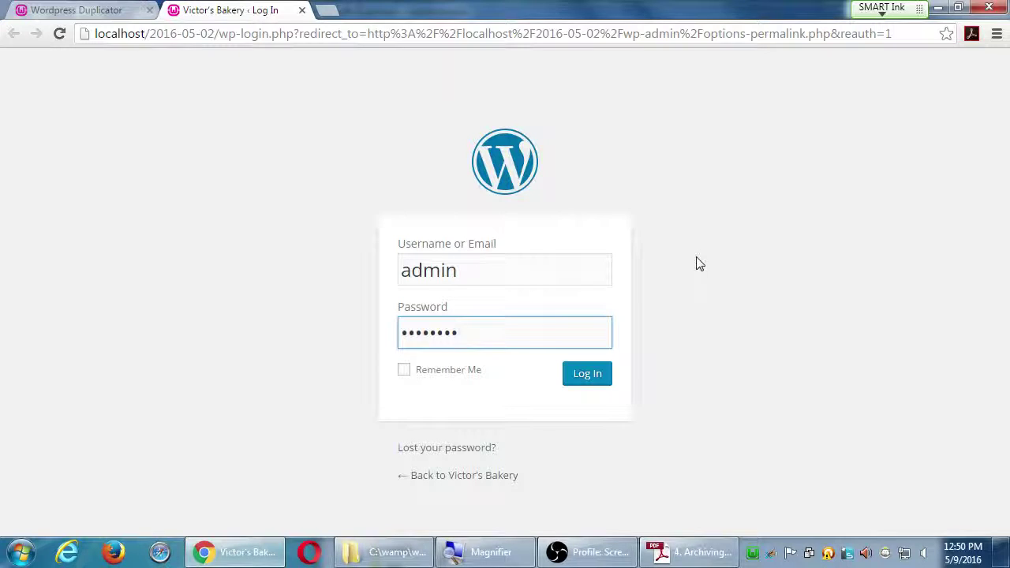
pyautogui.click(583, 377)
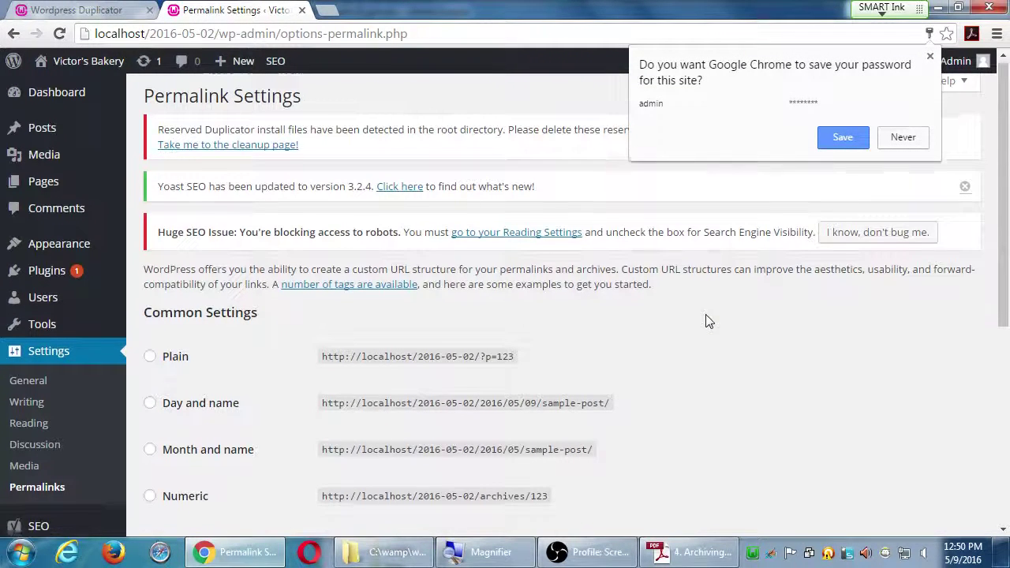
# Step: Keep the Post name permalink structure selected and save the permalink settings
pyautogui.scroll(-2, 706, 320)
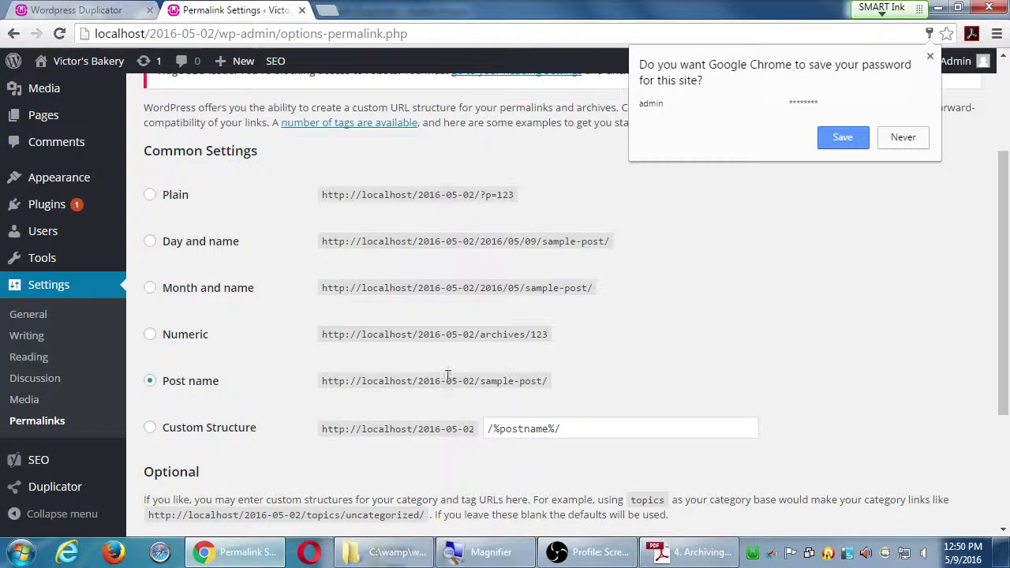
pyautogui.moveTo(451, 382); pyautogui.dragTo(585, 385)
pyautogui.click(685, 551)
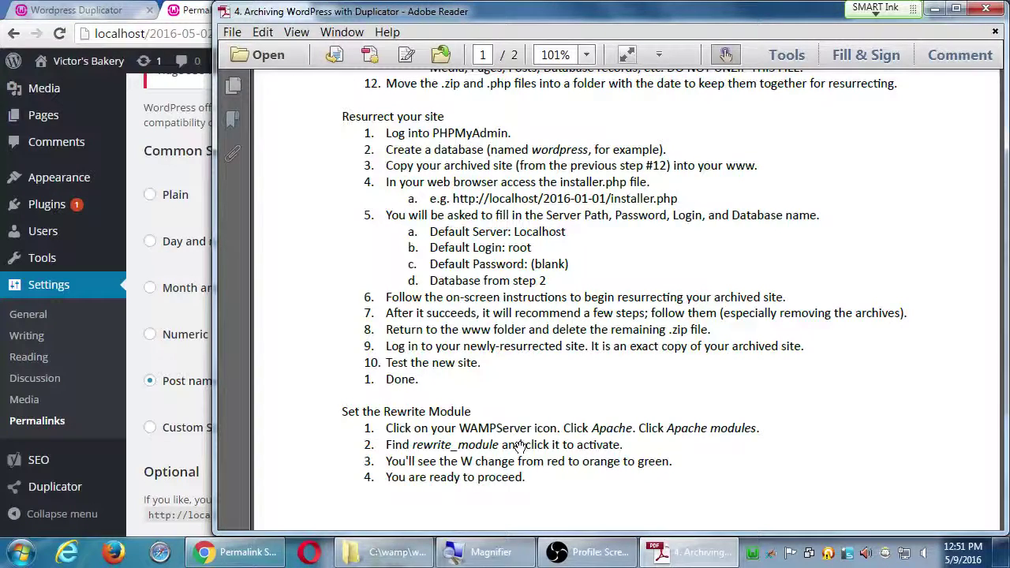
pyautogui.click(199, 11)
pyautogui.scroll(1, 382, 201)
pyautogui.scroll(2, 382, 201)
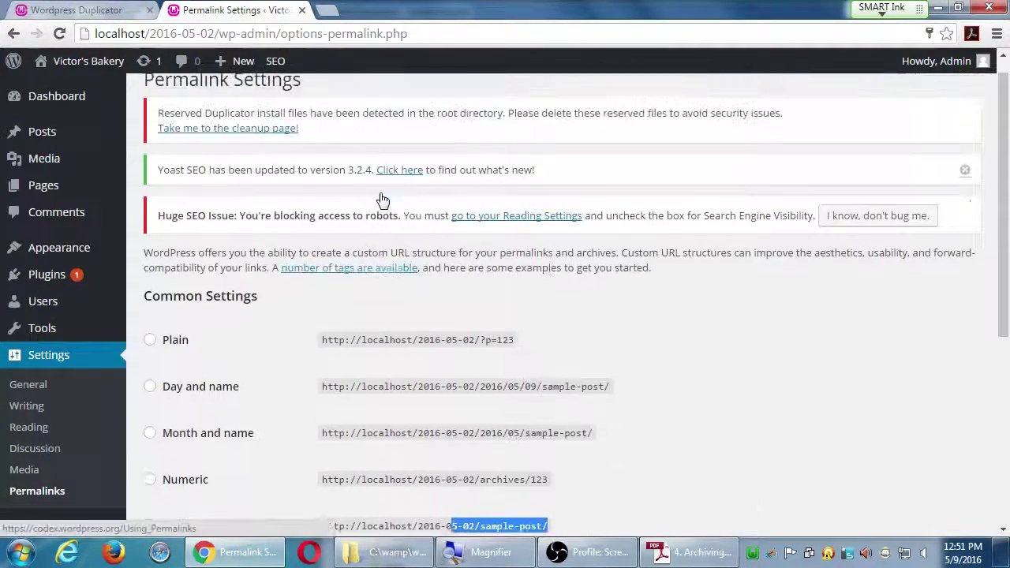
pyautogui.scroll(-3, 611, 363)
pyautogui.scroll(-2, 611, 365)
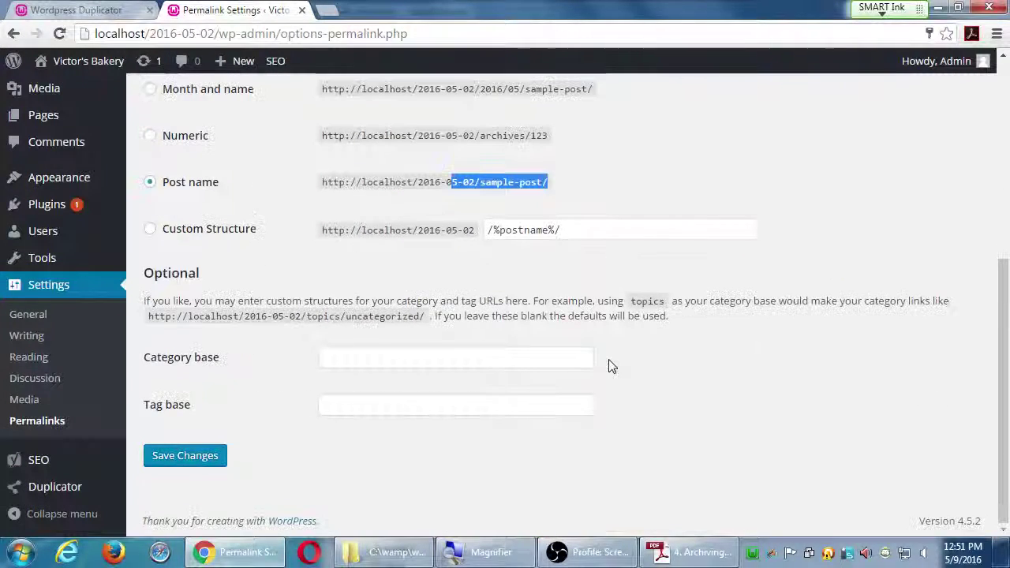
pyautogui.click(182, 462)
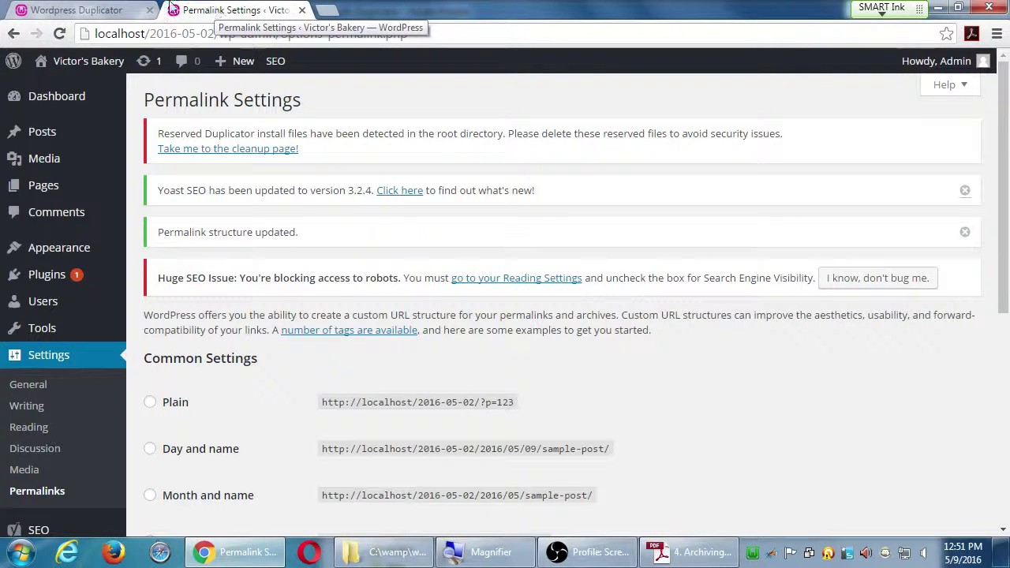
# Step: Close the Permalink Settings tab, run Security Cleanup, and accept the redirect to the cleanup page
pyautogui.click(300, 11)
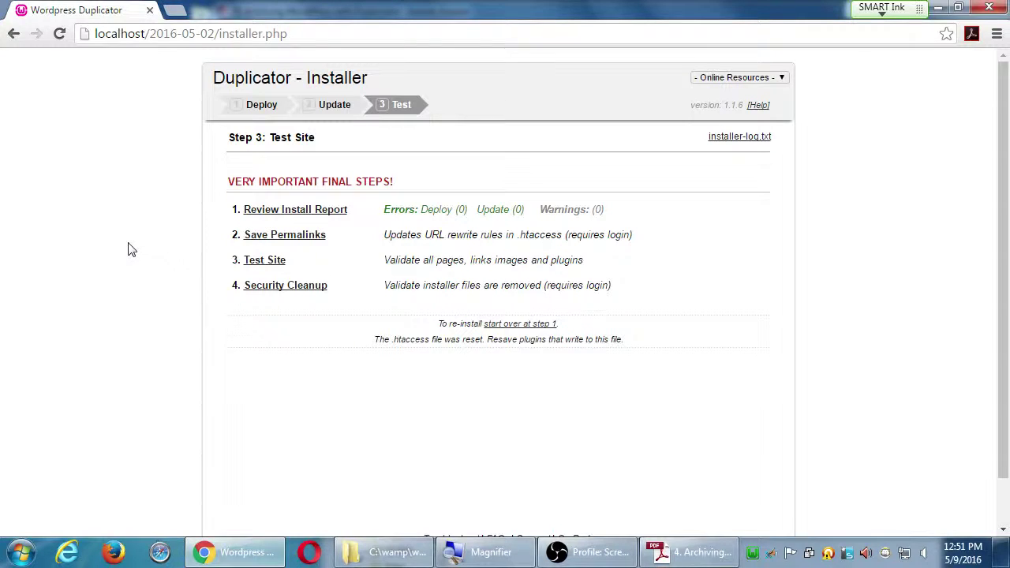
pyautogui.click(286, 288)
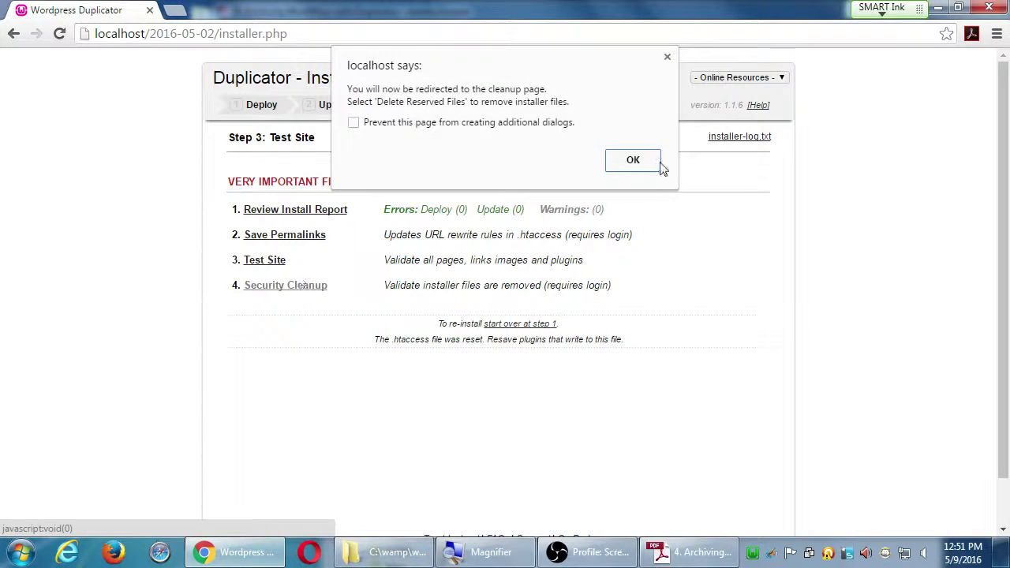
pyautogui.click(642, 165)
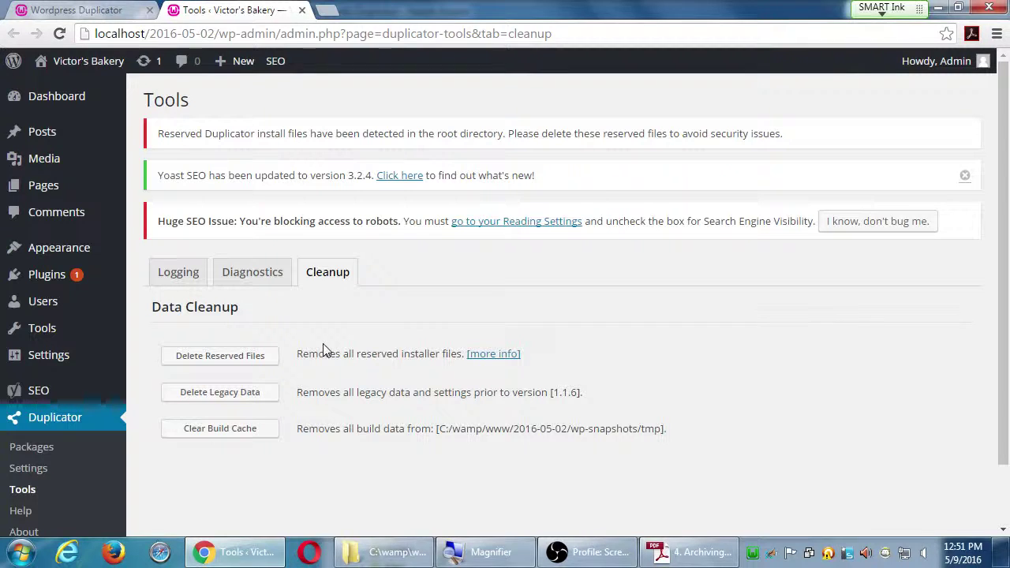
# Step: Delete the reserved Duplicator installer files from the site's root directory
pyautogui.click(262, 360)
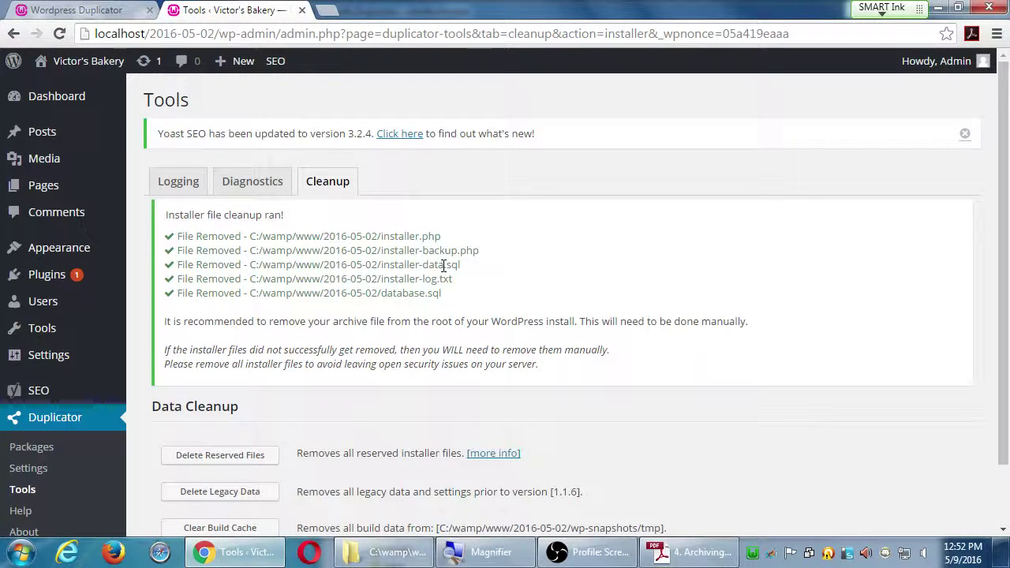
# Step: Delete the victorsbakery archive zip from C:\wamp\www\2016-05-02, then minimize Explorer
pyautogui.click(387, 553)
pyautogui.moveTo(586, 249); pyautogui.dragTo(564, 107)
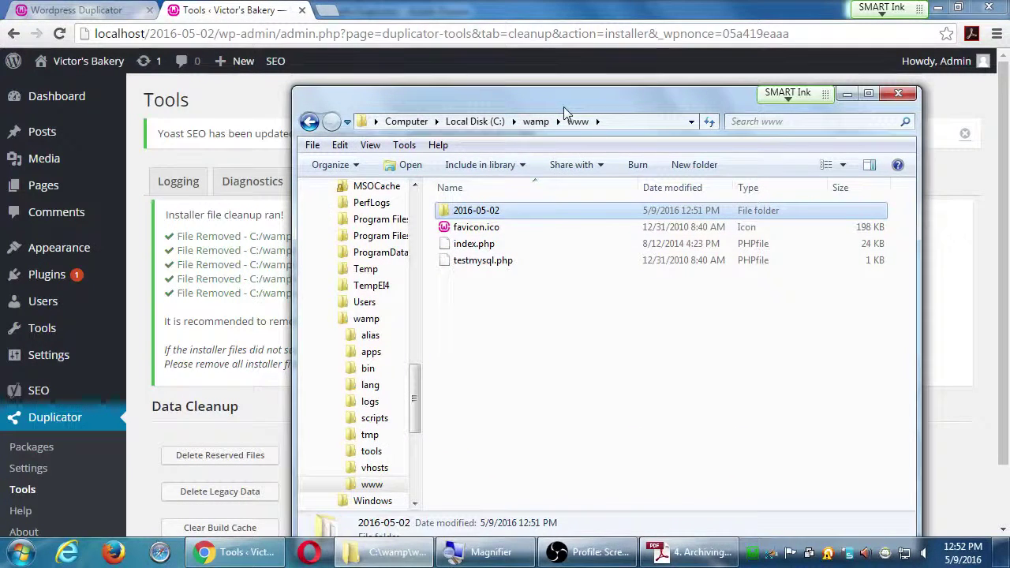
pyautogui.doubleClick(463, 211)
pyautogui.click(583, 310)
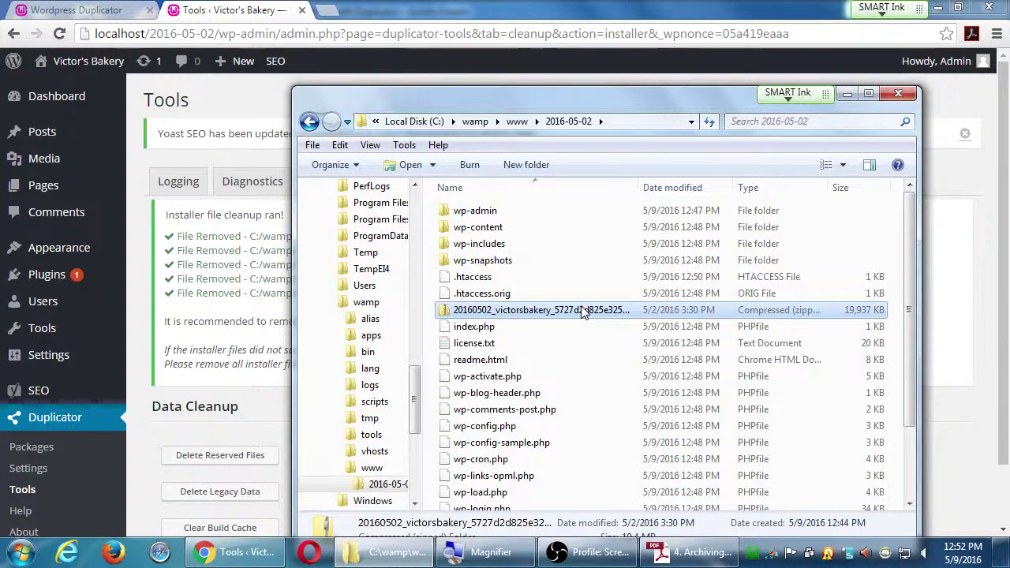
pyautogui.press('Delete')
pyautogui.click(566, 340)
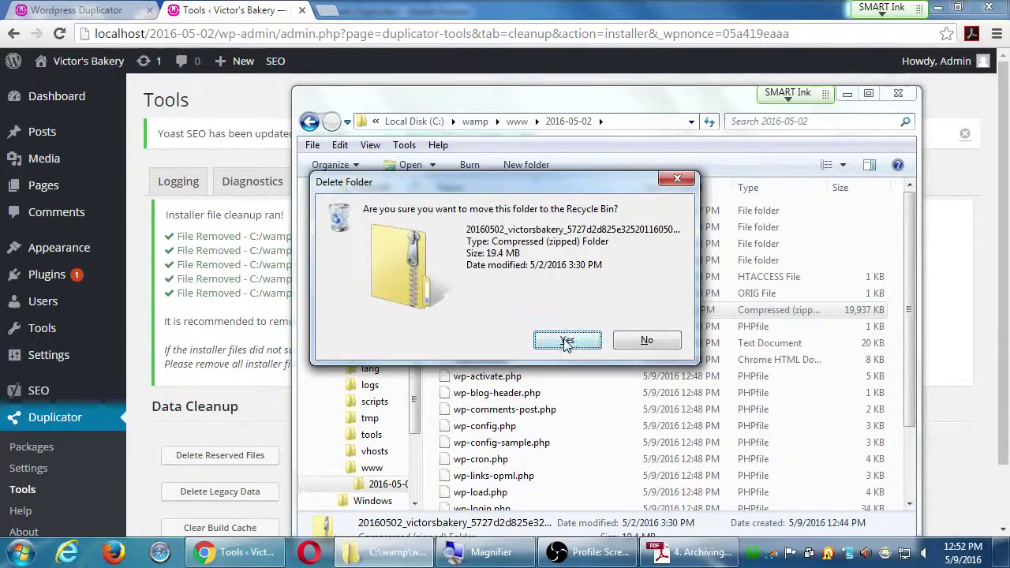
pyautogui.moveTo(639, 107); pyautogui.dragTo(649, 71)
pyautogui.click(857, 54)
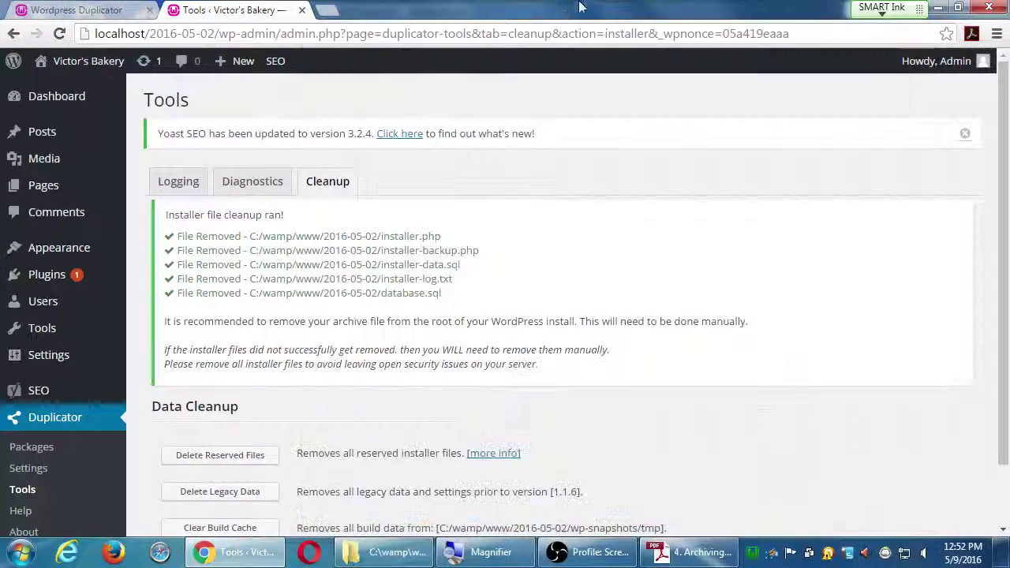
# Step: Show the restored site's Dashboard (2 Posts, 3 Pages), close the Duplicator installer tab, and check the archiving notes
pyautogui.click(82, 101)
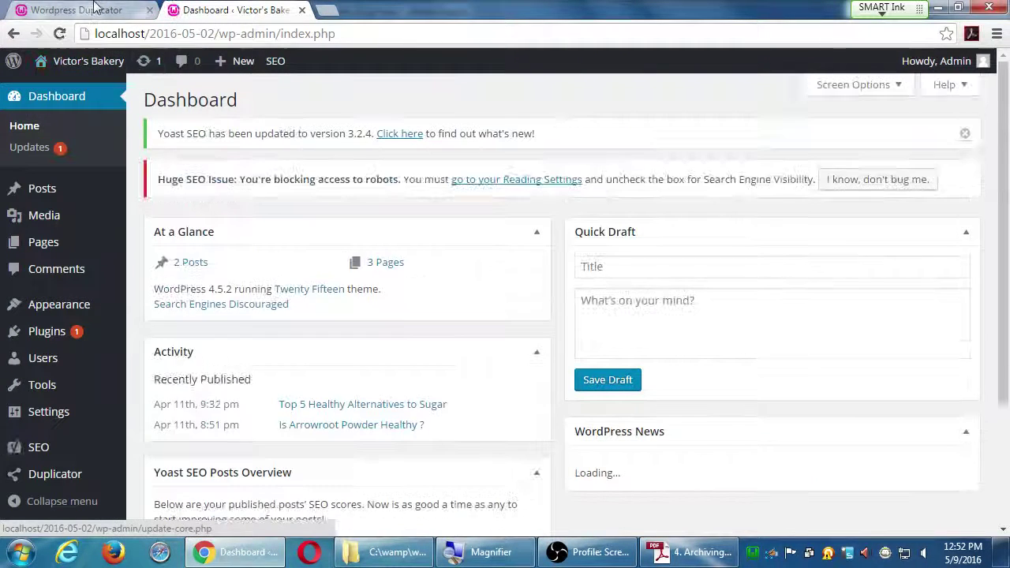
pyautogui.click(95, 8)
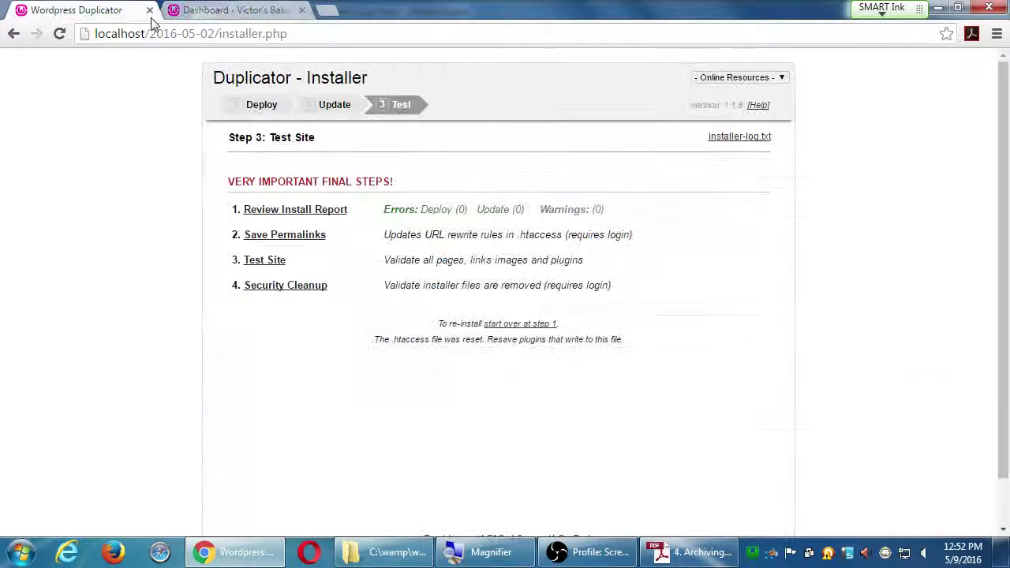
pyautogui.click(149, 10)
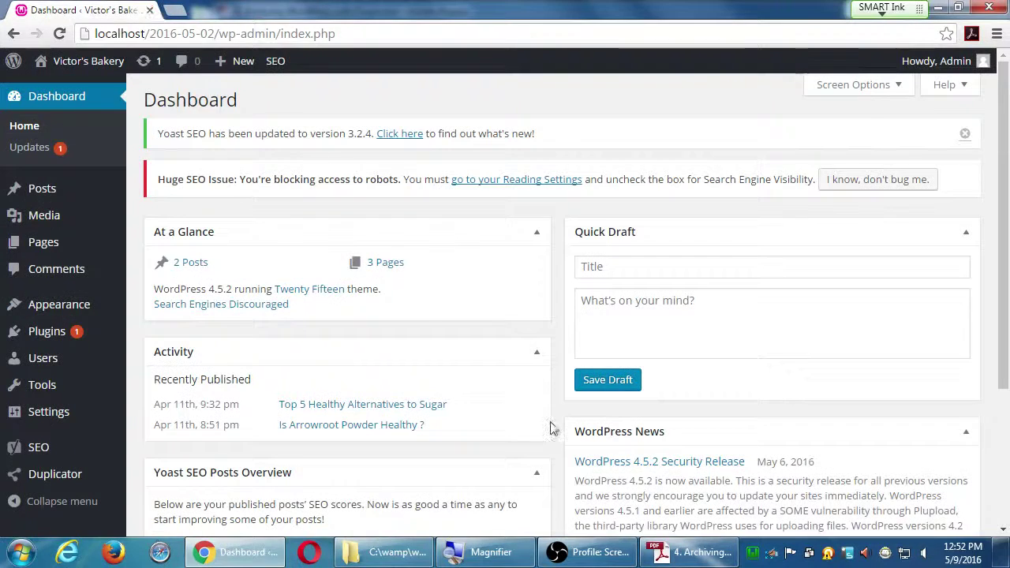
pyautogui.click(675, 555)
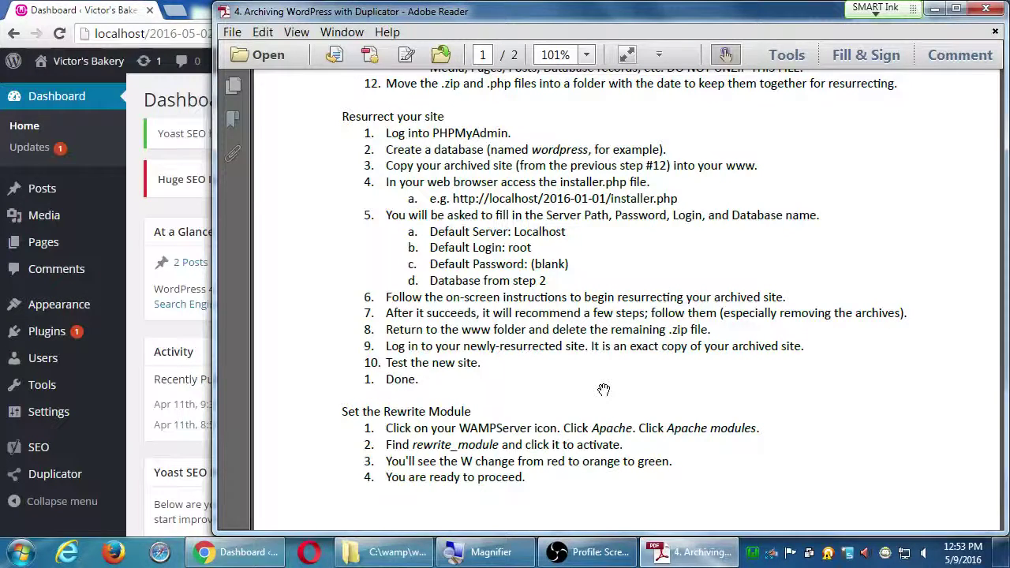
pyautogui.click(112, 110)
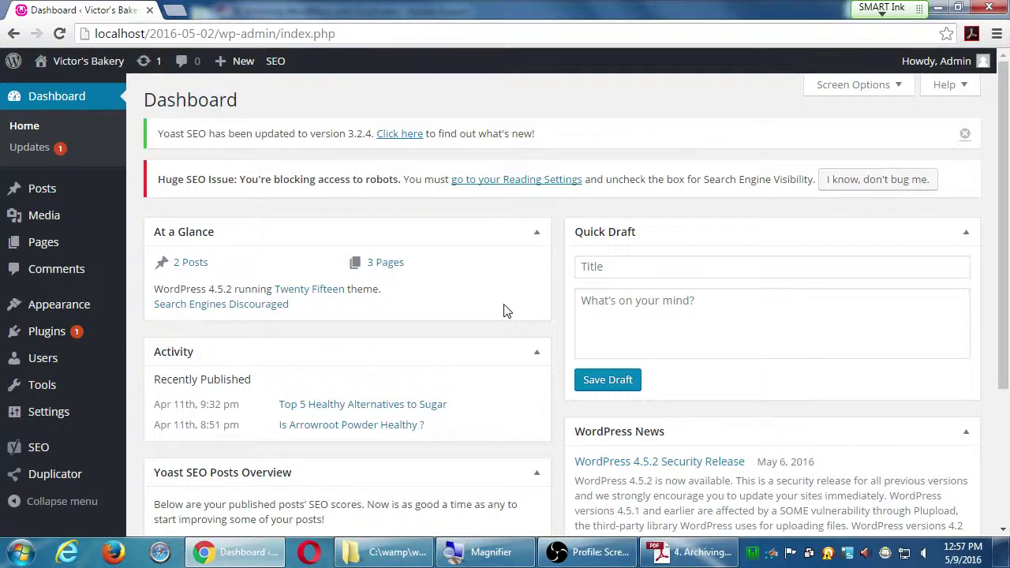
# Step: Minimize Chrome and the Victor's Bakery WordPress dashboard to show the Windows desktop
pyautogui.press('super+d')
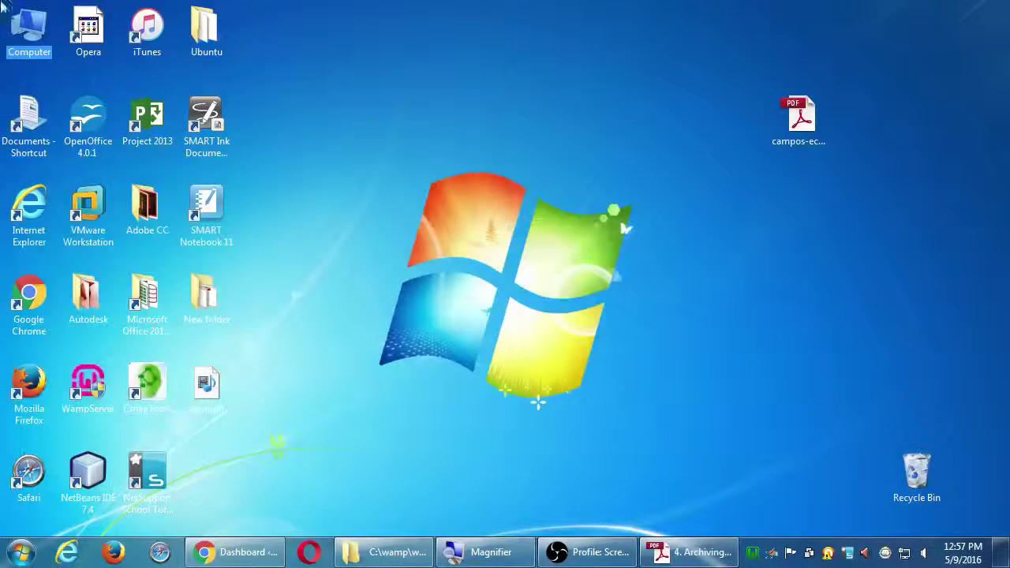
# Step: Open Campos WordPress II on the classroom Z: drive and copy campos-ecommerce-ii-syllabus.pdf to the desktop
pyautogui.doubleClick(28, 28)
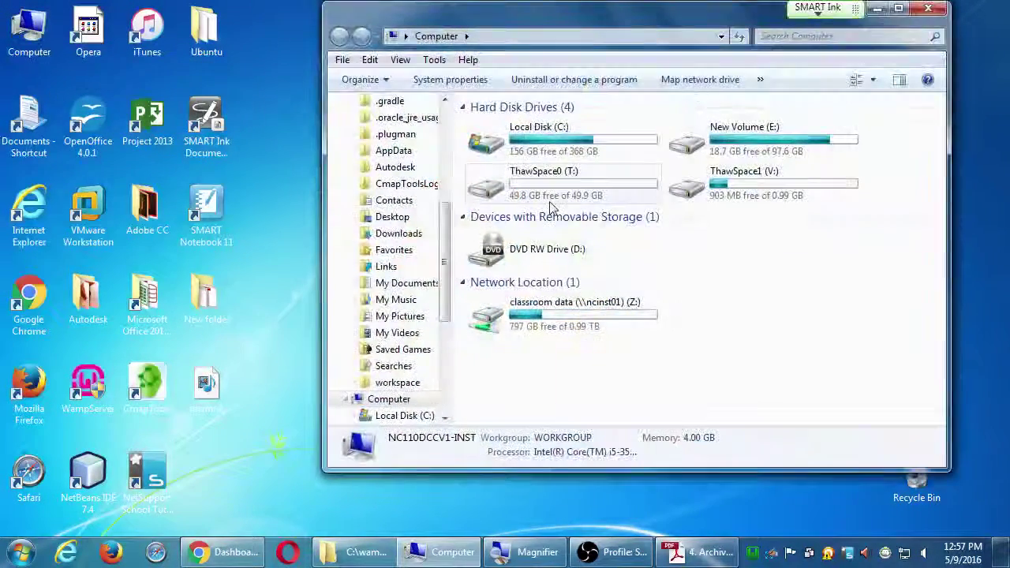
pyautogui.doubleClick(618, 316)
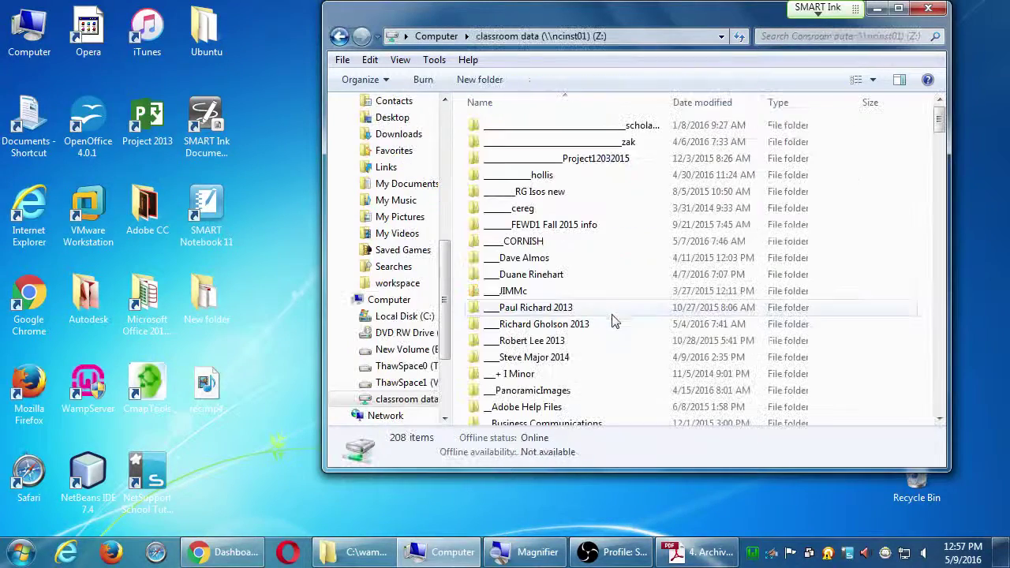
pyautogui.click(615, 291)
pyautogui.write('campos')
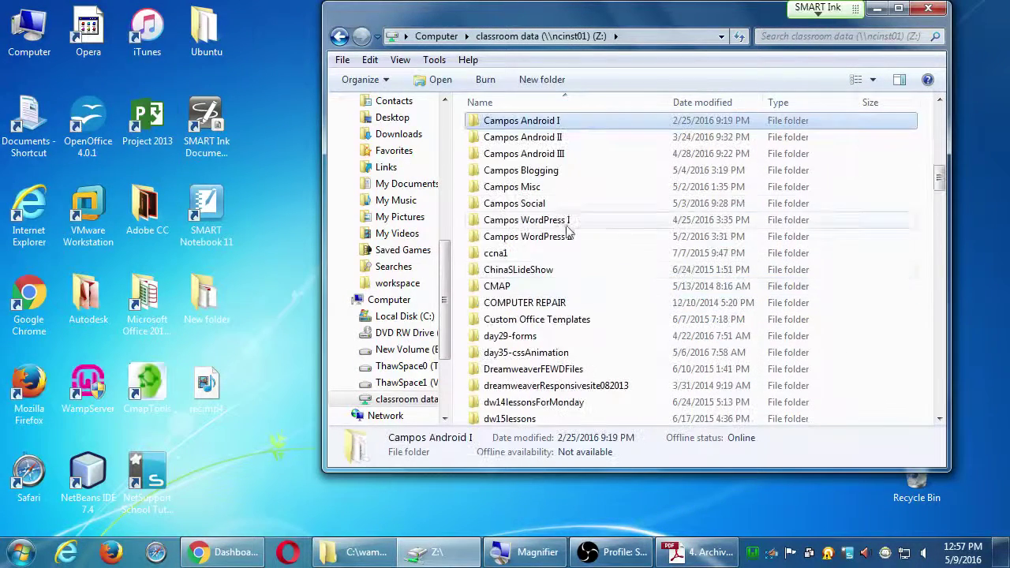
pyautogui.doubleClick(566, 234)
pyautogui.moveTo(564, 209); pyautogui.dragTo(308, 340)
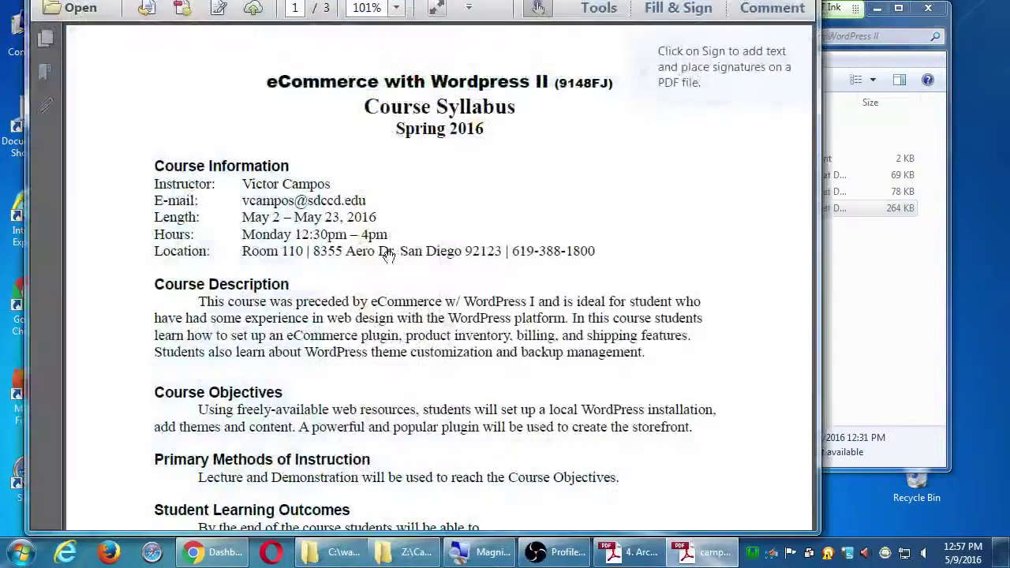
# Step: Scroll through the eCommerce with WordPress II syllabus, including its Course Calendar of Assignments
pyautogui.scroll(-5, 575, 109)
pyautogui.scroll(-5, 575, 109)
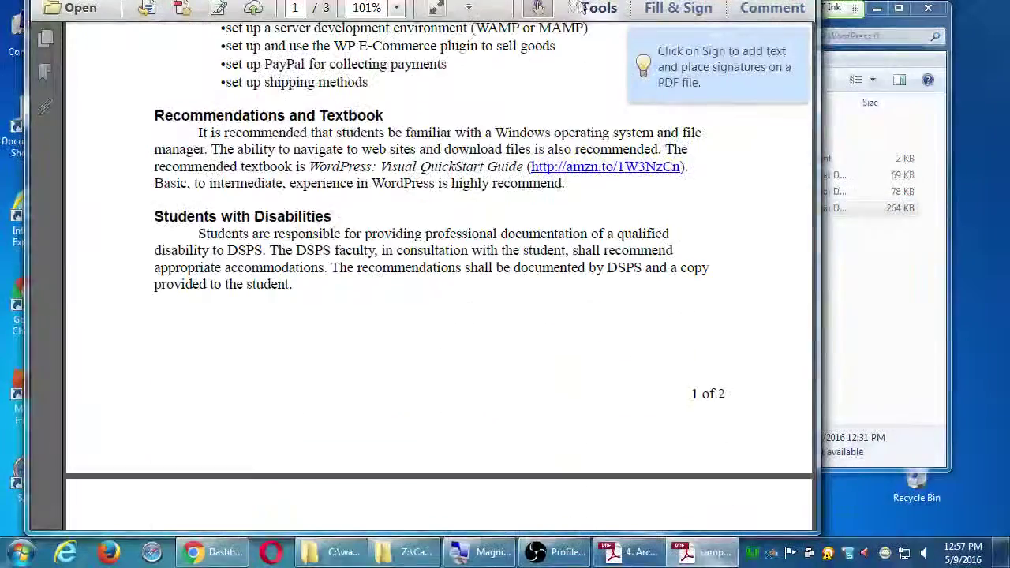
pyautogui.scroll(-10, 550, 121)
pyautogui.scroll(3, 509, 192)
pyautogui.scroll(10, 534, 423)
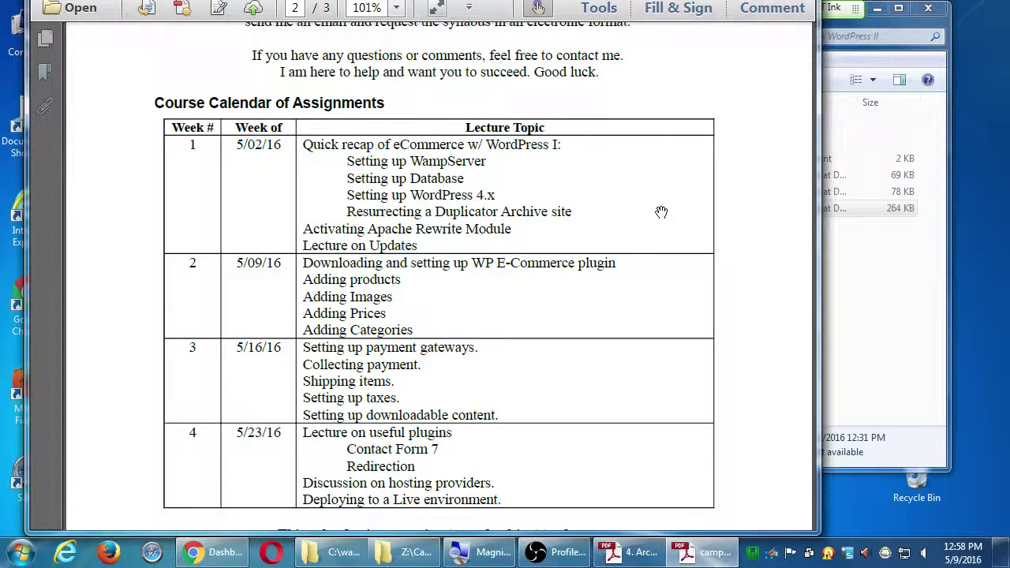
# Step: Close the syllabus in Adobe Reader and move the folder window toward the upper left
pyautogui.hotkey('alt', 'F4')
pyautogui.click(568, 280)
pyautogui.moveTo(540, 18); pyautogui.dragTo(227, 69)
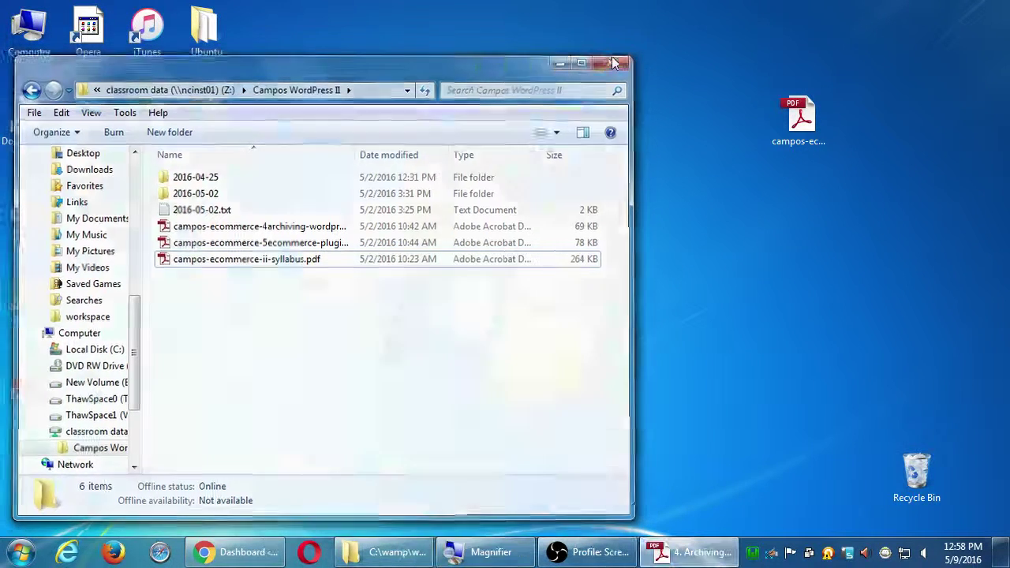
# Step: Close the old folder window and reopen Campos WordPress II from the Z: drive
pyautogui.click(615, 60)
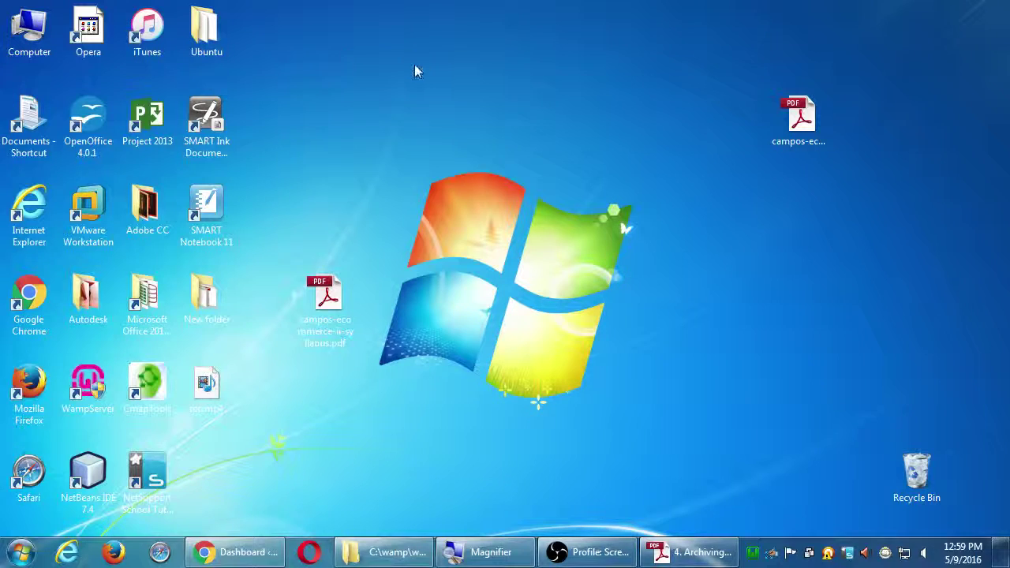
pyautogui.doubleClick(29, 33)
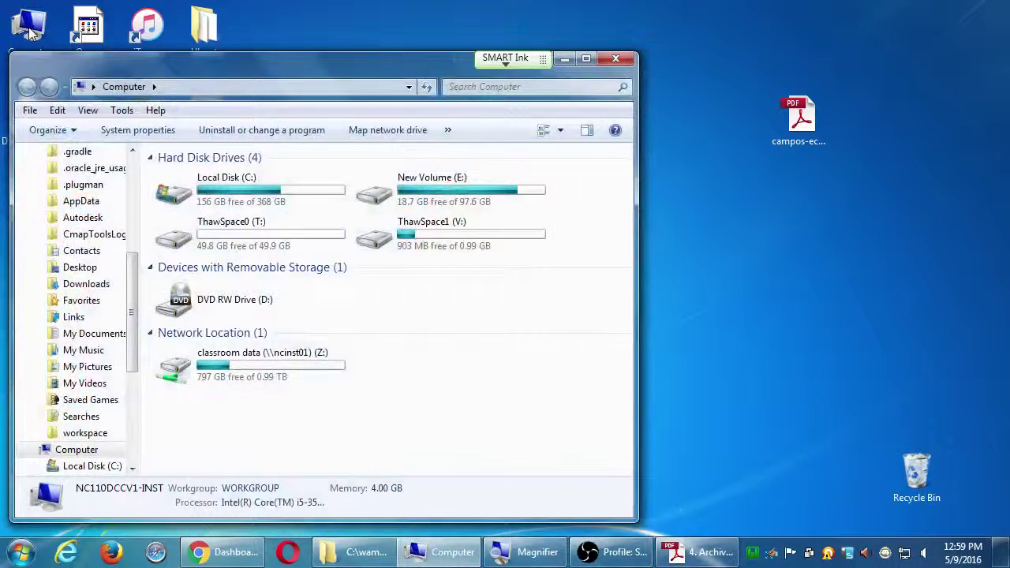
pyautogui.click(202, 362)
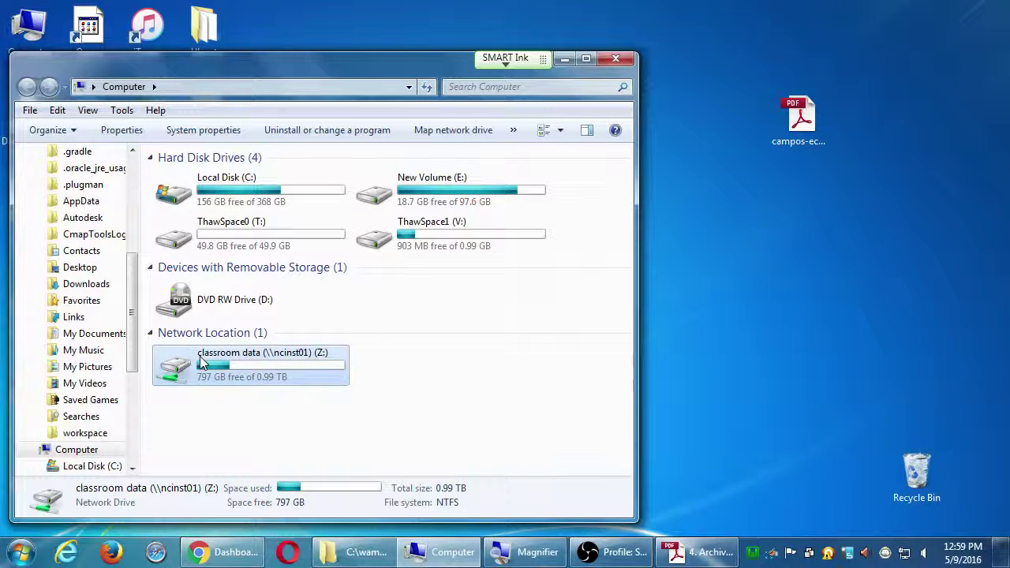
pyautogui.doubleClick(202, 362)
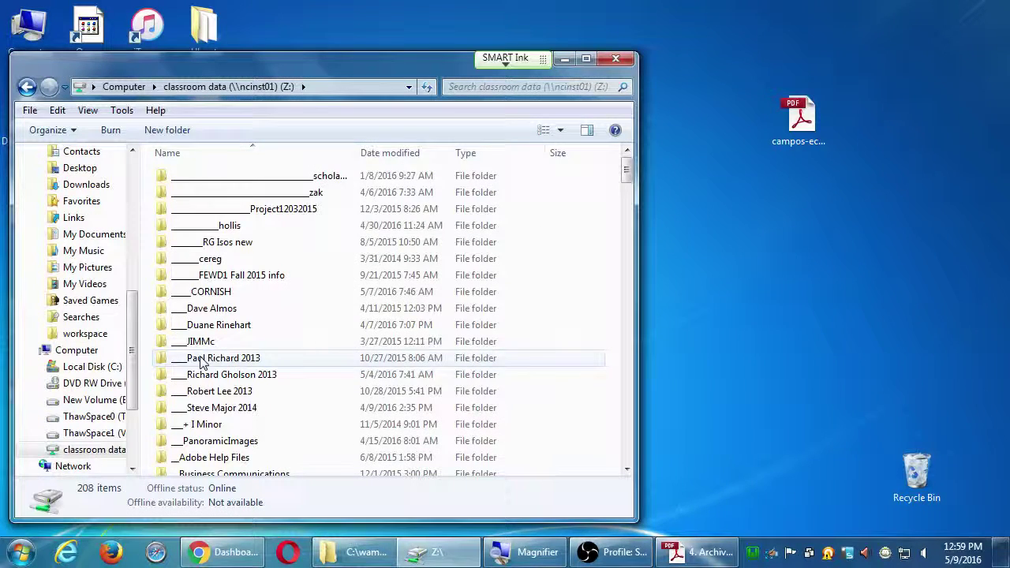
pyautogui.press('c')
pyautogui.press('Down')
pyautogui.press('Down')
pyautogui.press('Down')
pyautogui.press('Down')
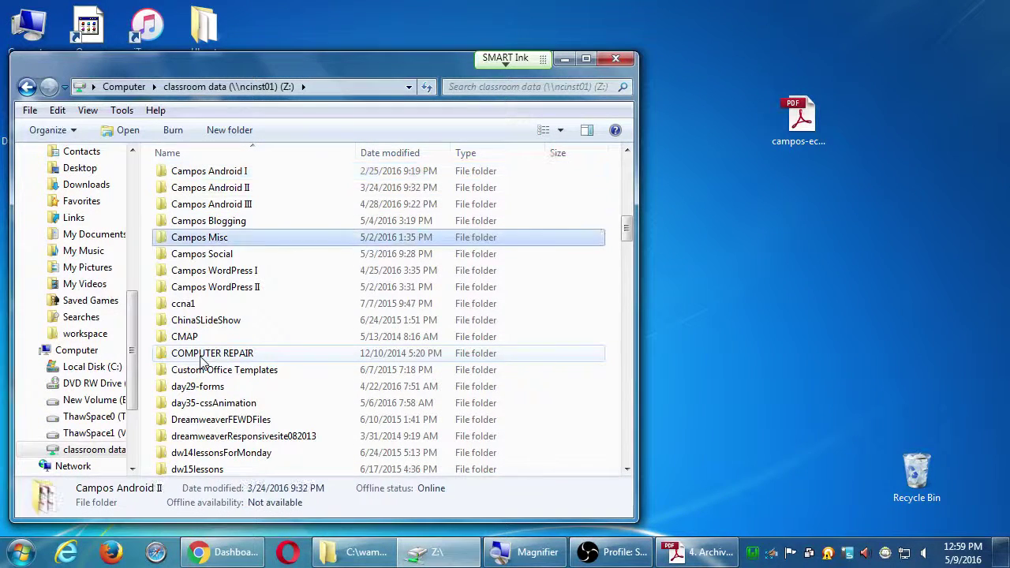
pyautogui.press('Down')
pyautogui.press('Down')
pyautogui.press('Down')
pyautogui.press('Return')
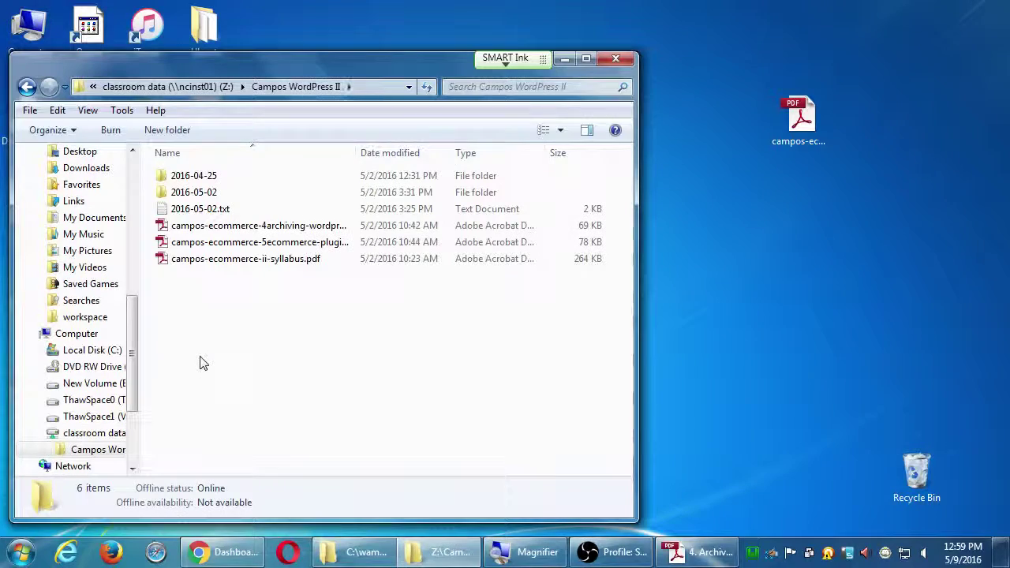
# Step: Copy campos-ecommerce-5ecommerce-plugin.pdf to the desktop and close the folder window
pyautogui.press('super+plus')
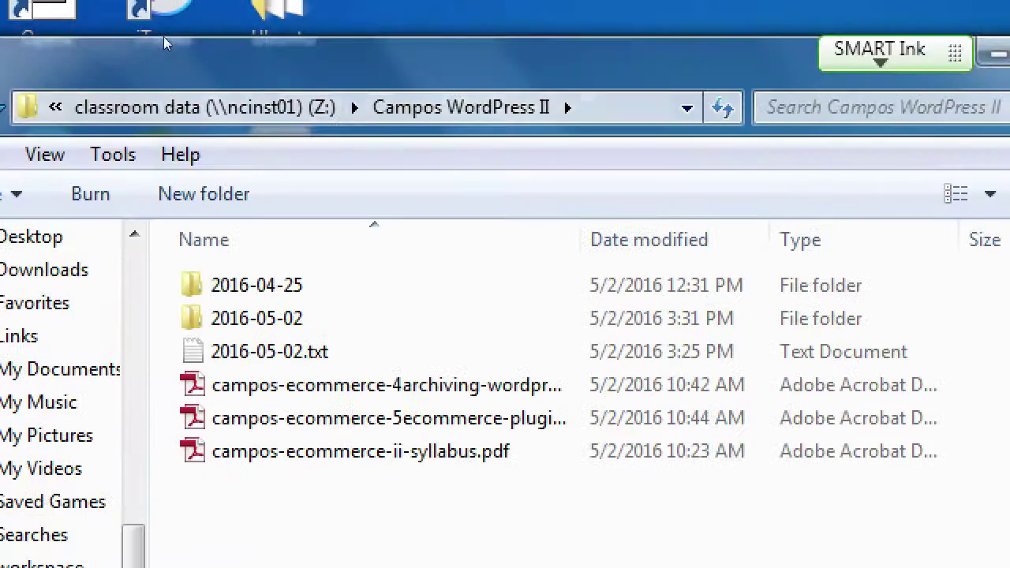
pyautogui.press('c')
pyautogui.press('Down')
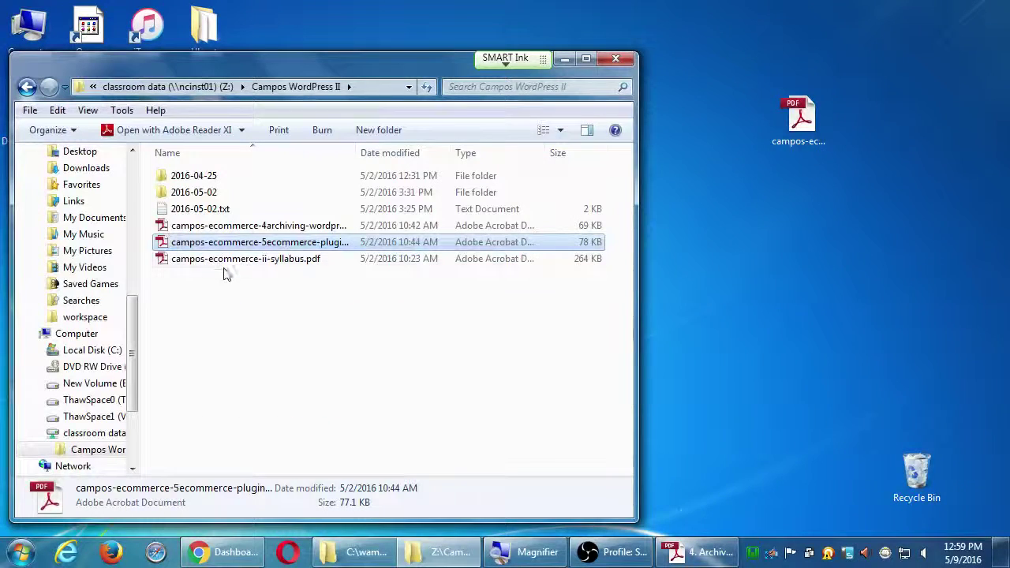
pyautogui.moveTo(166, 245); pyautogui.dragTo(699, 229)
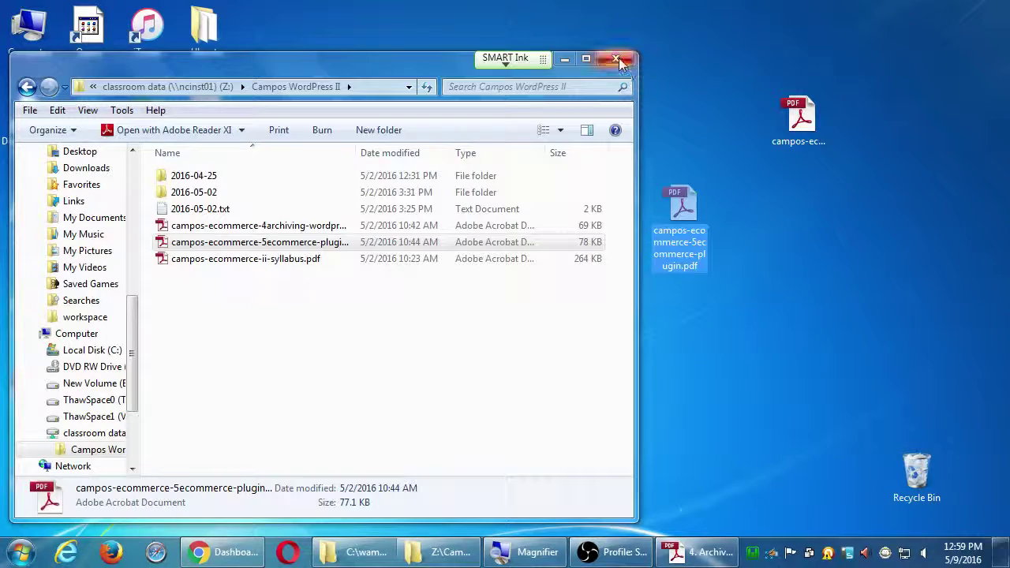
pyautogui.click(616, 60)
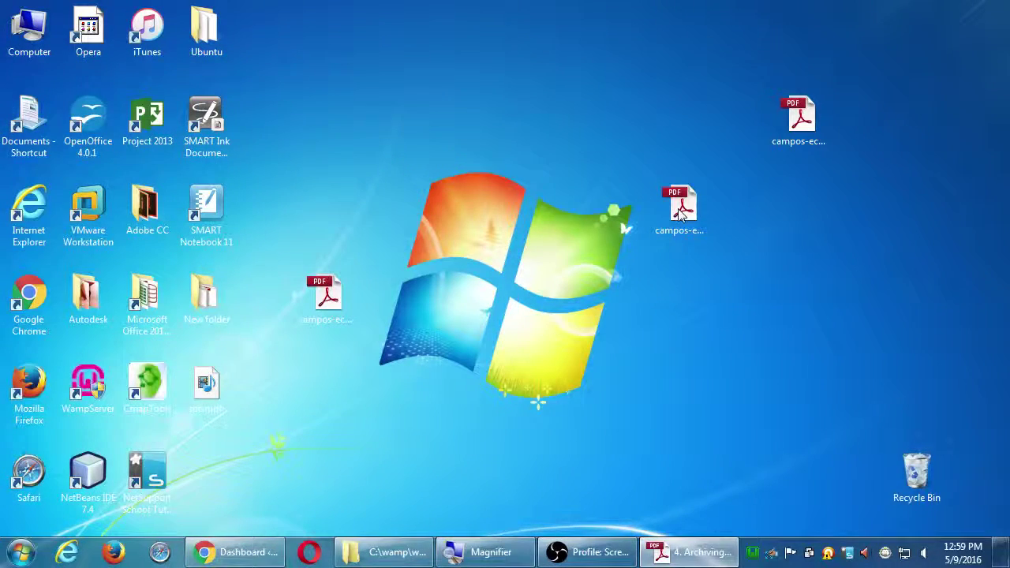
# Step: Open the 5ecommerce plugin handout from the desktop and cancel the Reading Untagged Document prompt
pyautogui.doubleClick(680, 211)
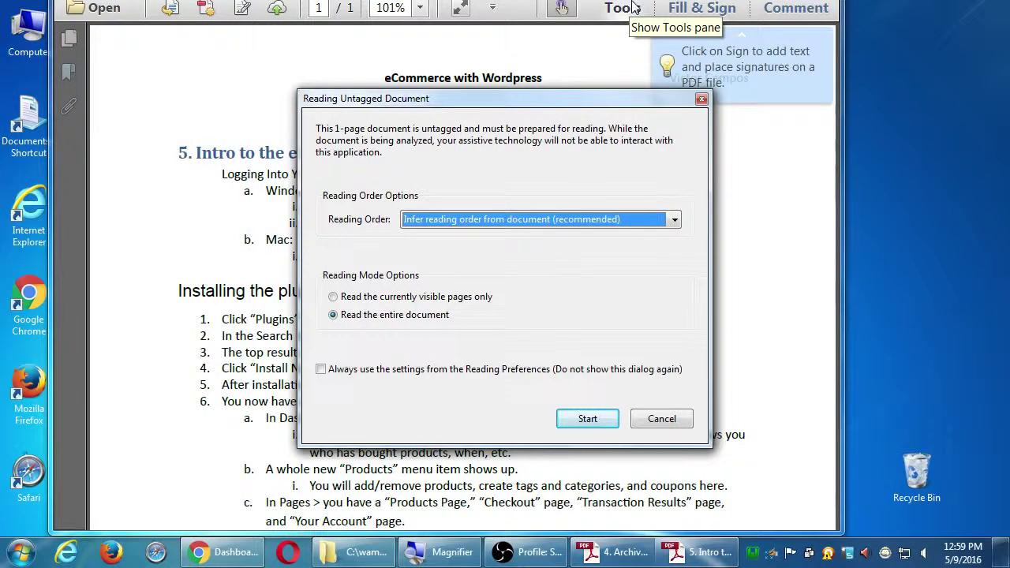
pyautogui.click(661, 419)
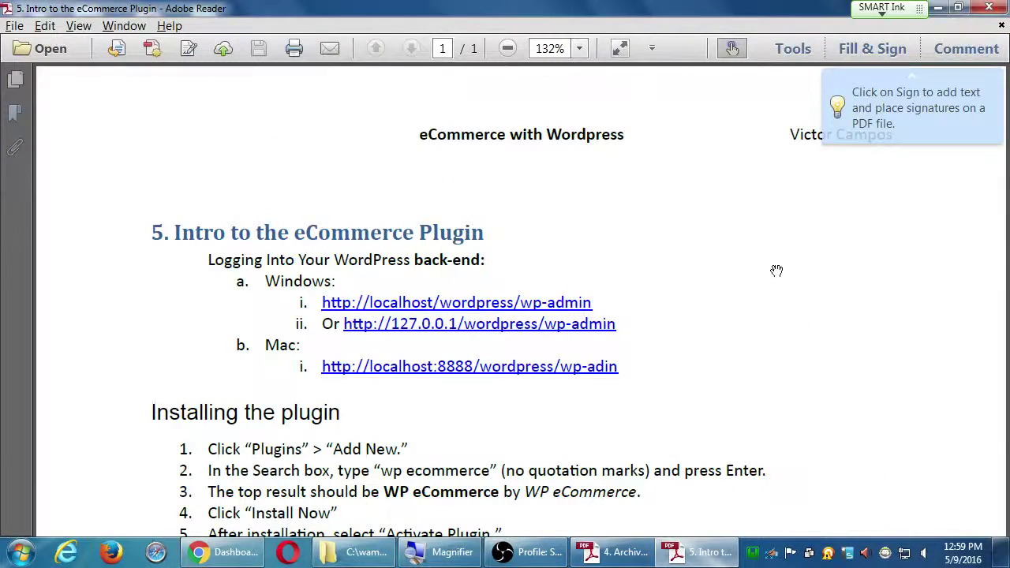
# Step: Read through the seven 'Installing the plugin' steps, then switch back to the WordPress dashboard in Chrome
pyautogui.scroll(-3, 802, 423)
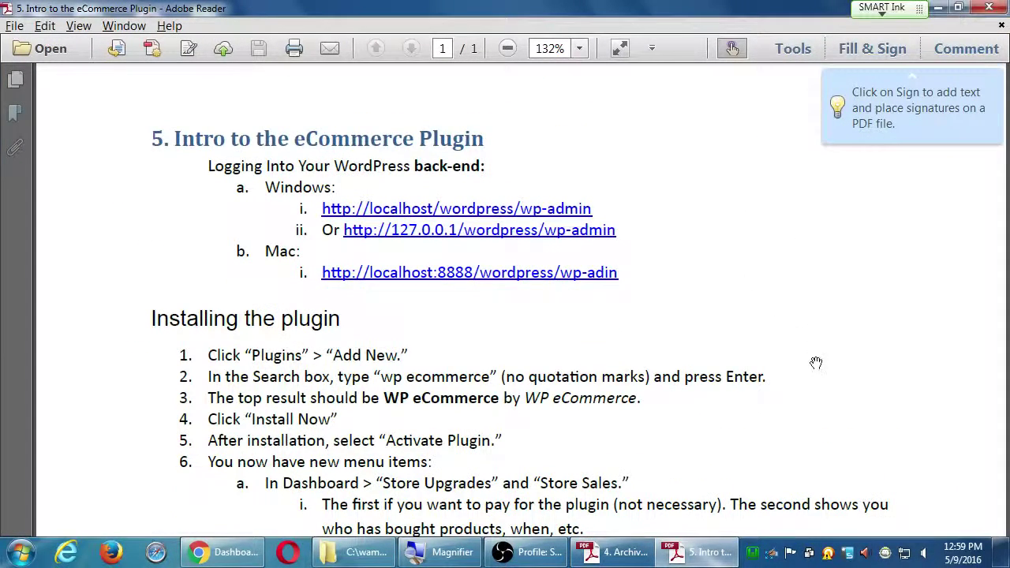
pyautogui.scroll(-1, 829, 379)
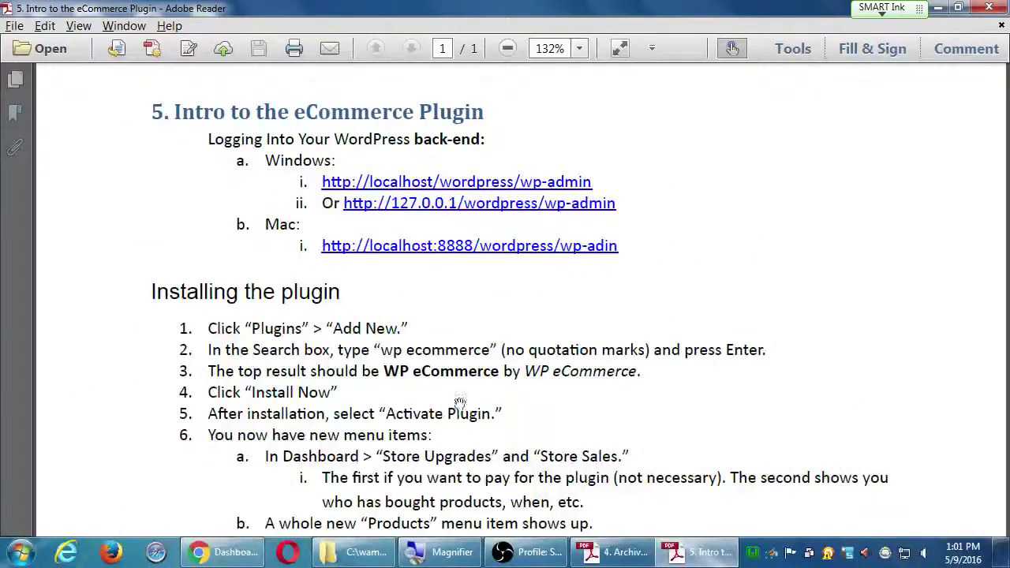
pyautogui.scroll(-2, 466, 379)
pyautogui.moveTo(491, 356); pyautogui.dragTo(504, 210)
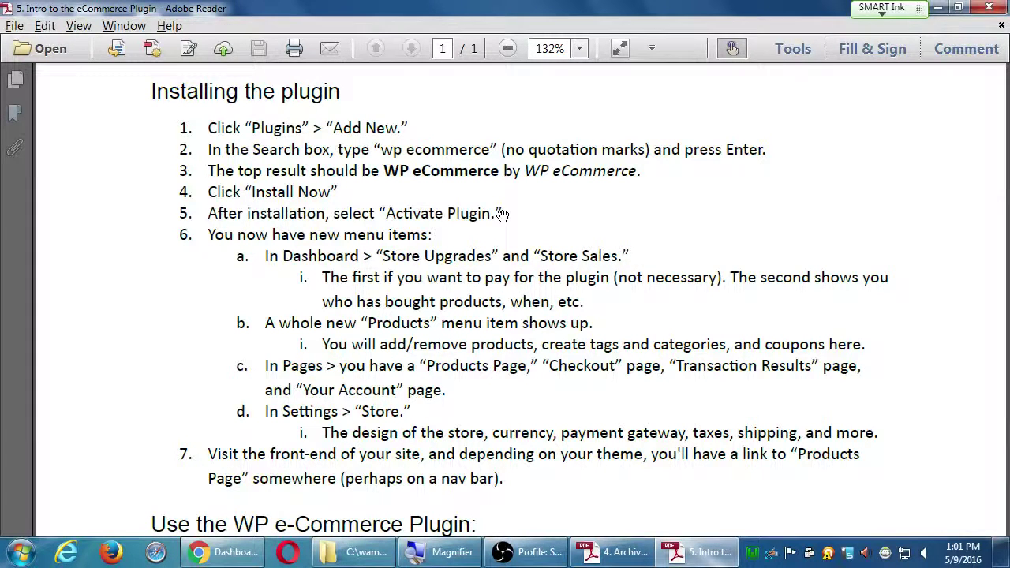
pyautogui.click(223, 553)
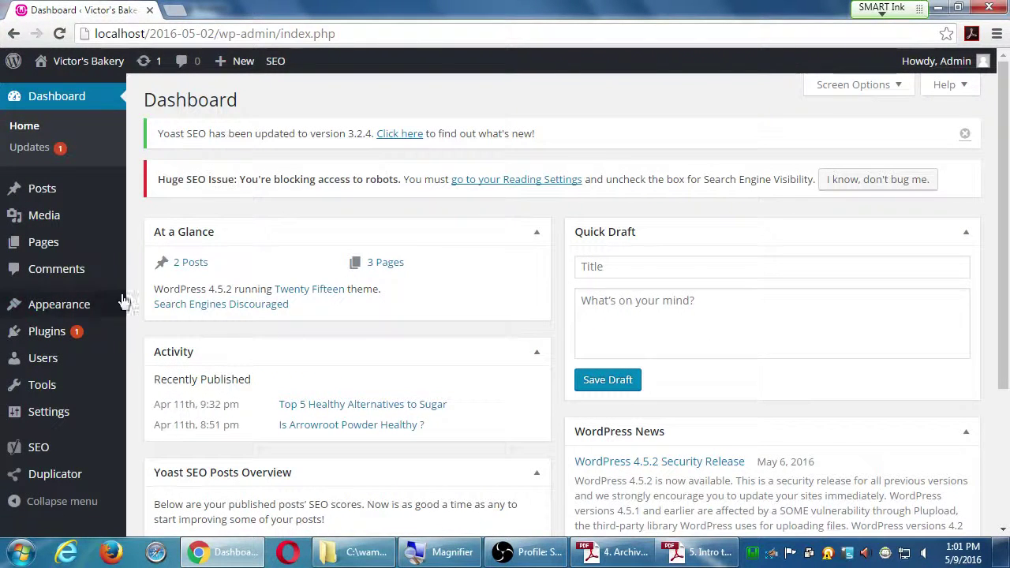
# Step: Hide the WordPress News box from the Dashboard via Screen Options
pyautogui.moveTo(74, 335)
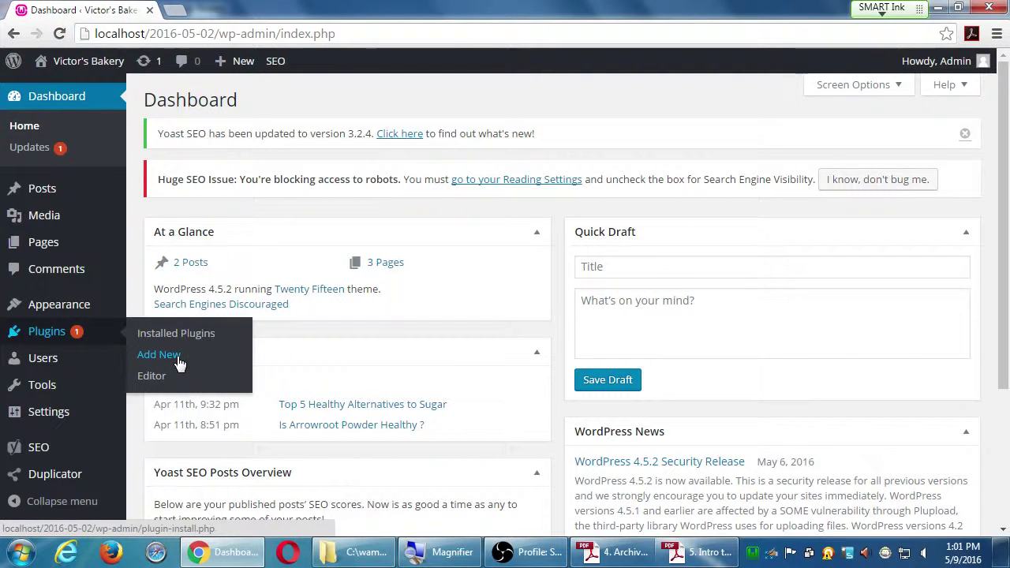
pyautogui.click(890, 85)
pyautogui.click(556, 118)
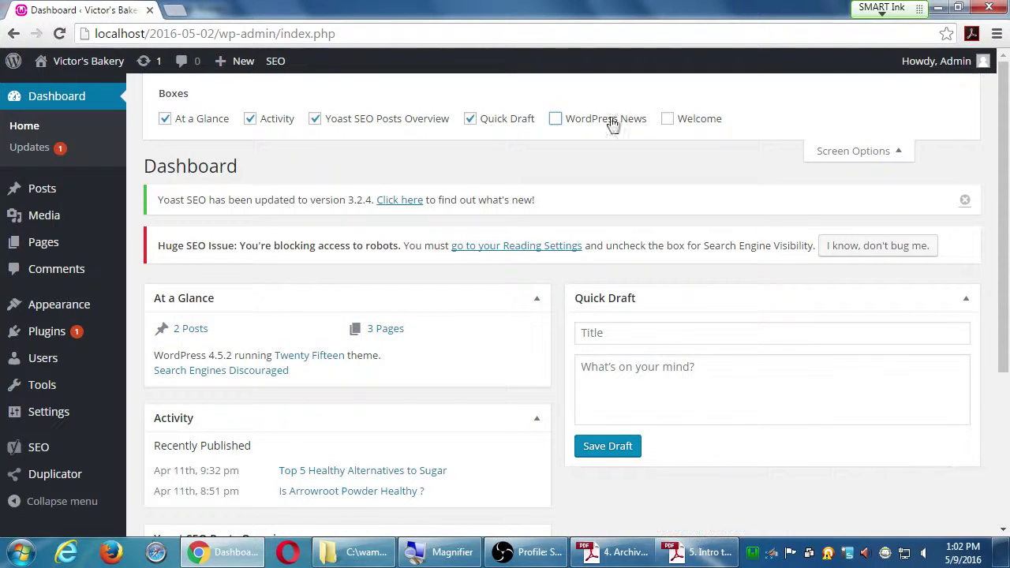
pyautogui.click(865, 153)
# Step: Go to Plugins > Add New
pyautogui.moveTo(75, 363)
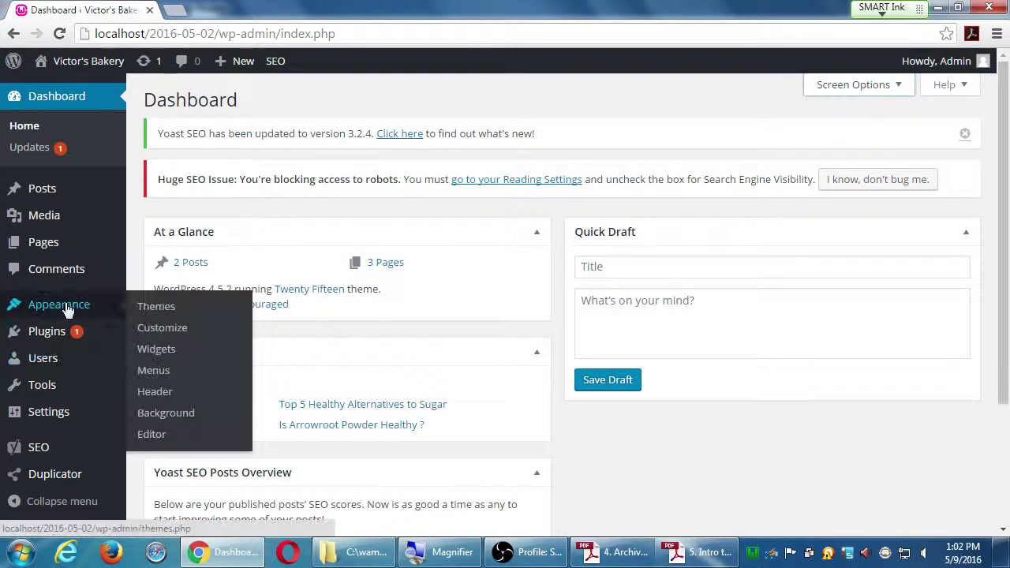
pyautogui.moveTo(68, 331)
pyautogui.click(172, 357)
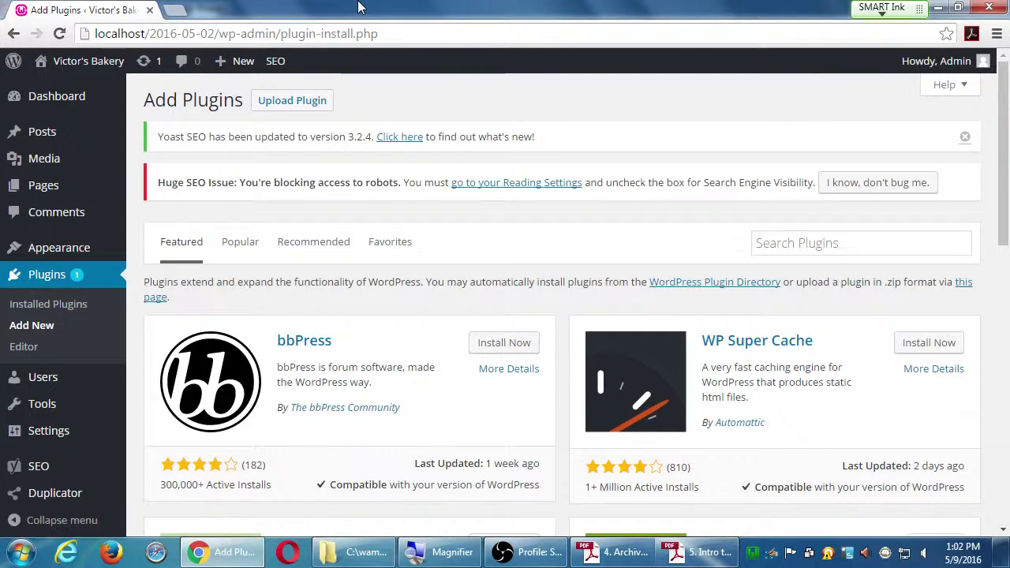
# Step: Search plugins for 'wp ecommerce', listing 835 results led by WP eCommerce
pyautogui.click(819, 236)
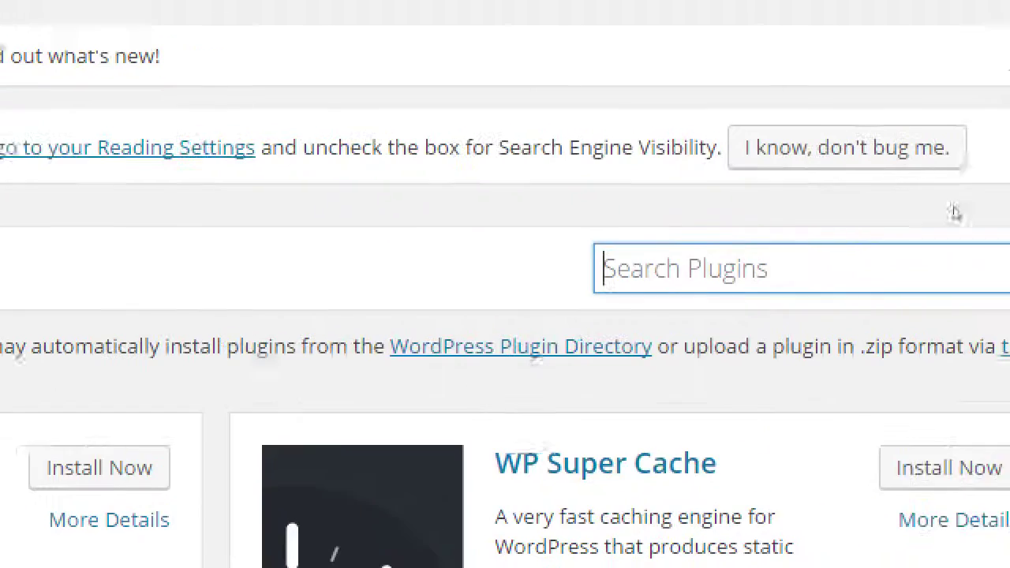
pyautogui.write('wp ')
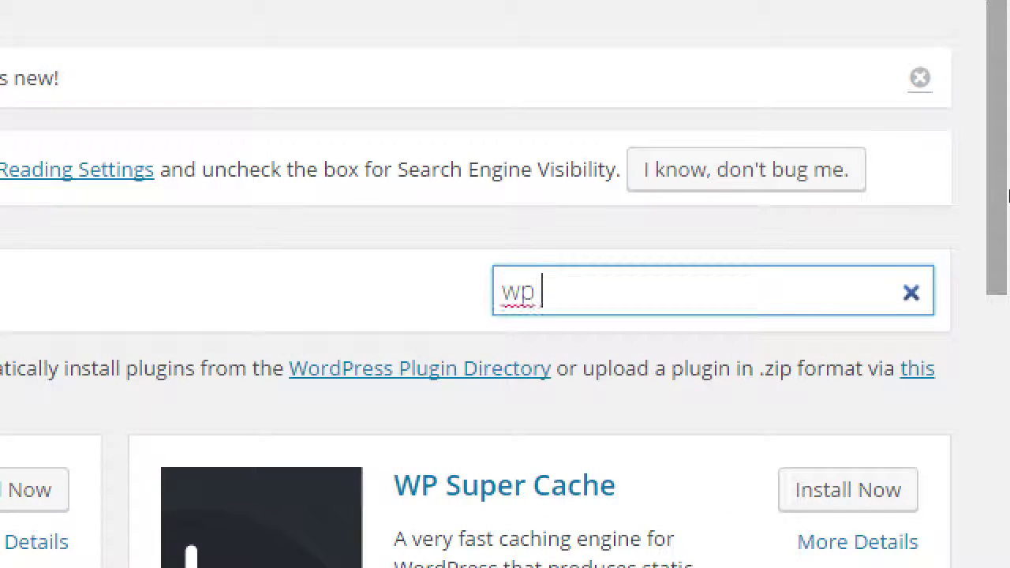
pyautogui.write('ecommerce')
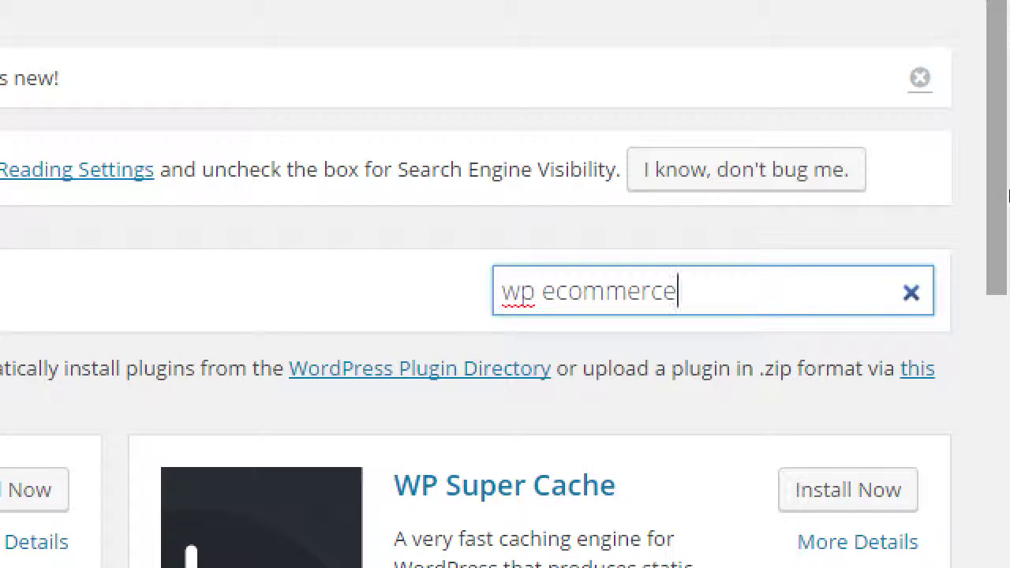
pyautogui.press('Return')
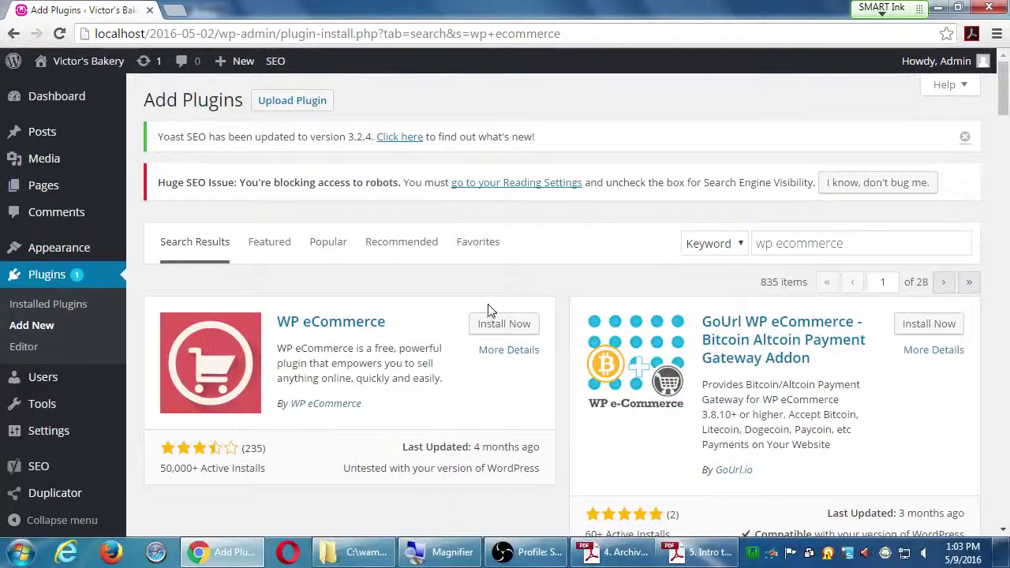
# Step: Replace the search text 'wp ecommerce' with 'woocommerce' and rerun the plugin search
pyautogui.click(863, 245)
pyautogui.moveTo(863, 244); pyautogui.dragTo(751, 248)
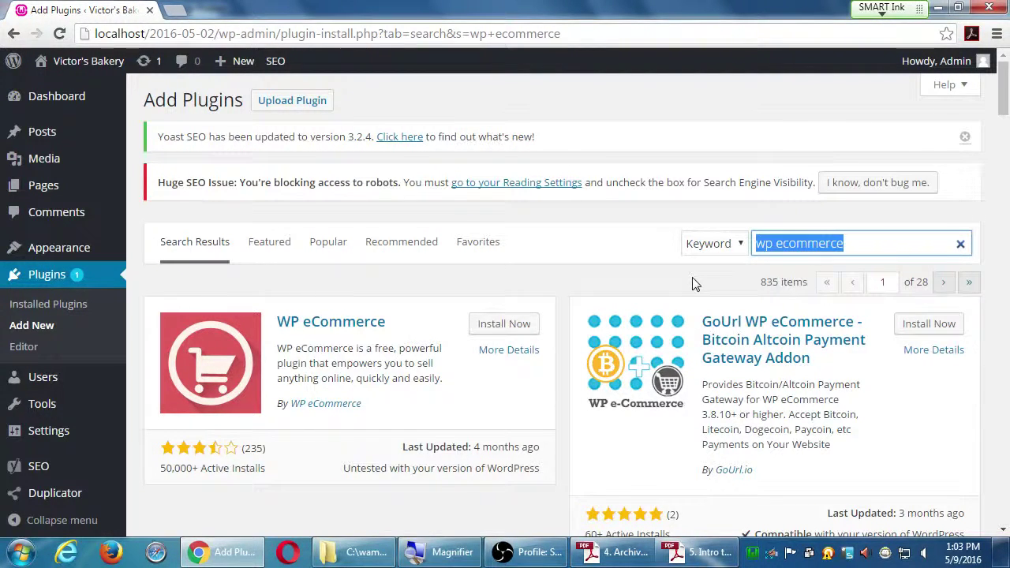
pyautogui.write('wooc')
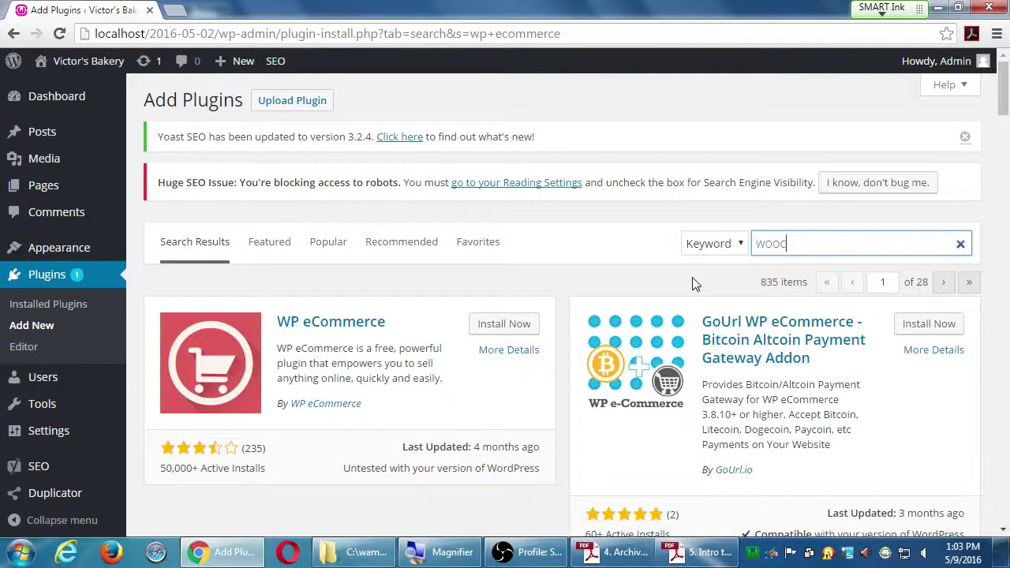
pyautogui.write('ommerce')
pyautogui.press('Return')
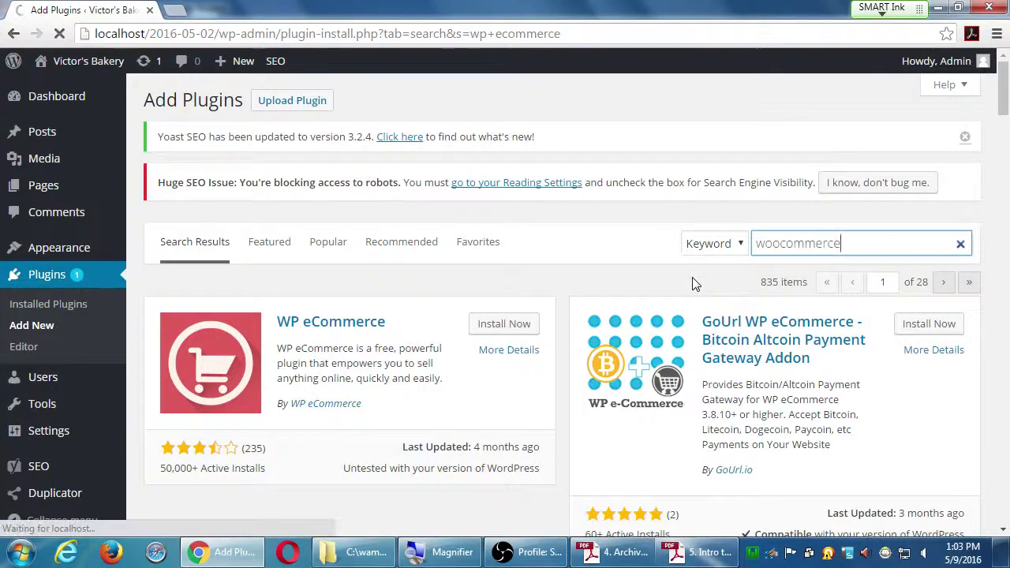
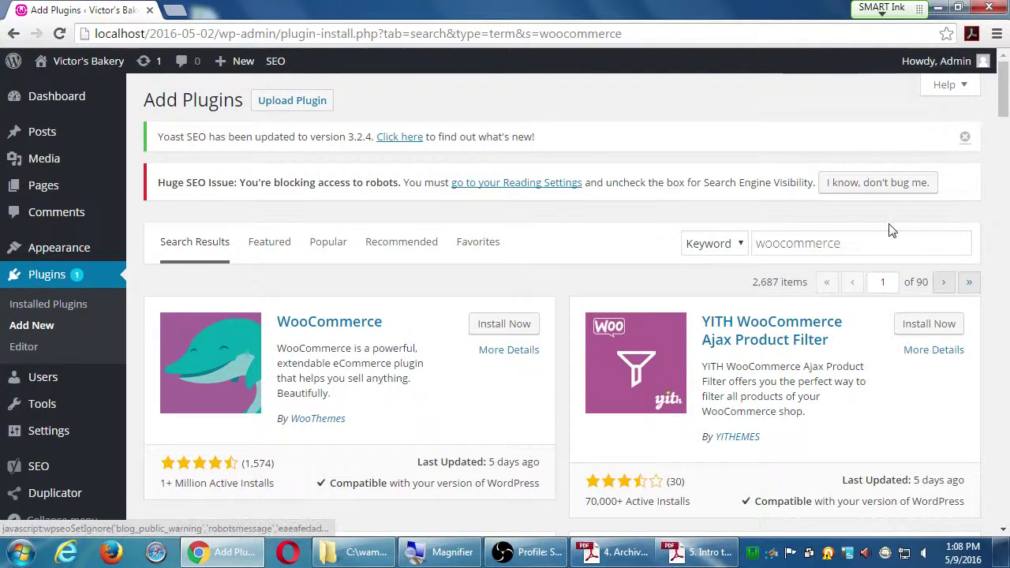
pyautogui.click(860, 241)
pyautogui.doubleClick(798, 230)
pyautogui.write('shop')
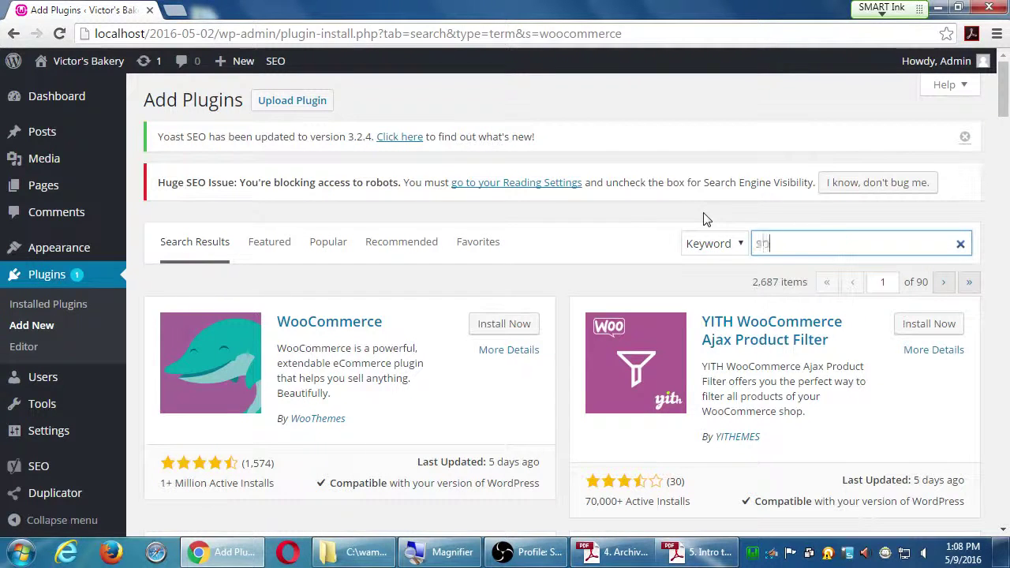
pyautogui.write('ify')
pyautogui.press('Return')
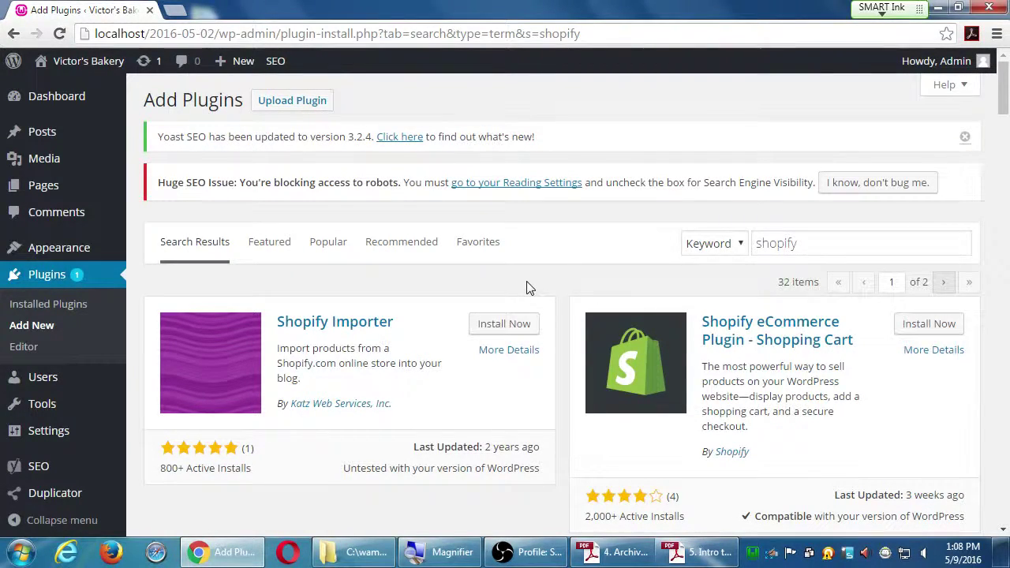
pyautogui.scroll(-8, 529, 288)
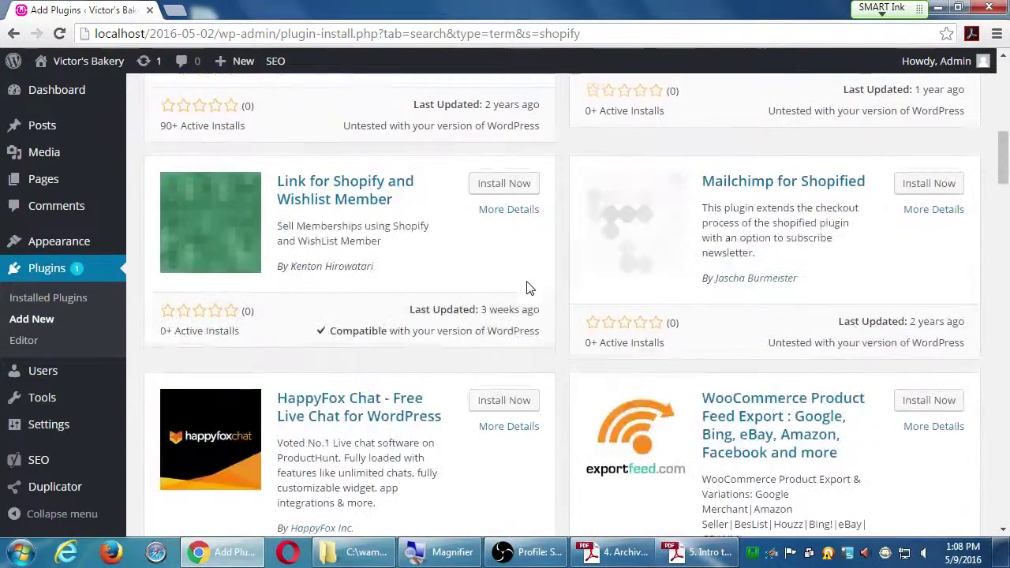
pyautogui.scroll(-11, 529, 288)
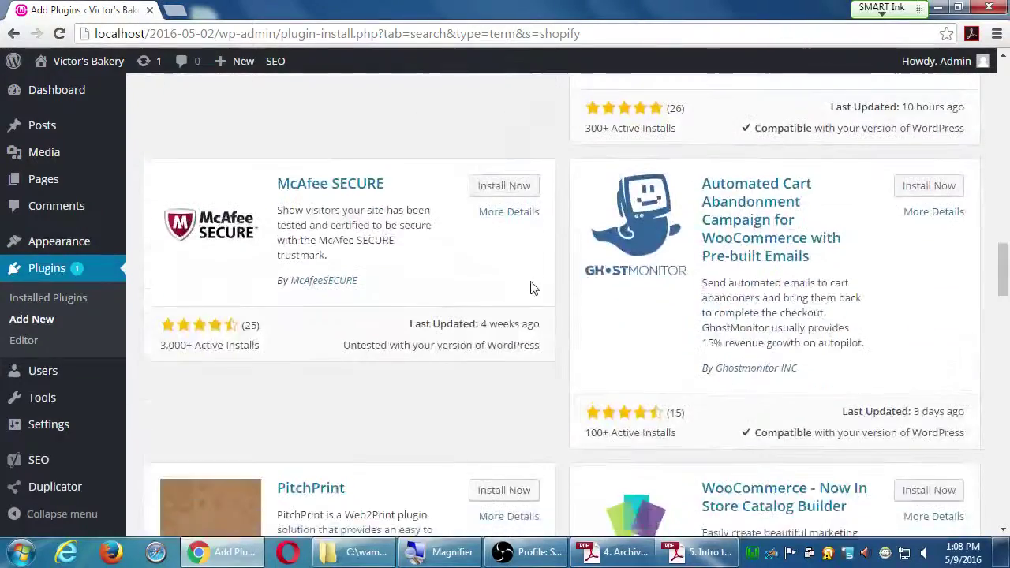
pyautogui.scroll(-9, 531, 288)
pyautogui.scroll(3, 533, 288)
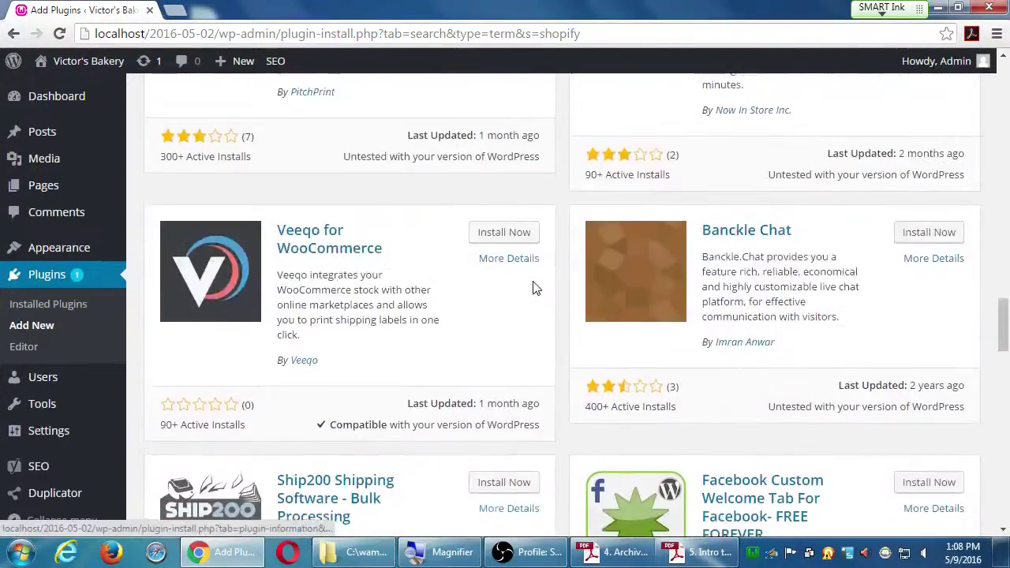
pyautogui.scroll(15, 534, 287)
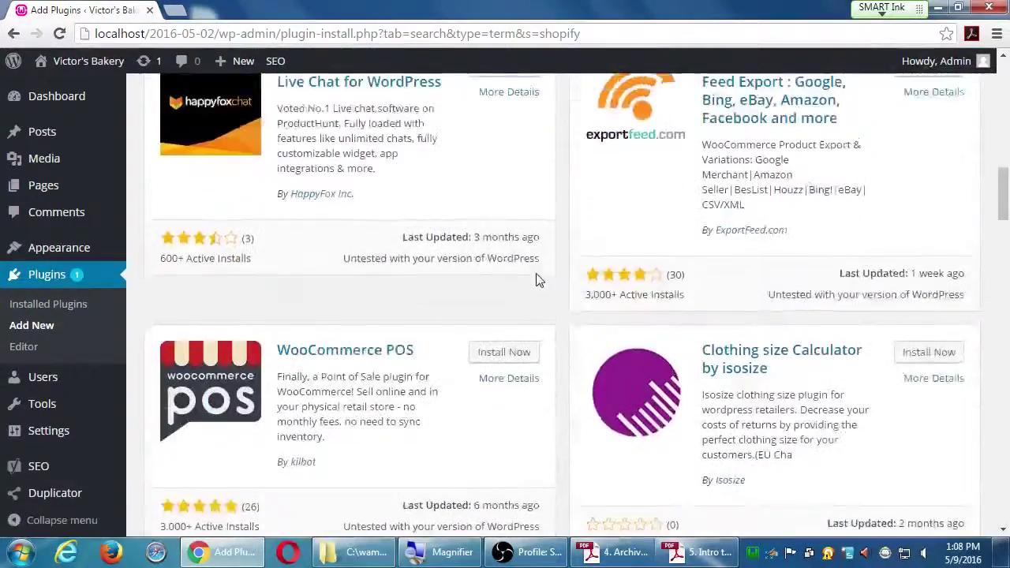
pyautogui.scroll(13, 537, 281)
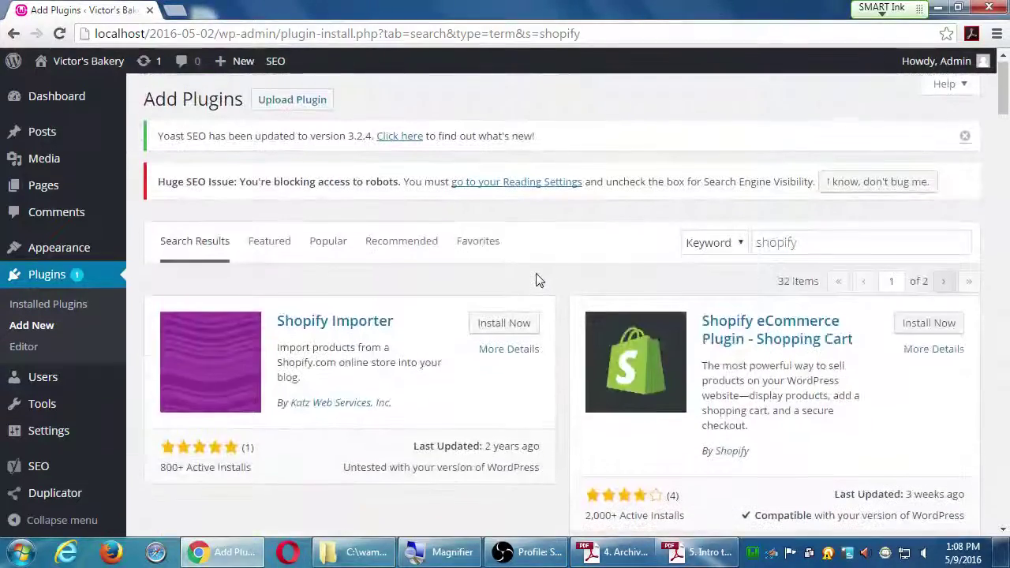
pyautogui.scroll(-1, 536, 280)
pyautogui.scroll(1, 536, 281)
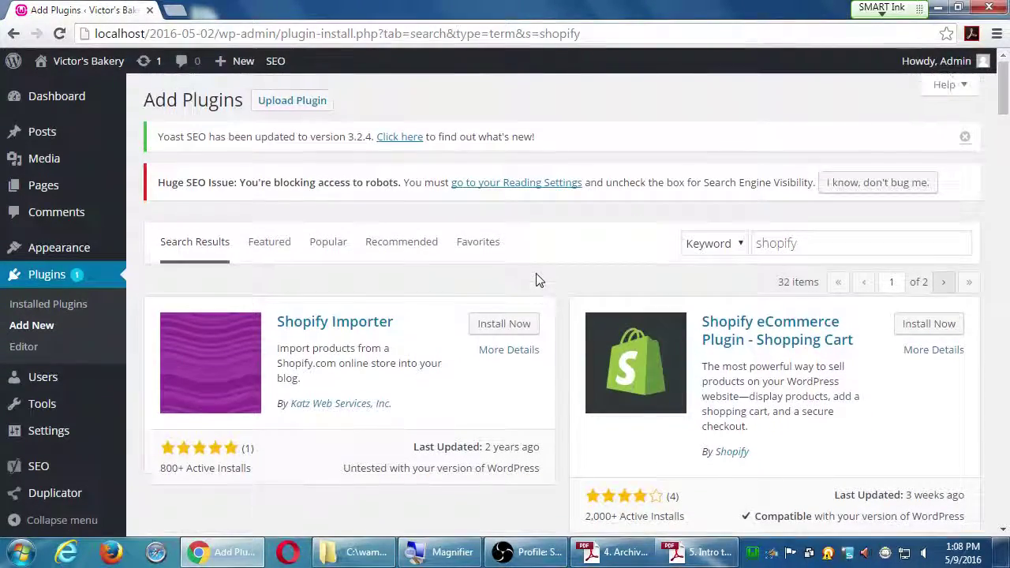
pyautogui.hotkey('alt', 'Left')
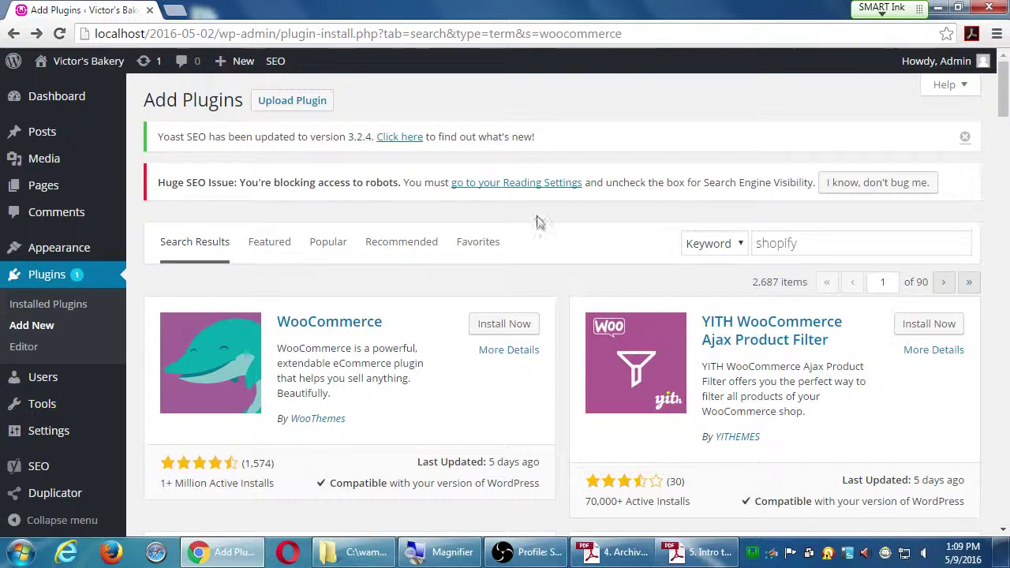
# Step: Install WP eCommerce from the 'wp ecommerce' search results and activate it
pyautogui.click(16, 33)
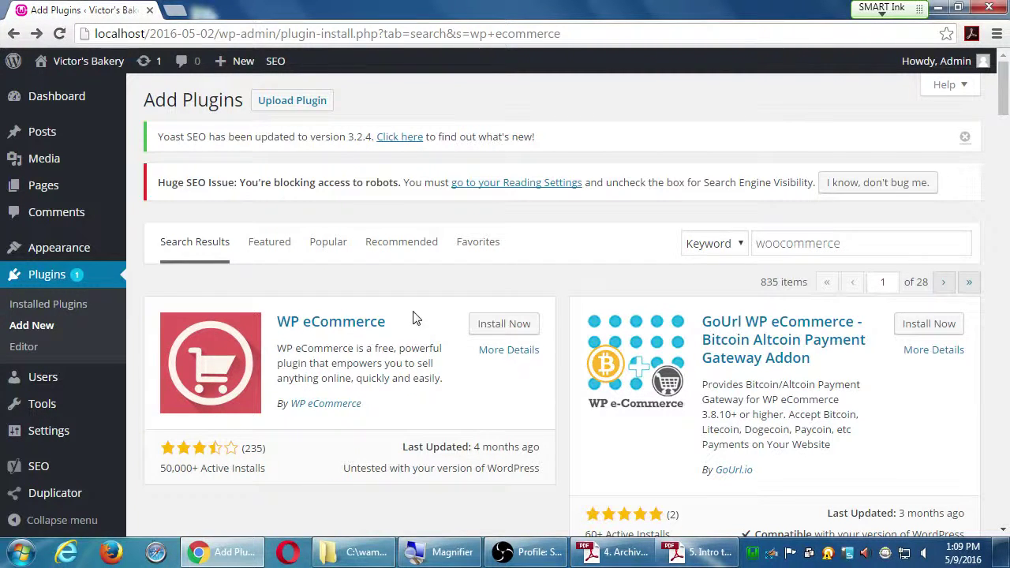
pyautogui.click(496, 327)
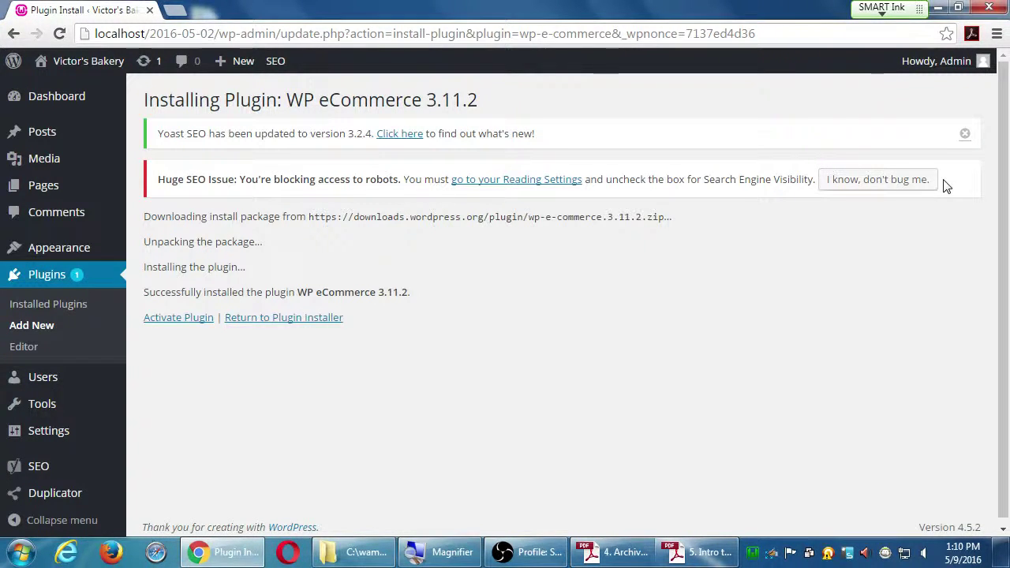
pyautogui.click(178, 318)
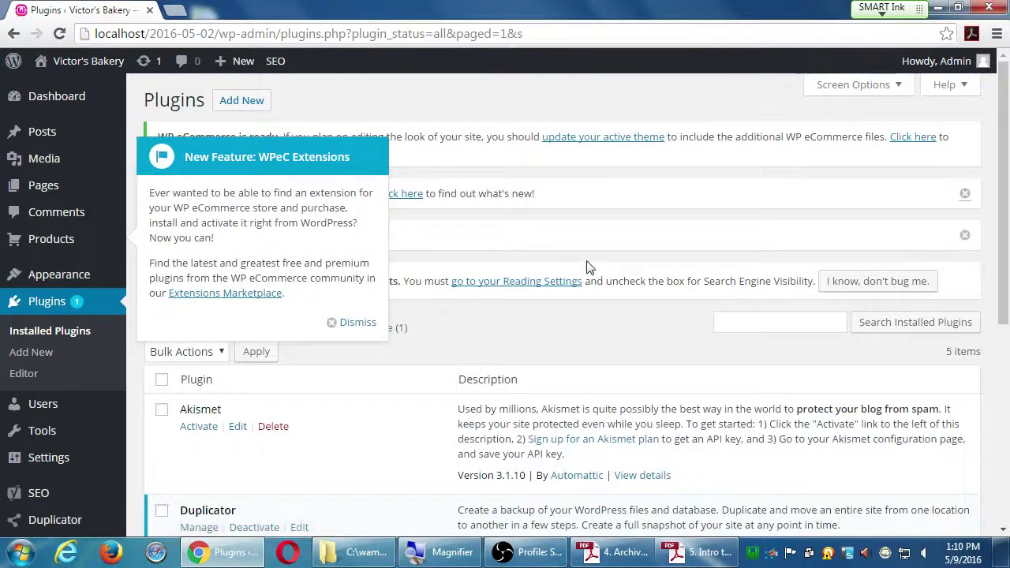
# Step: Dismiss the WPeC Extensions notice and skim the 'Intro to the eCommerce Plugin' handout
pyautogui.click(357, 323)
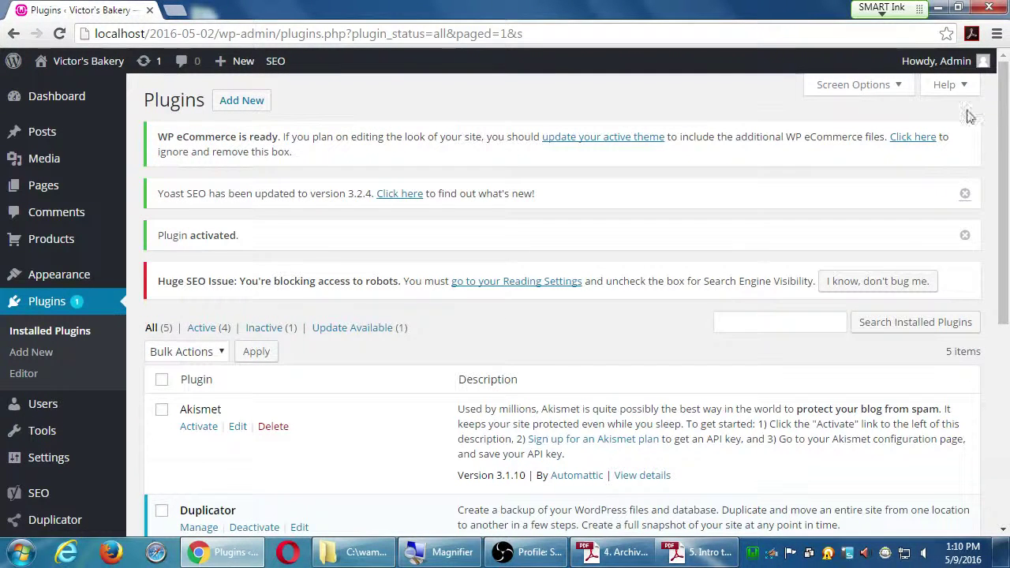
pyautogui.click(692, 557)
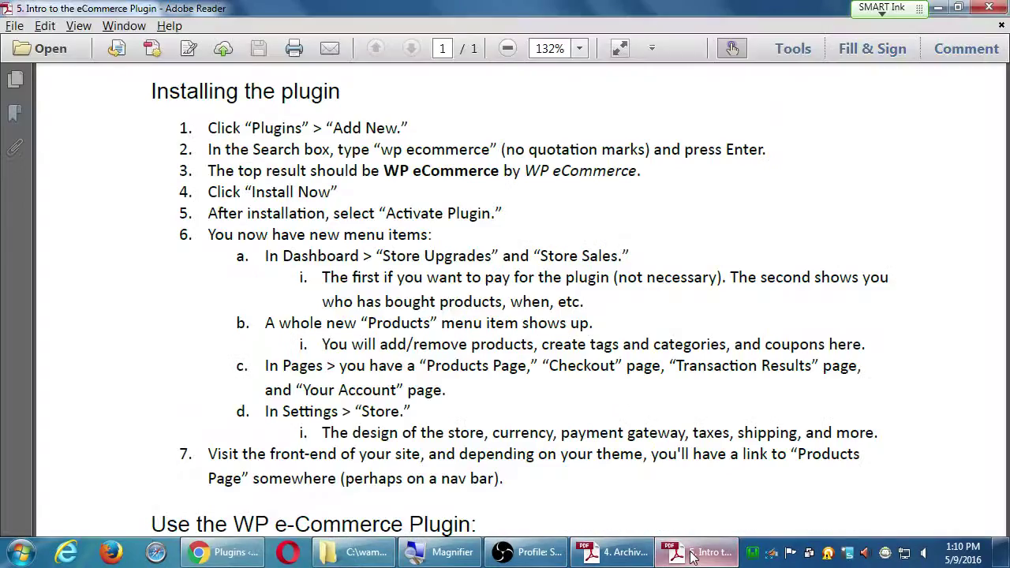
pyautogui.scroll(-8, 738, 377)
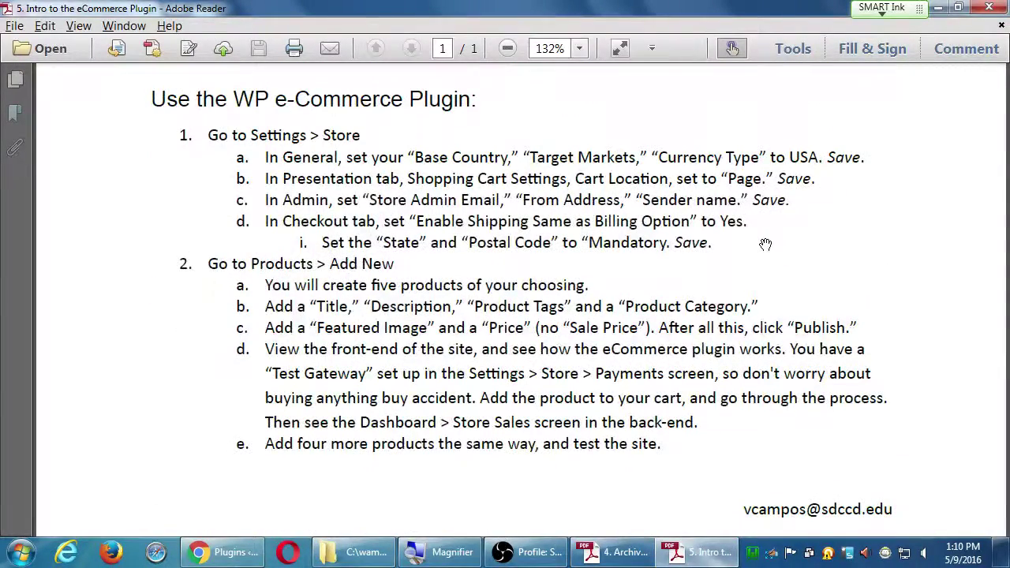
pyautogui.scroll(7, 717, 250)
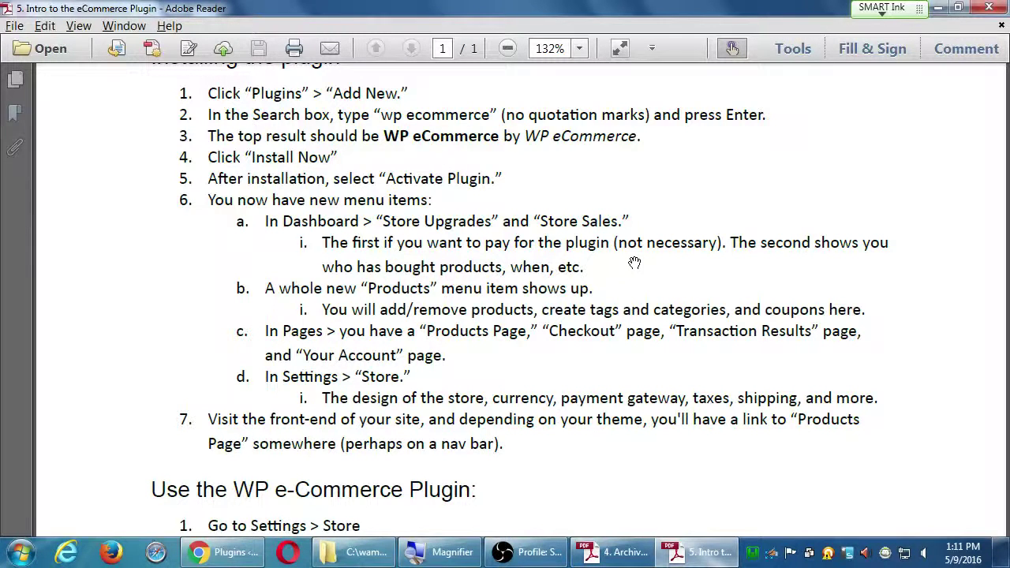
# Step: Return to WordPress and reload the Dashboard so the WP eCommerce News panel appears
pyautogui.click(938, 7)
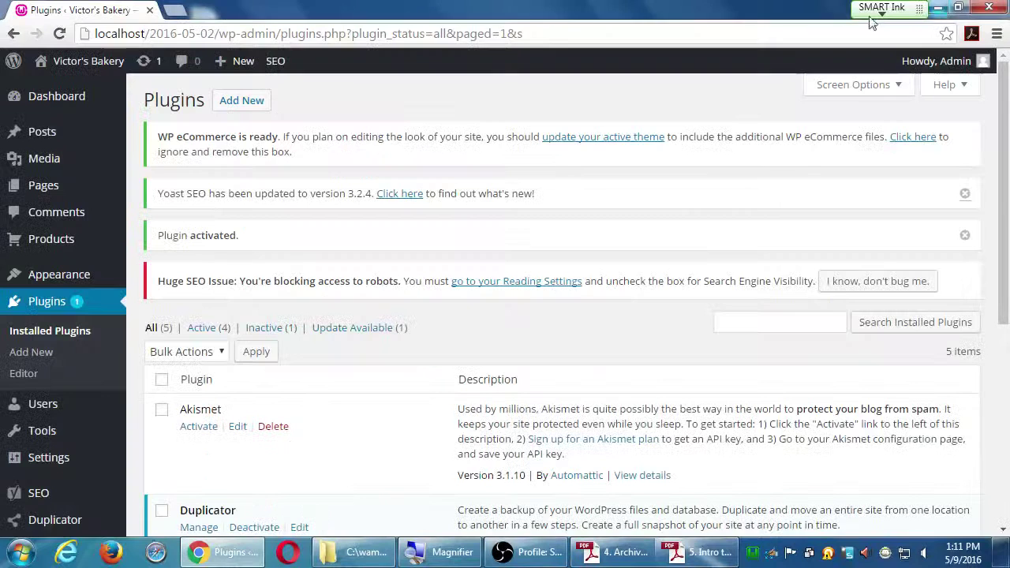
pyautogui.moveTo(79, 104)
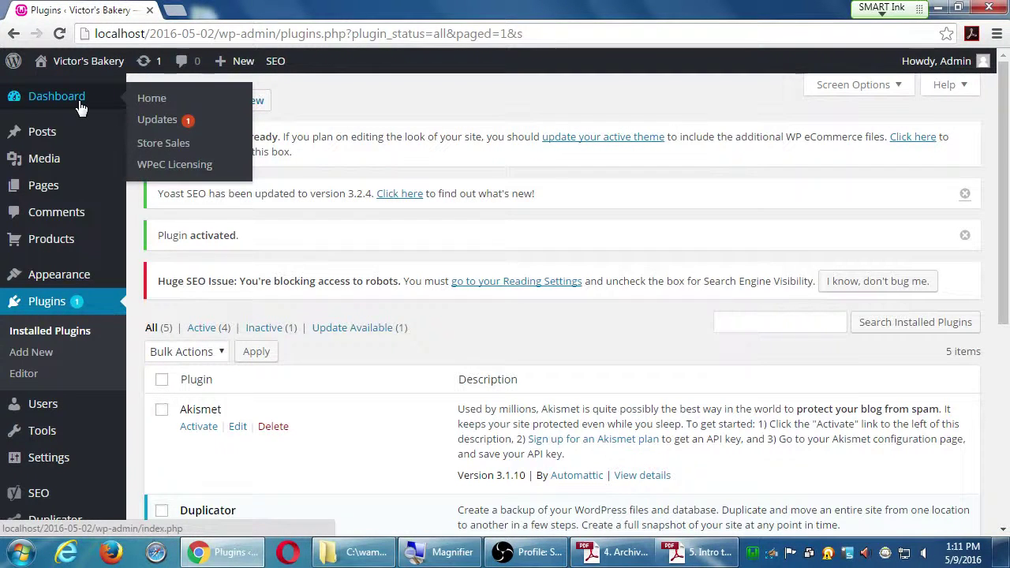
pyautogui.click(79, 104)
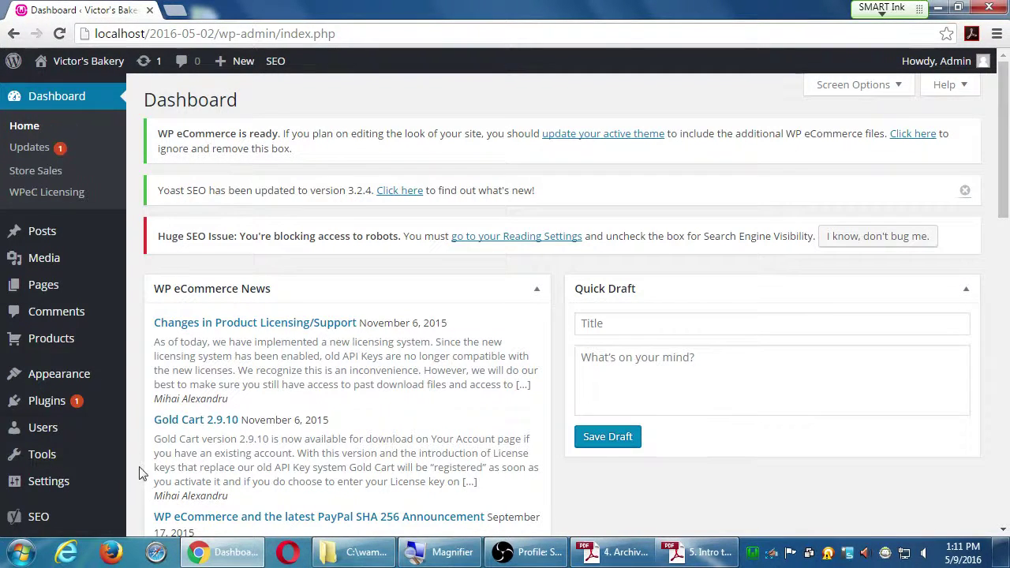
pyautogui.moveTo(89, 350)
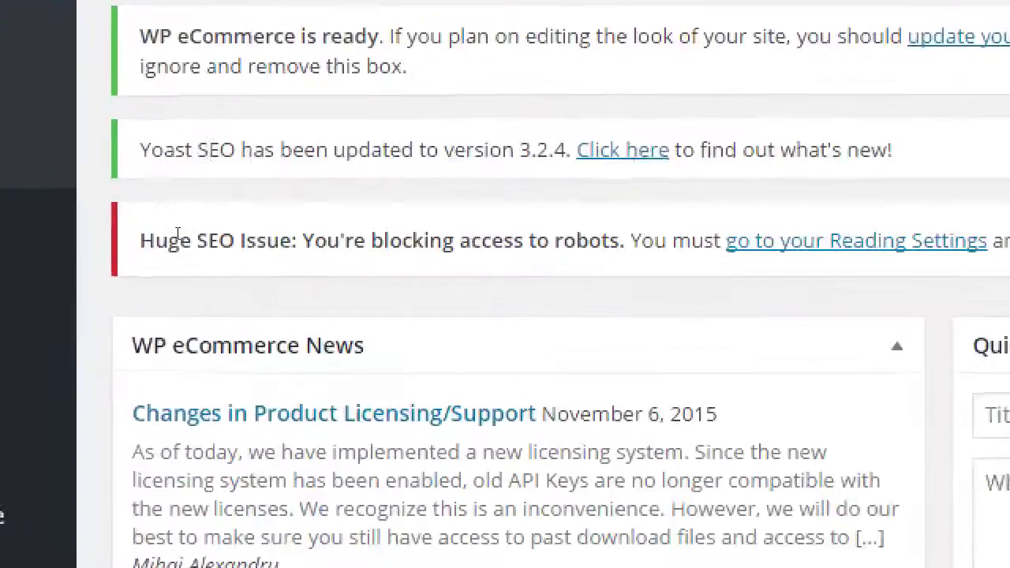
pyautogui.press('F5')
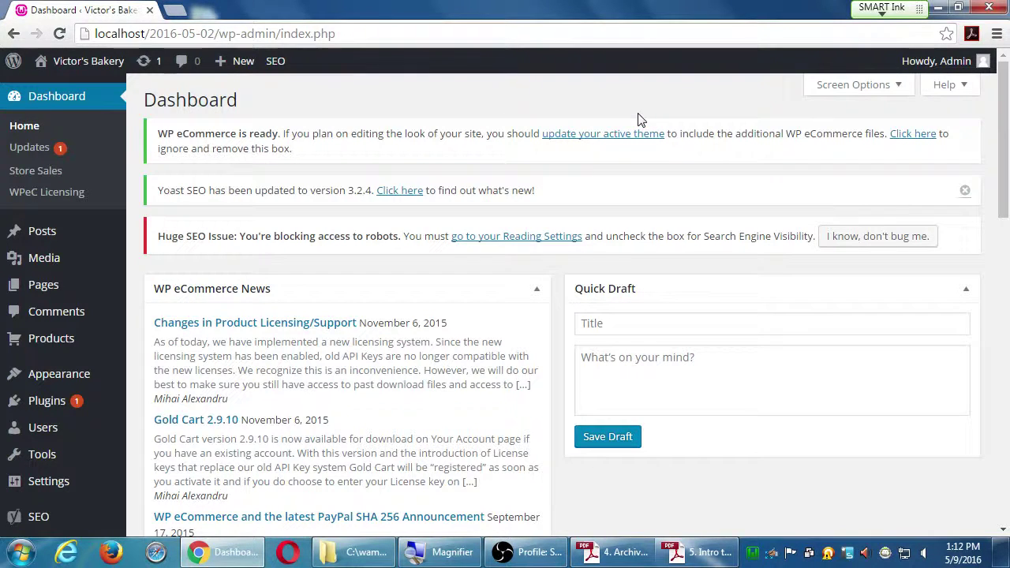
# Step: Drag the Sales Summary box to the top of the right column, above Quick Draft
pyautogui.scroll(-7, 655, 136)
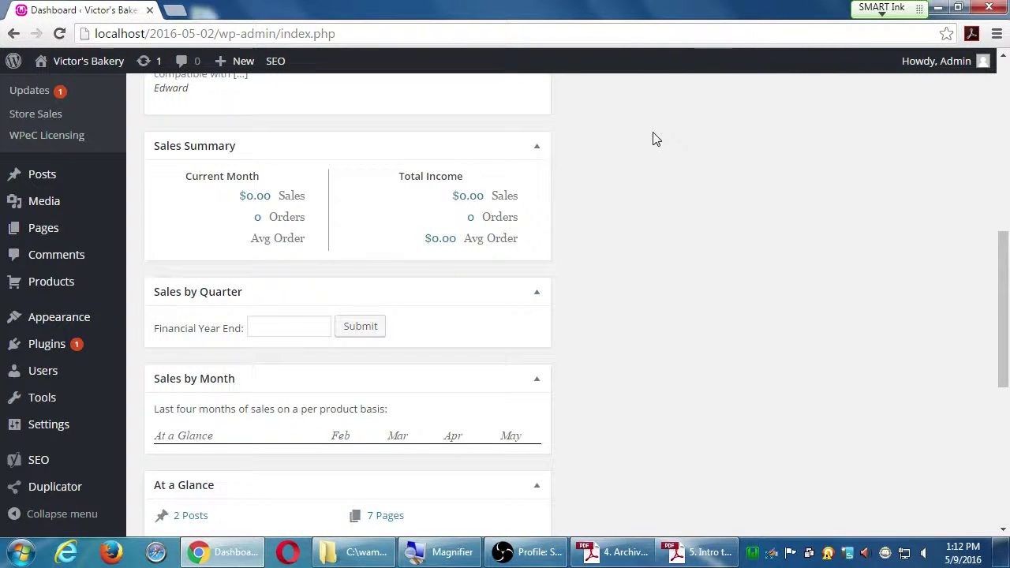
pyautogui.scroll(4, 596, 228)
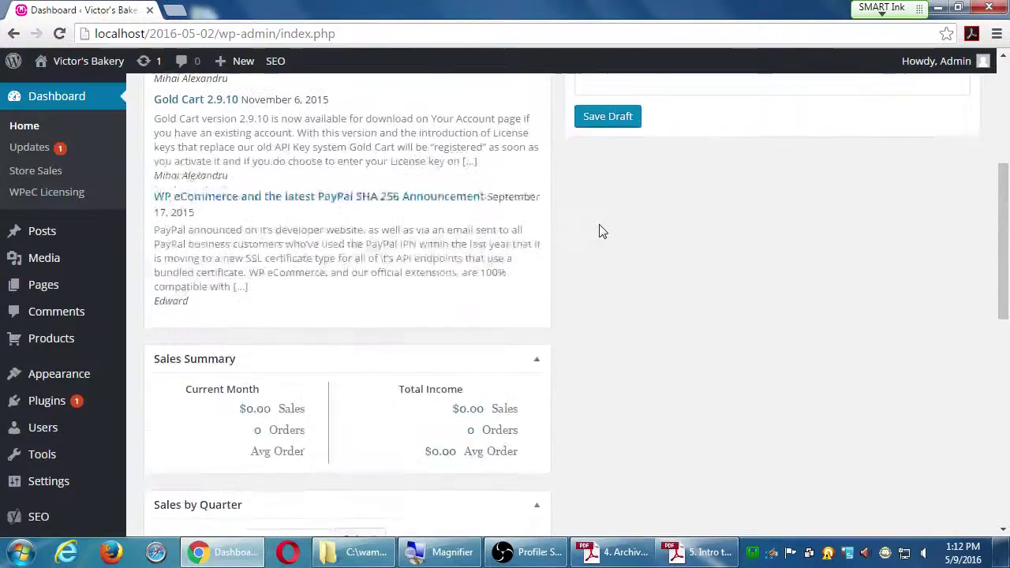
pyautogui.moveTo(208, 444); pyautogui.dragTo(703, 131)
pyautogui.scroll(3, 269, 360)
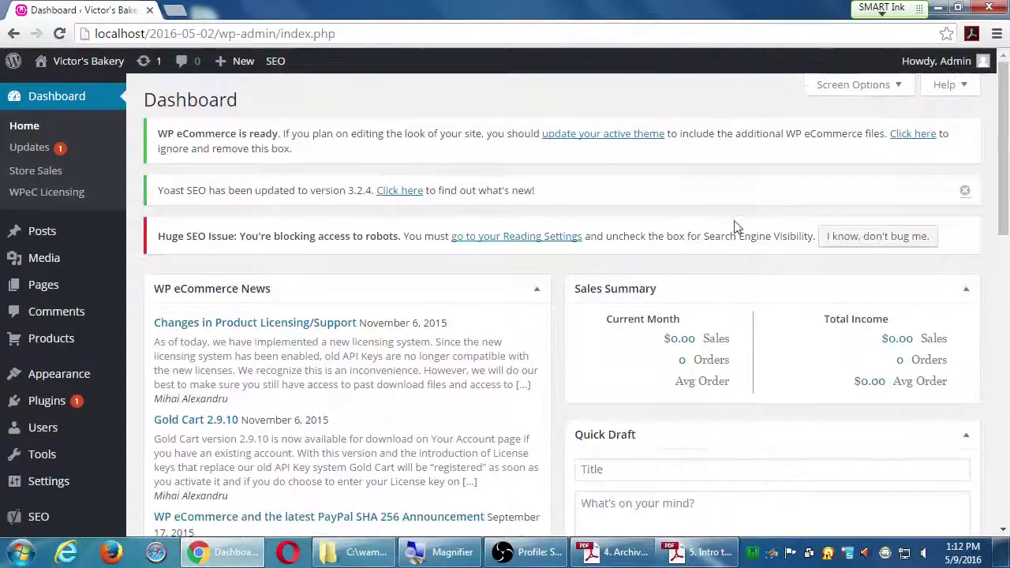
# Step: Hide the WP eCommerce News box via Screen Options
pyautogui.click(886, 87)
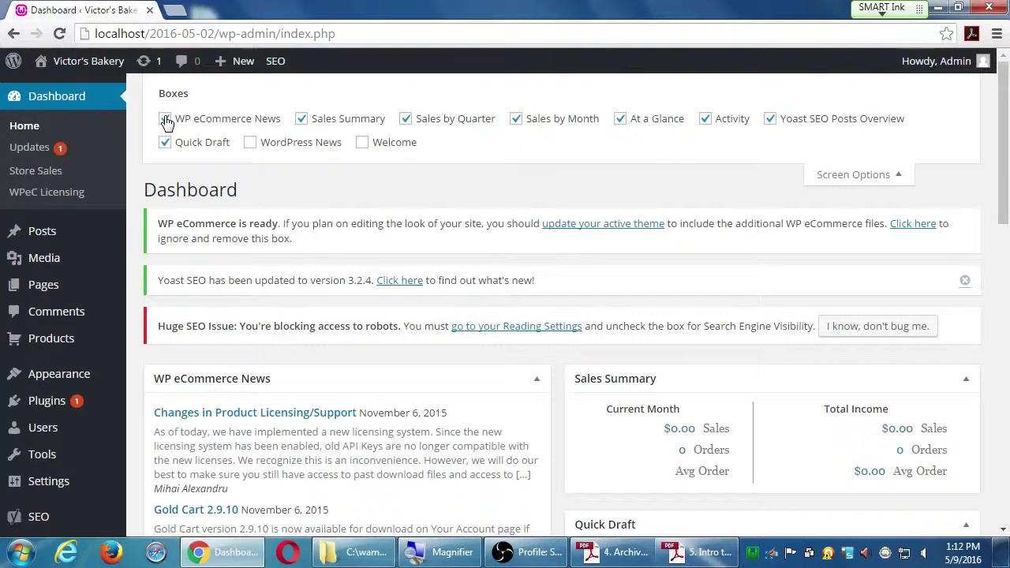
pyautogui.click(165, 120)
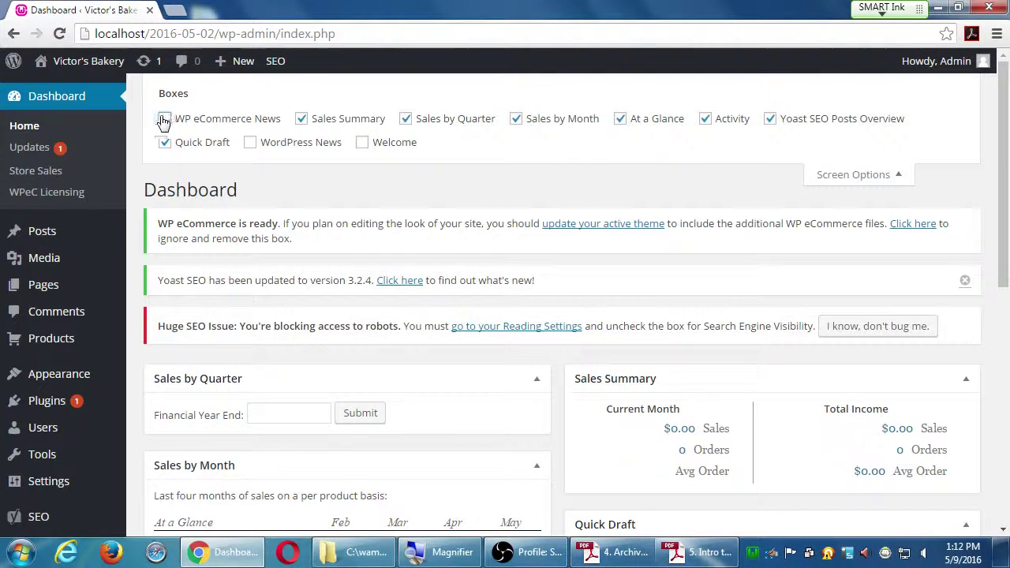
pyautogui.click(884, 175)
pyautogui.click(890, 90)
pyautogui.click(895, 178)
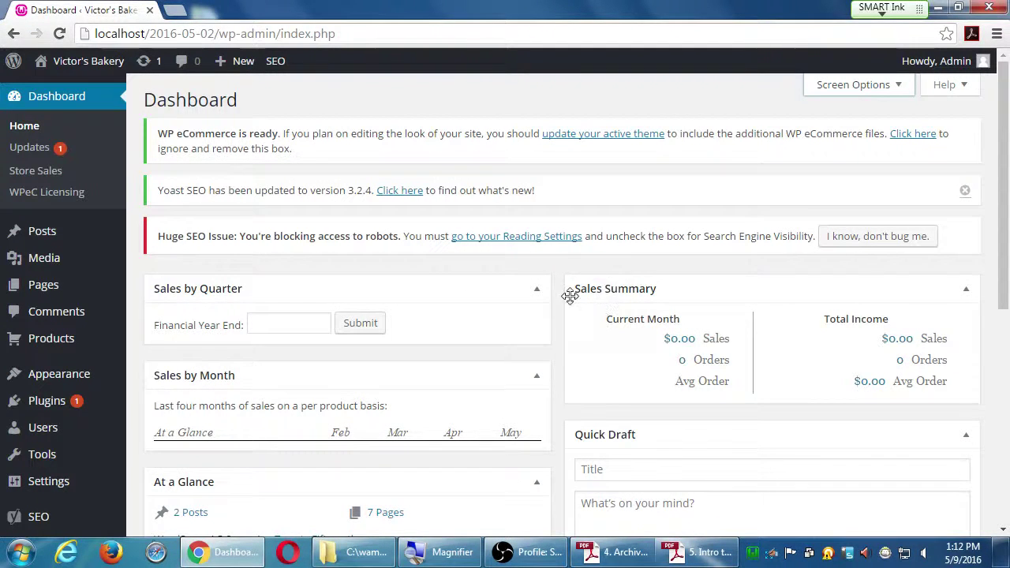
# Step: Move Sales Summary to the left column, and Sales by Month and Sales by Quarter above Quick Draft
pyautogui.moveTo(570, 292); pyautogui.dragTo(223, 286)
pyautogui.scroll(-2, 413, 442)
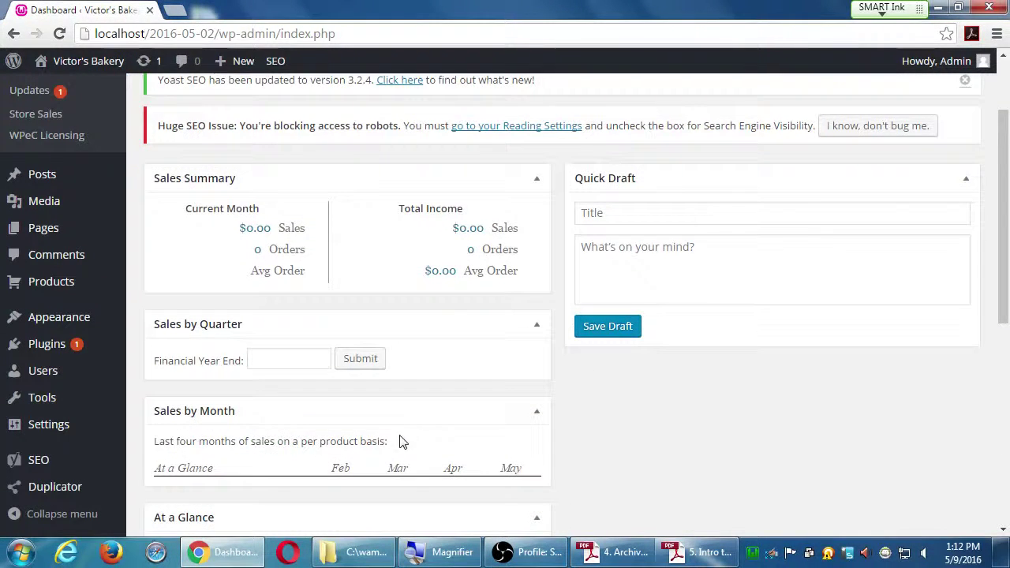
pyautogui.moveTo(403, 413); pyautogui.dragTo(758, 169)
pyautogui.moveTo(478, 323); pyautogui.dragTo(838, 327)
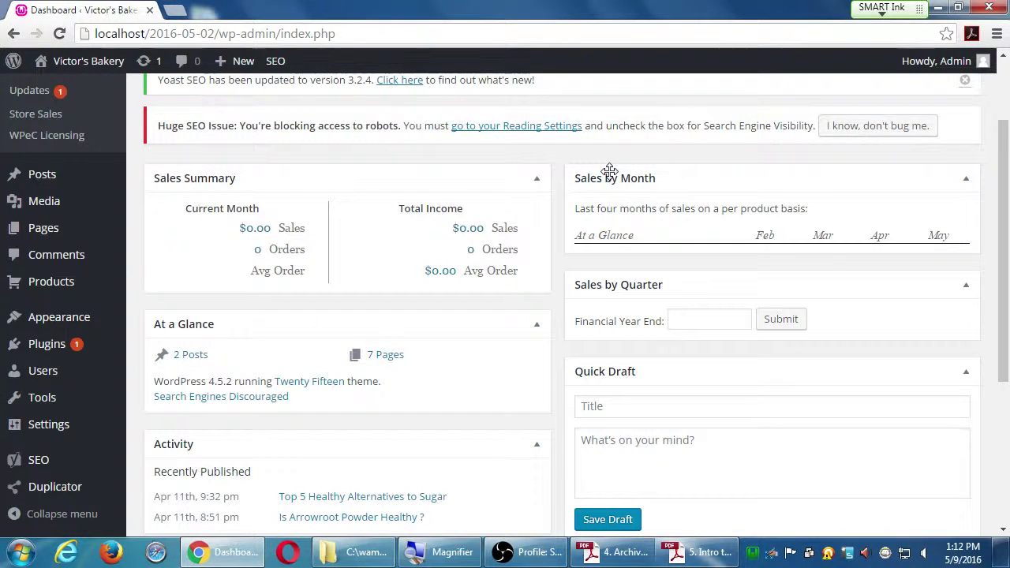
pyautogui.scroll(2, 600, 198)
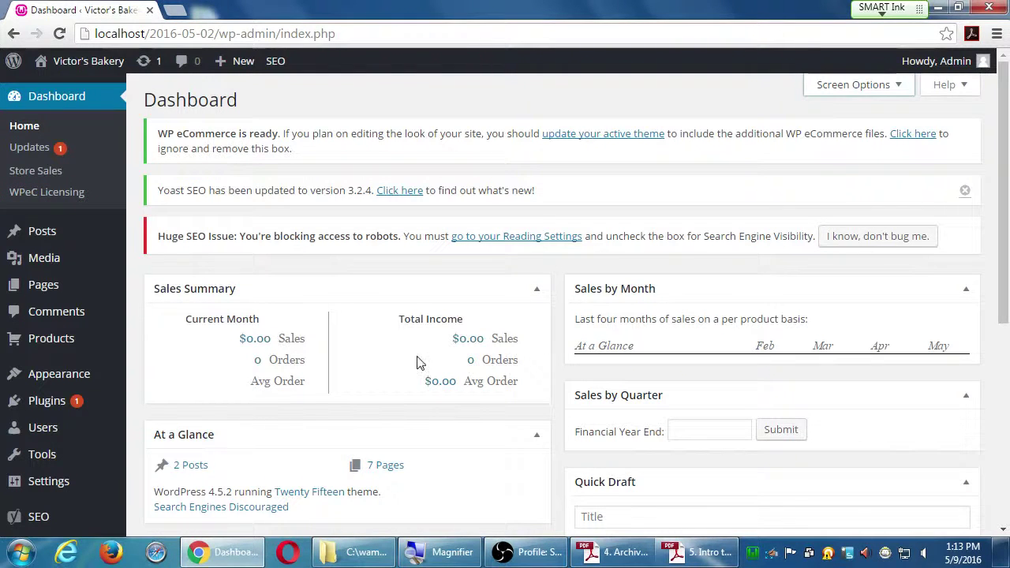
# Step: View the empty Store Sales log and the WPeC Licensing page, then bring up the plugin notes
pyautogui.click(51, 174)
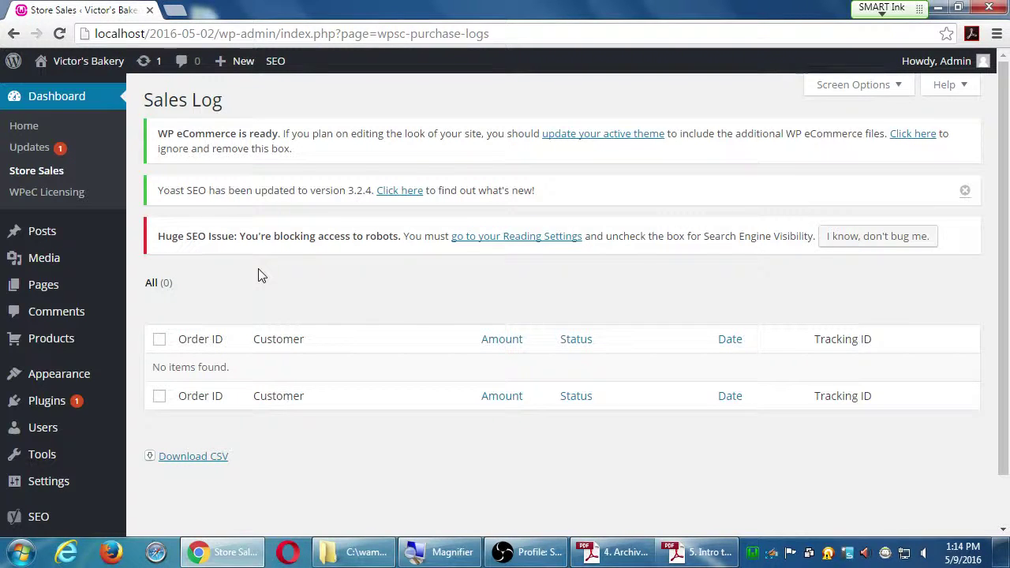
pyautogui.click(50, 197)
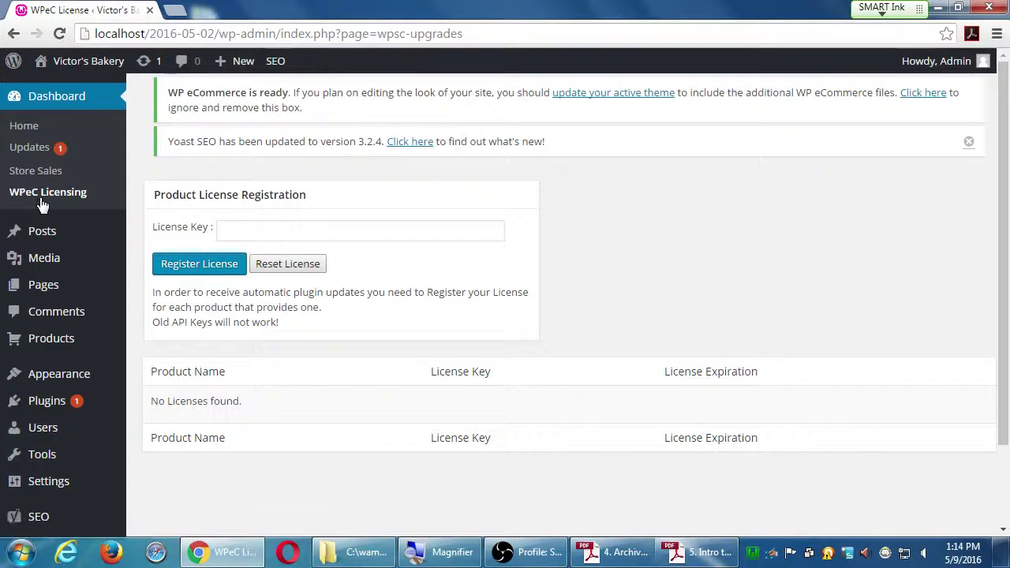
pyautogui.click(699, 553)
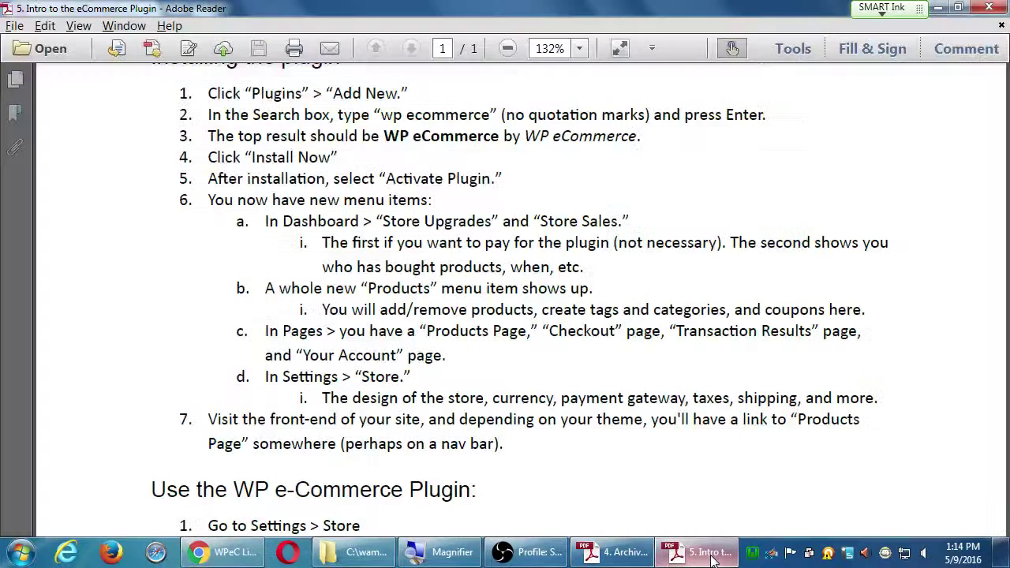
# Step: Minimize Adobe Reader to return to the WPeC Licensing page
pyautogui.click(938, 8)
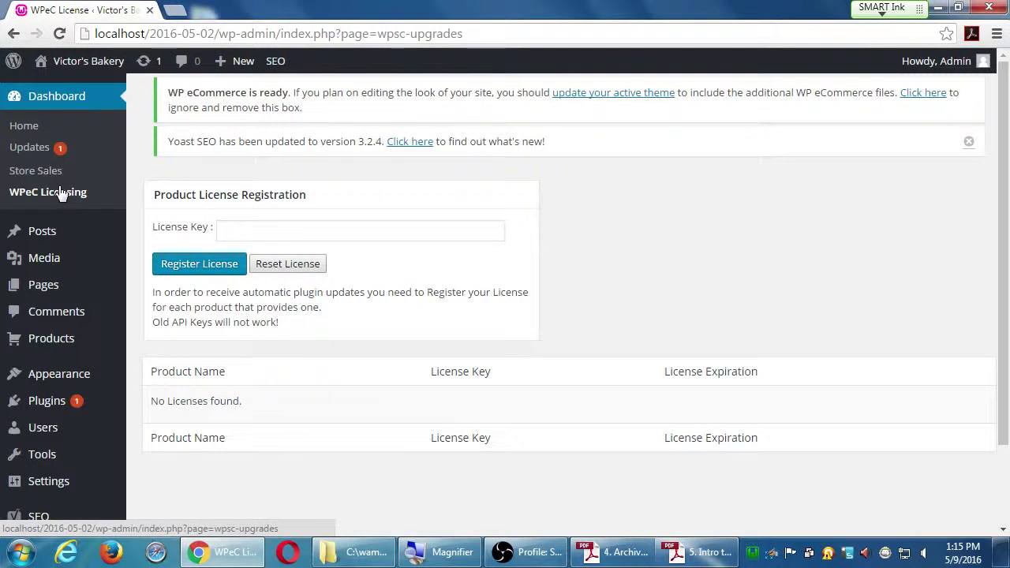
# Step: Open the store's Products list, which reads 'No products found'
pyautogui.moveTo(41, 345)
pyautogui.click(41, 341)
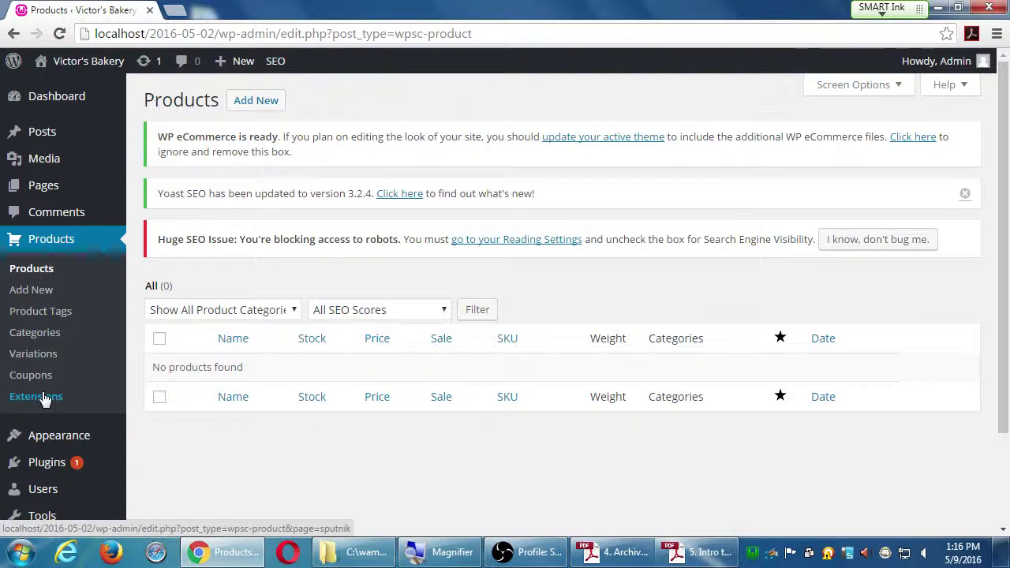
pyautogui.click(43, 399)
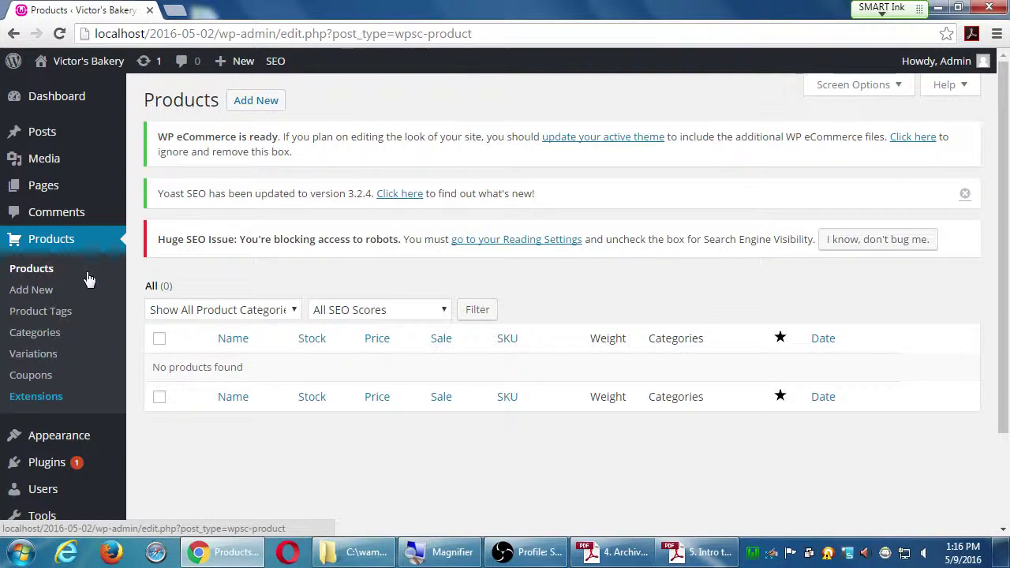
# Step: Check the Pages list for the new store pages
pyautogui.moveTo(45, 192)
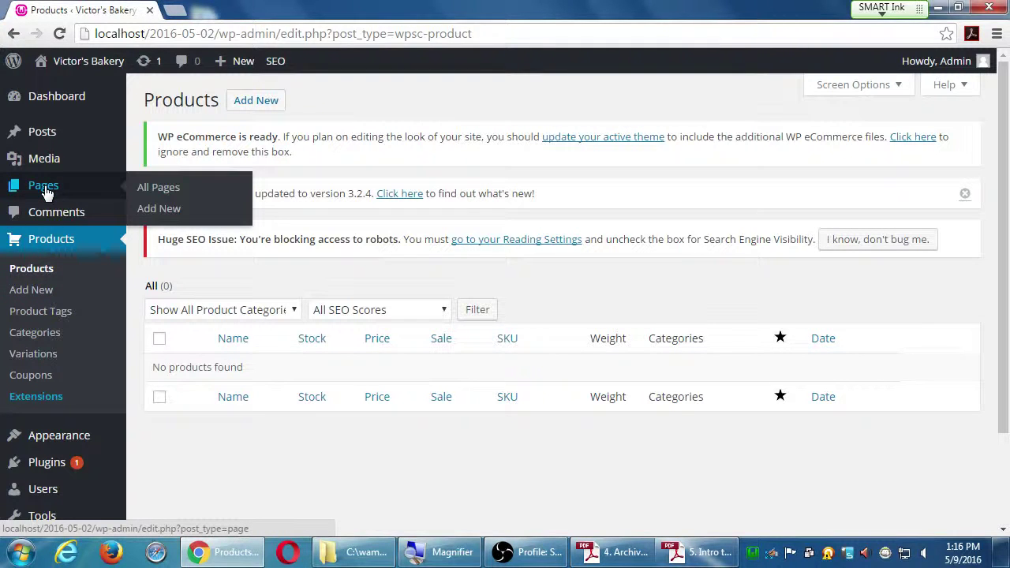
pyautogui.click(45, 190)
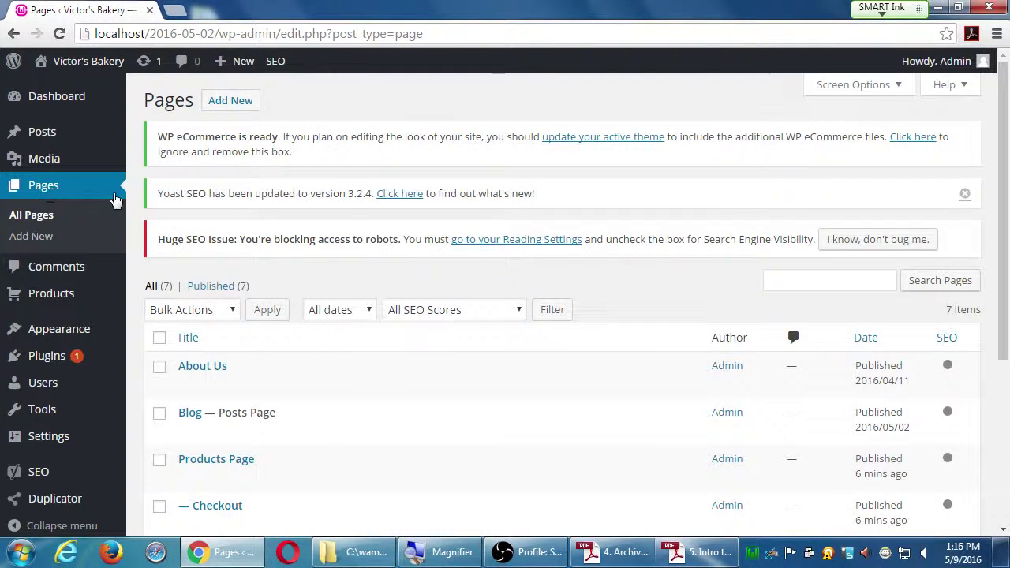
pyautogui.scroll(-3, 194, 274)
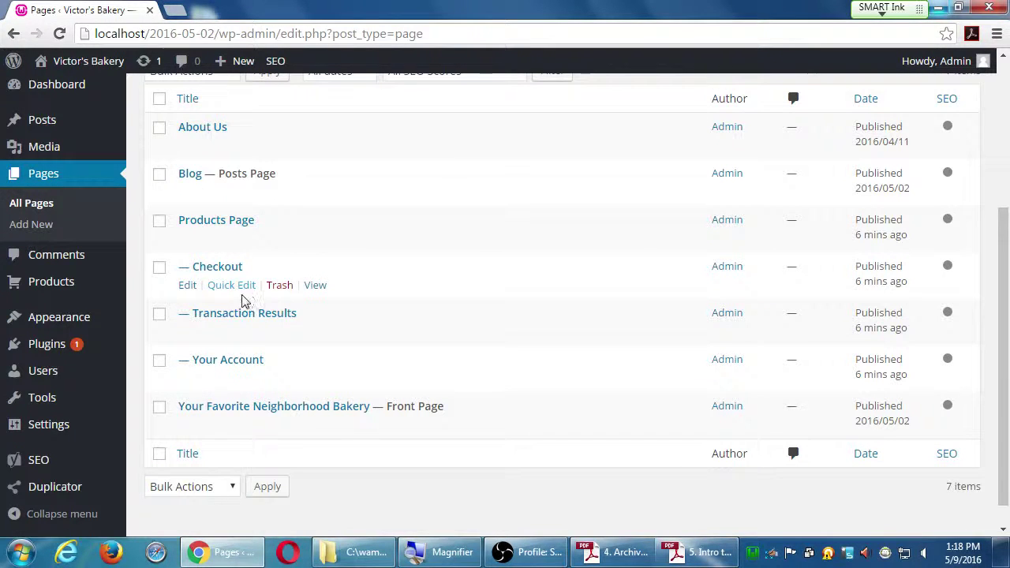
pyautogui.scroll(1, 185, 315)
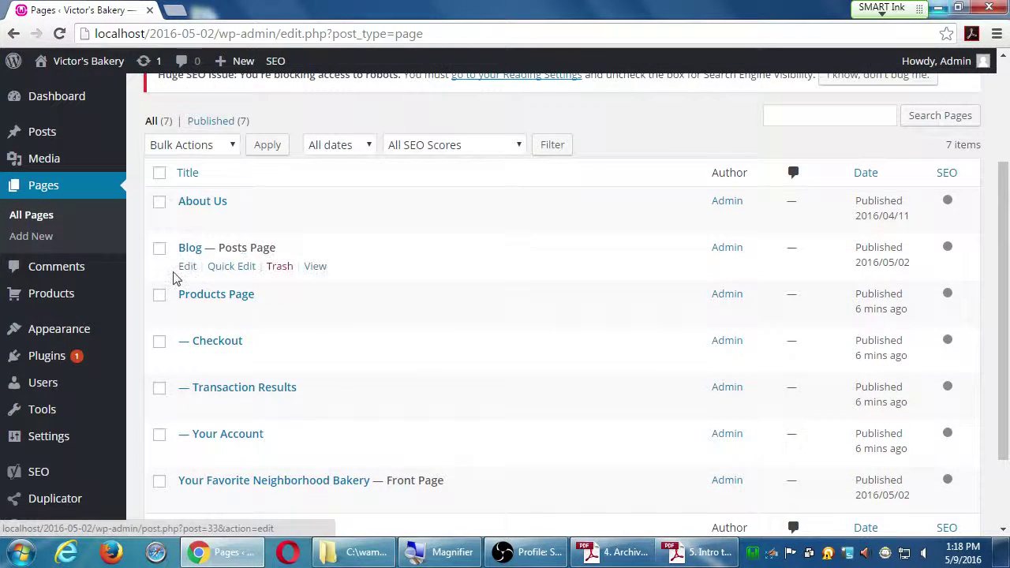
pyautogui.scroll(-2, 93, 284)
# Step: Open Settings > Store, then switch to the plugin handout in Adobe Reader
pyautogui.moveTo(92, 284)
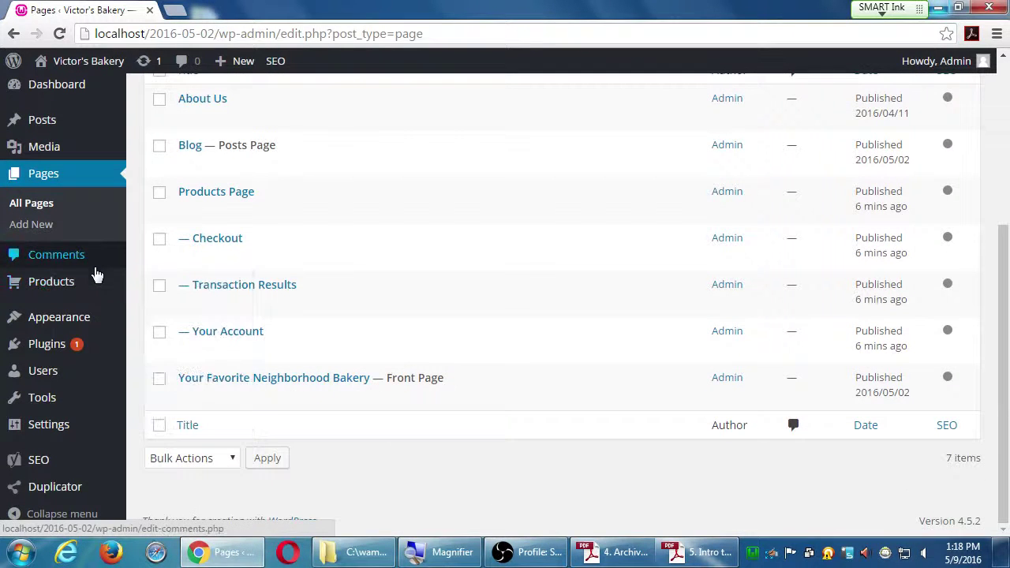
pyautogui.moveTo(85, 439)
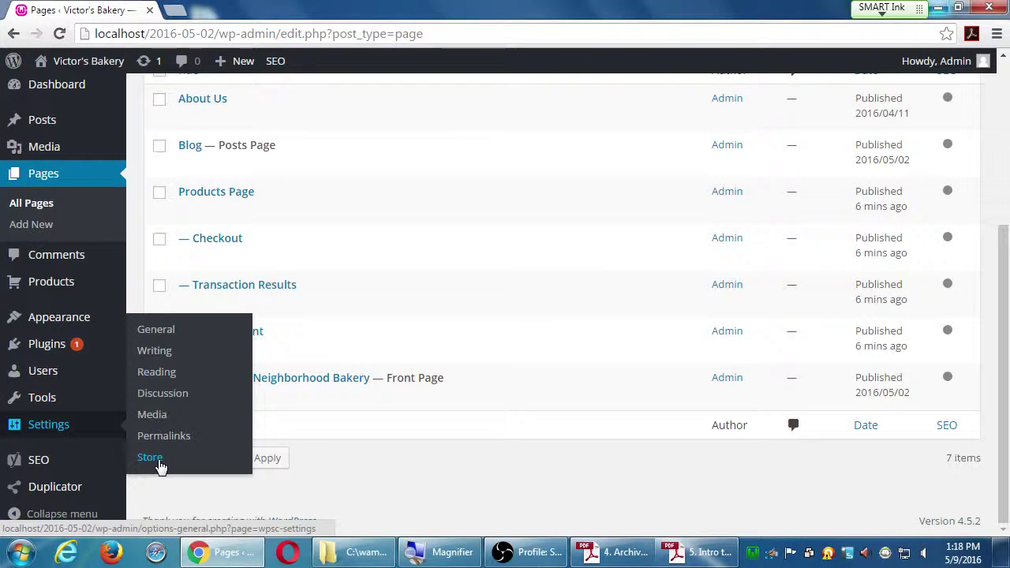
pyautogui.click(161, 466)
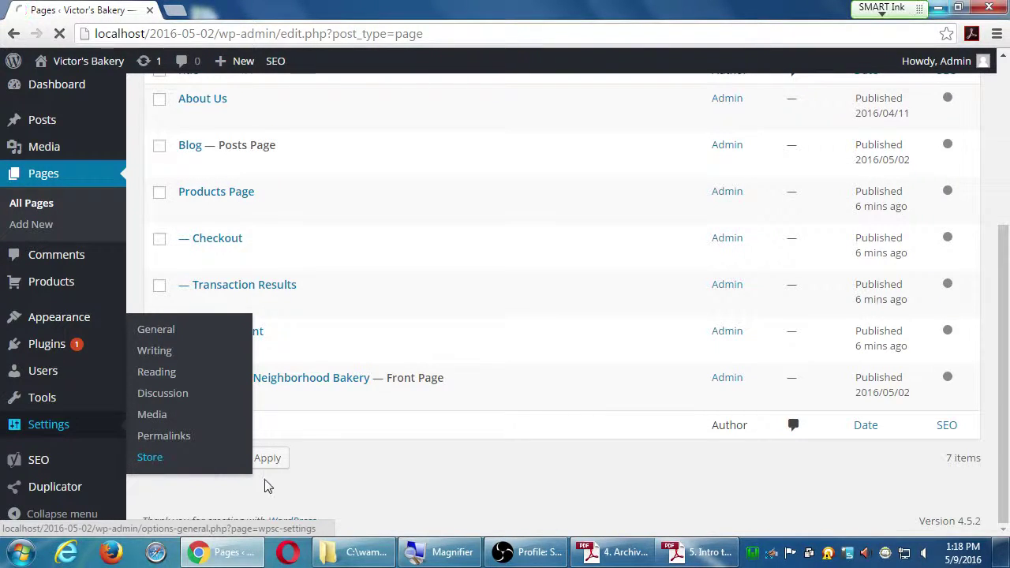
pyautogui.hotkey('alt', 'Tab')
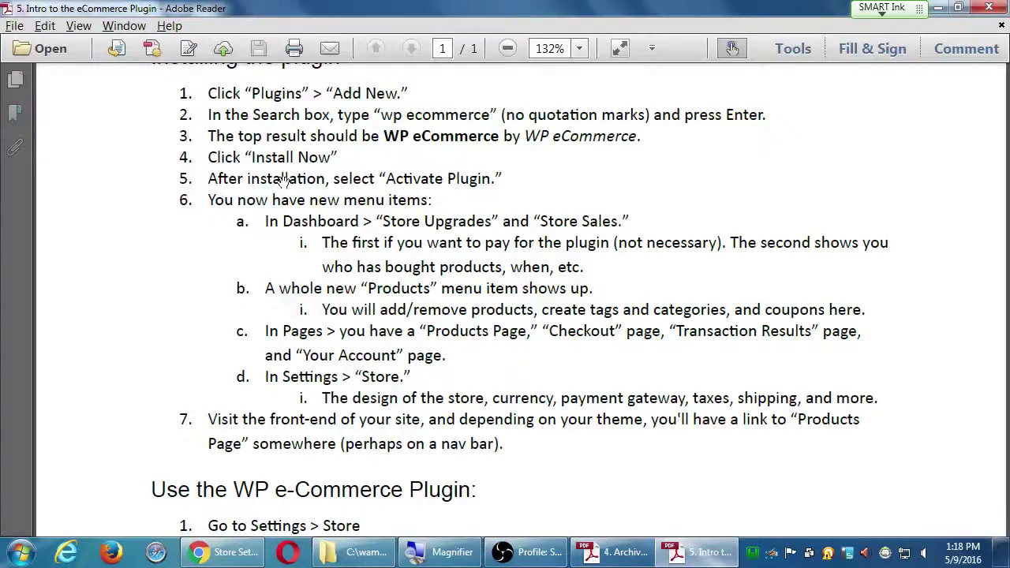
# Step: Read the 'Use the WP e-Commerce Plugin' steps, then minimize Adobe Reader to return to Store Settings
pyautogui.moveTo(320, 237); pyautogui.dragTo(323, 179)
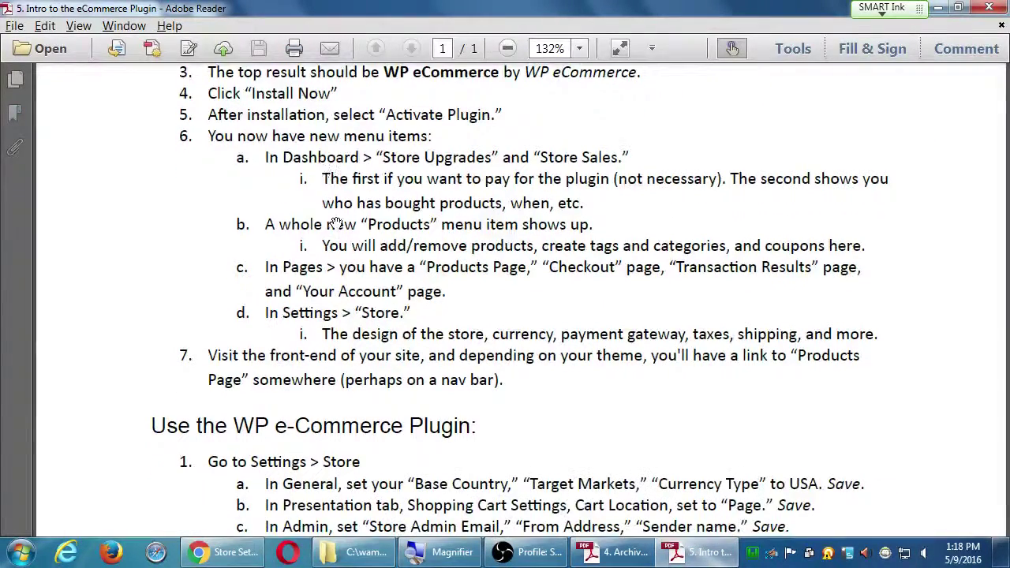
pyautogui.scroll(-3, 410, 217)
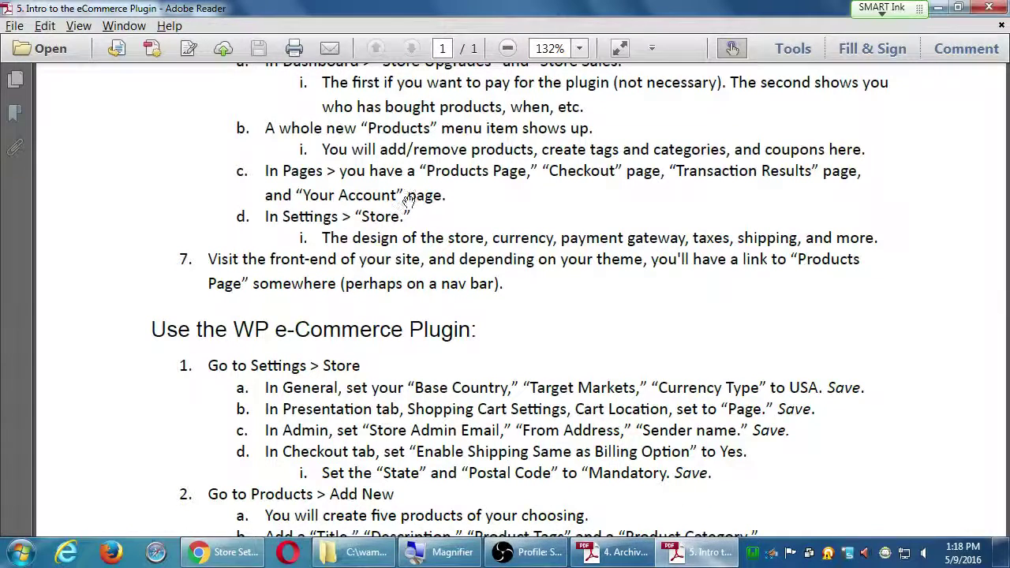
pyautogui.click(939, 7)
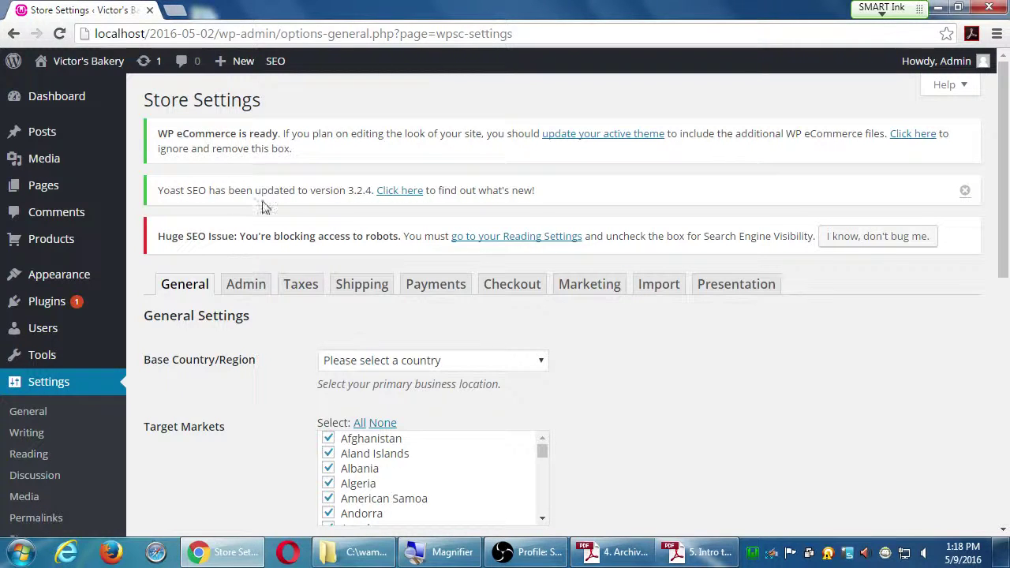
# Step: Open the bakery's public site in a background tab from the admin bar's Visit Site link
pyautogui.scroll(-2, 237, 244)
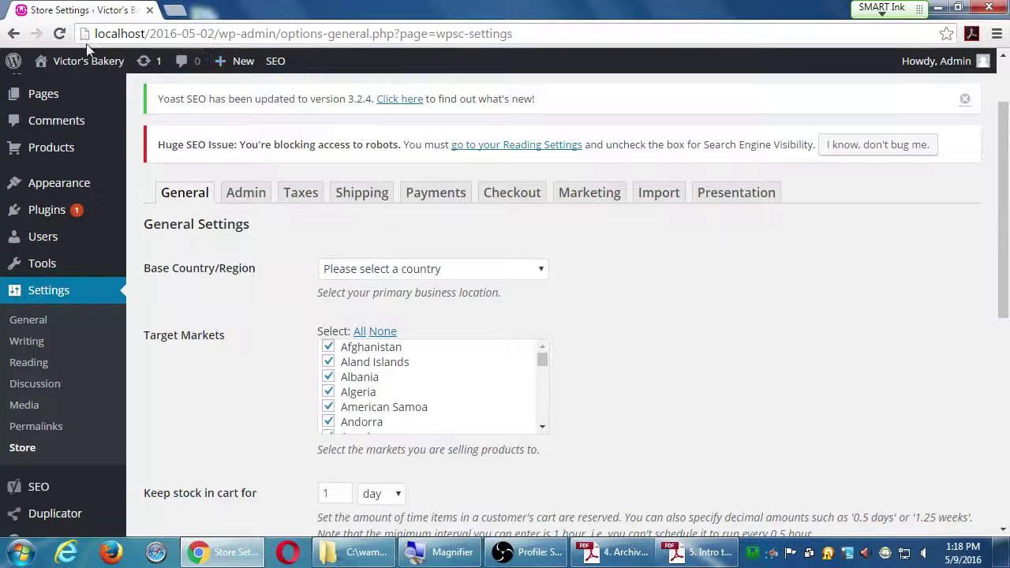
pyautogui.middleClick(96, 74)
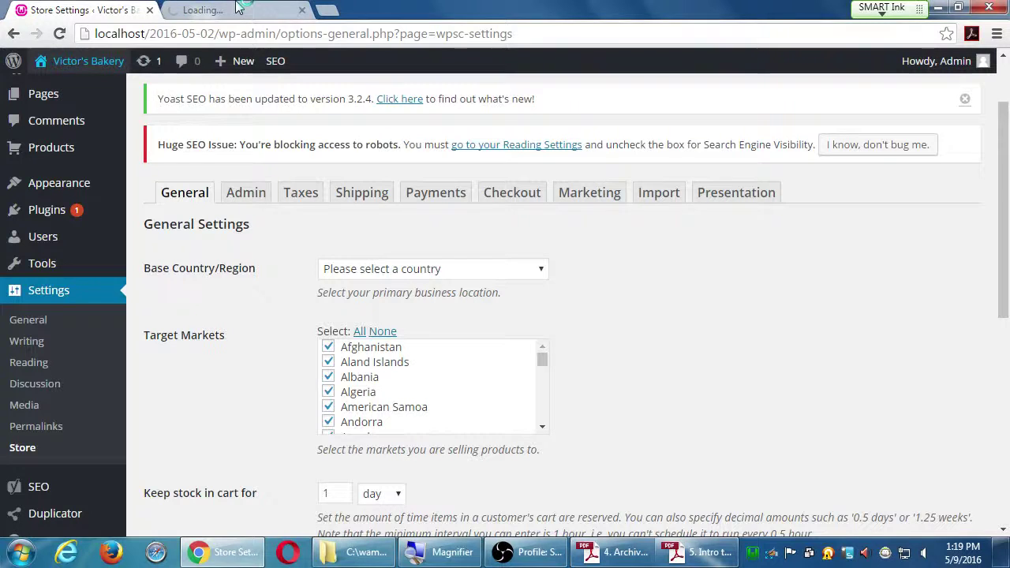
# Step: View the bakery site's home page in the new tab, then close that tab
pyautogui.click(239, 6)
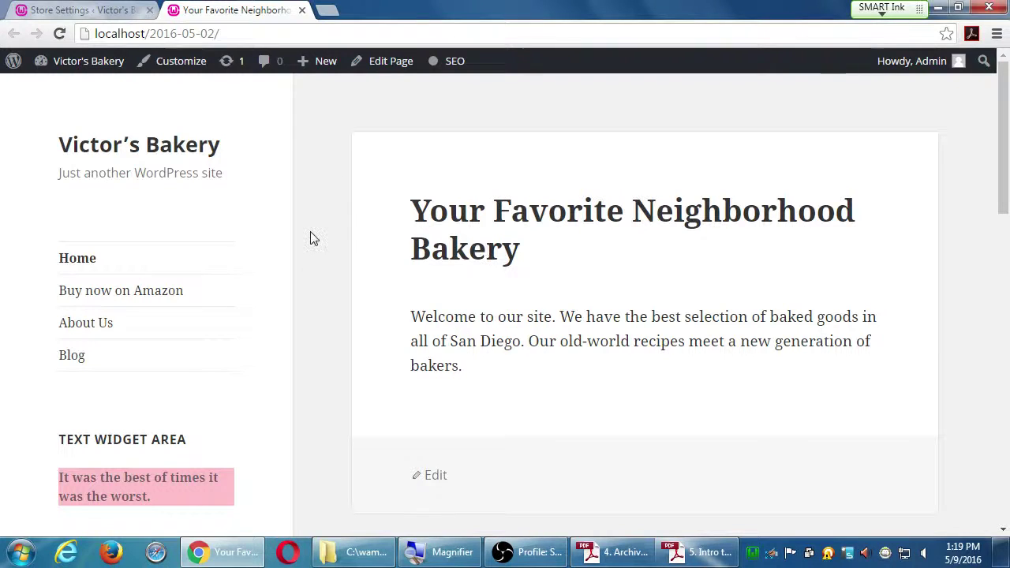
pyautogui.click(301, 10)
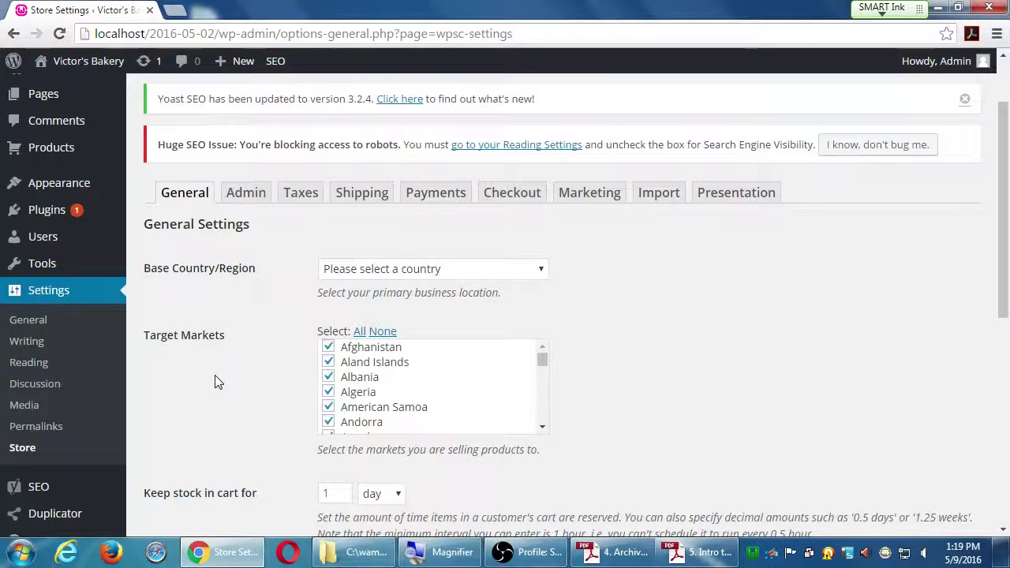
# Step: Open the Appearance > Menus editor showing Main Menu
pyautogui.moveTo(93, 186)
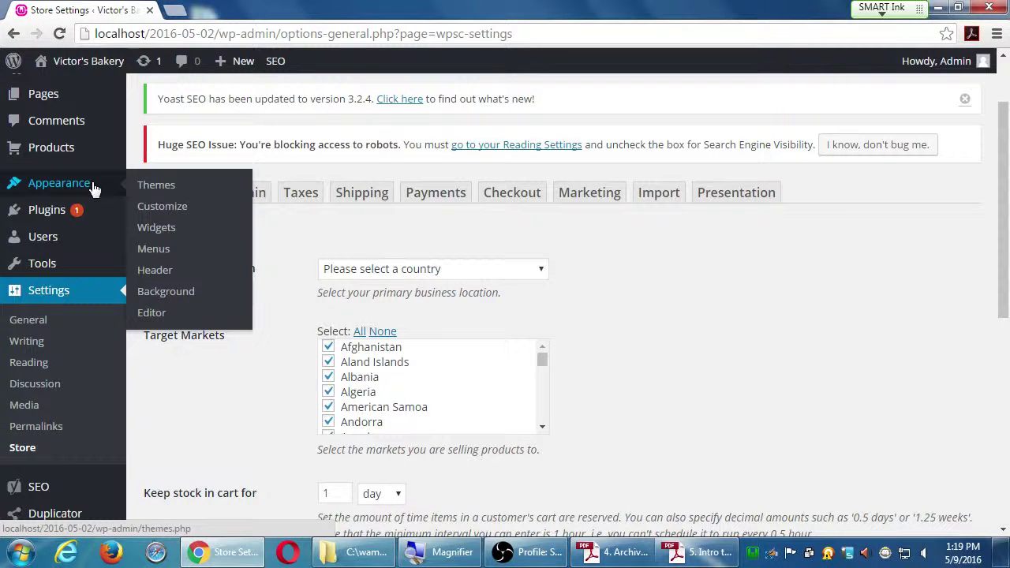
pyautogui.click(154, 252)
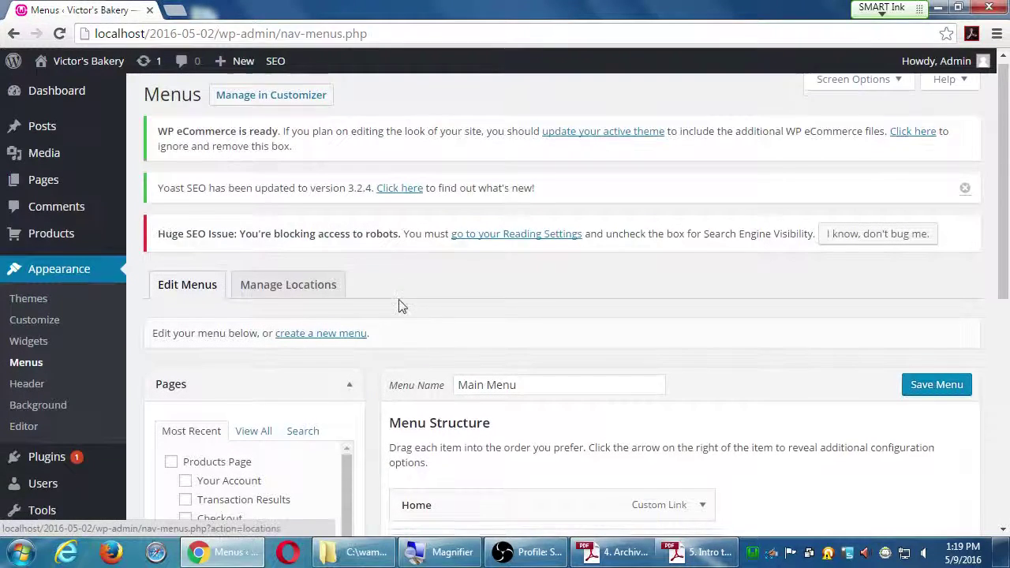
pyautogui.scroll(-2, 399, 307)
pyautogui.scroll(-1, 387, 306)
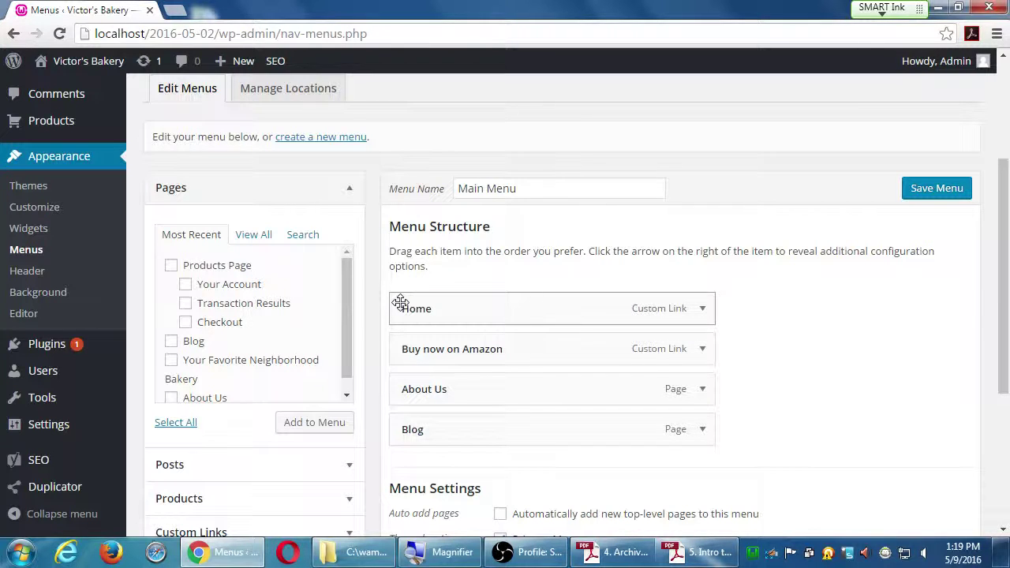
# Step: Tick Checkout, Your Account, Transaction Results and Products Page and add them to Main Menu
pyautogui.click(186, 324)
pyautogui.click(185, 284)
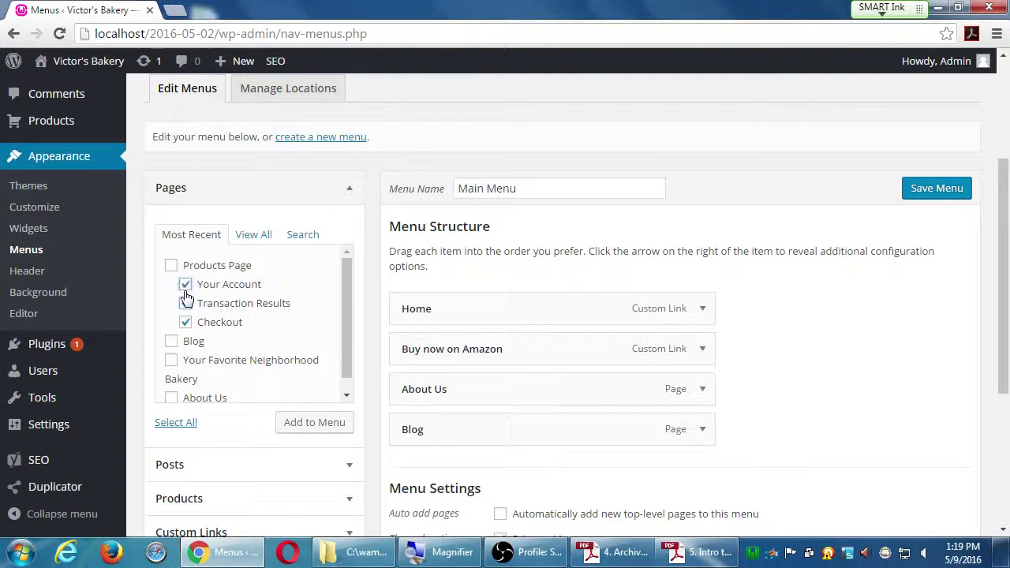
pyautogui.click(184, 303)
pyautogui.click(171, 266)
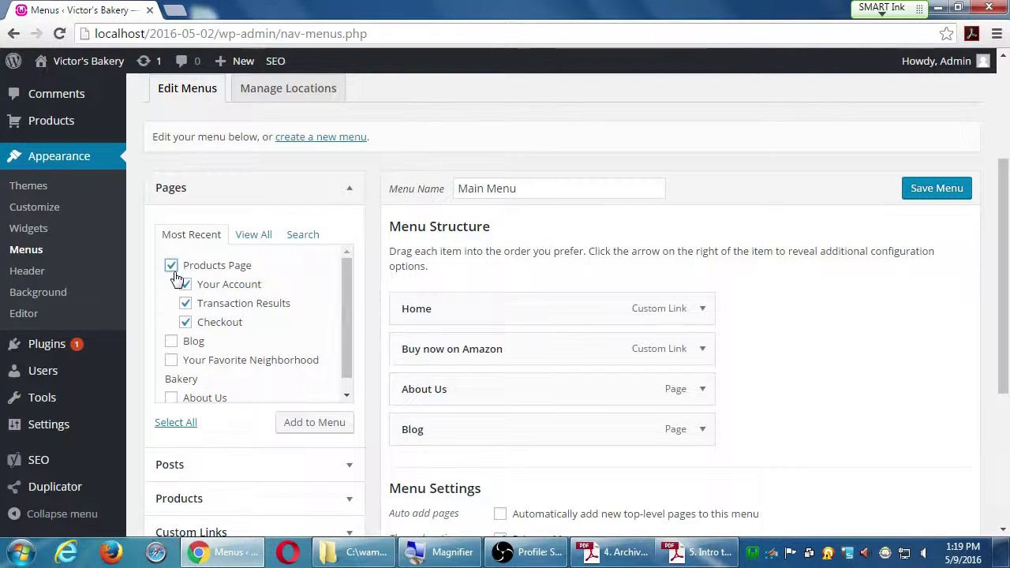
pyautogui.click(300, 423)
# Step: Nest Your Account, Transaction Results and Checkout as sub items beneath Products Page
pyautogui.scroll(-1, 884, 458)
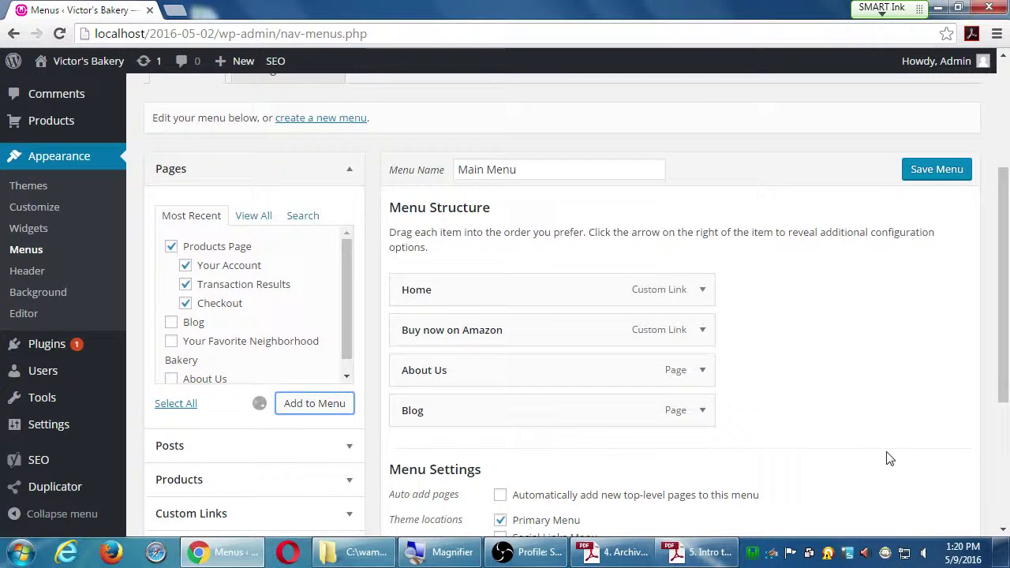
pyautogui.scroll(-3, 886, 458)
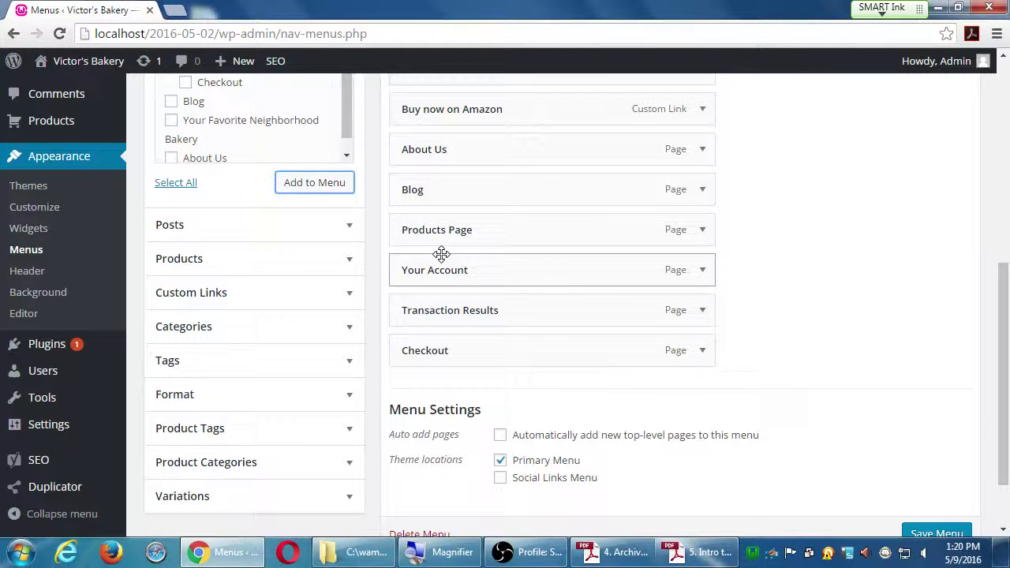
pyautogui.moveTo(442, 252)
pyautogui.mouseDown()
pyautogui.moveTo(417, 266)
pyautogui.moveTo(435, 271)
pyautogui.mouseUp()
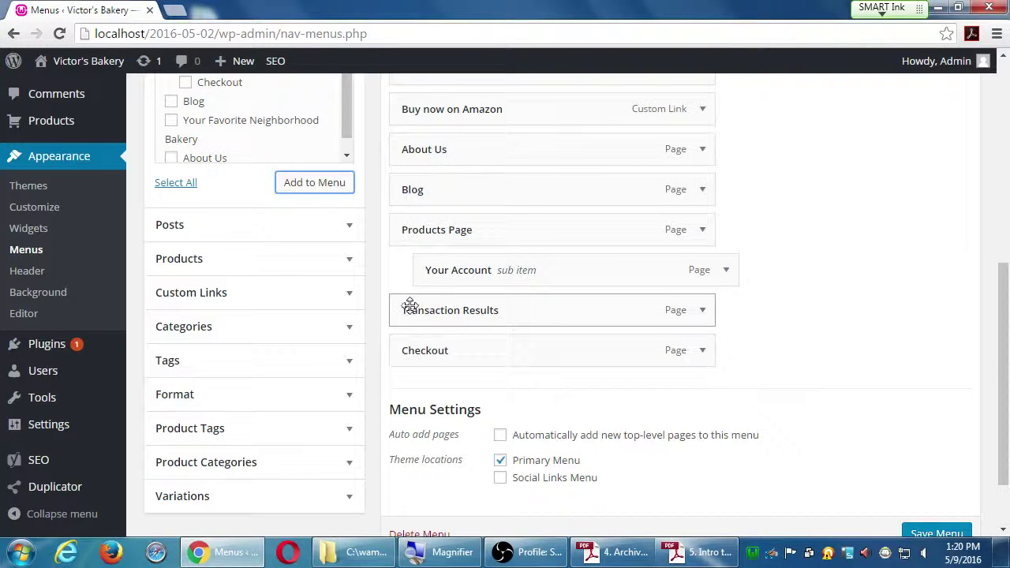
pyautogui.moveTo(408, 302); pyautogui.dragTo(479, 300)
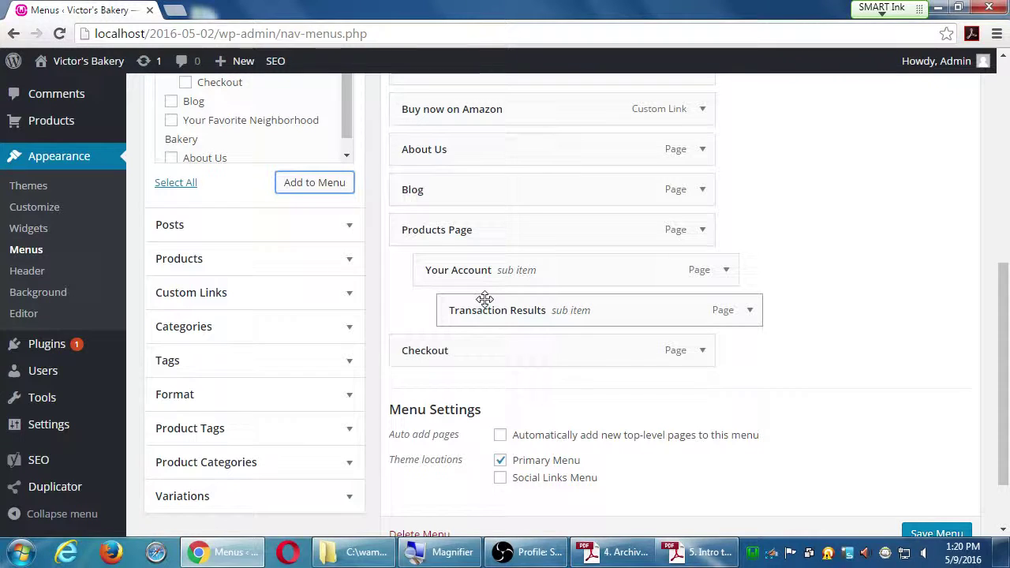
pyautogui.moveTo(484, 298); pyautogui.dragTo(439, 372)
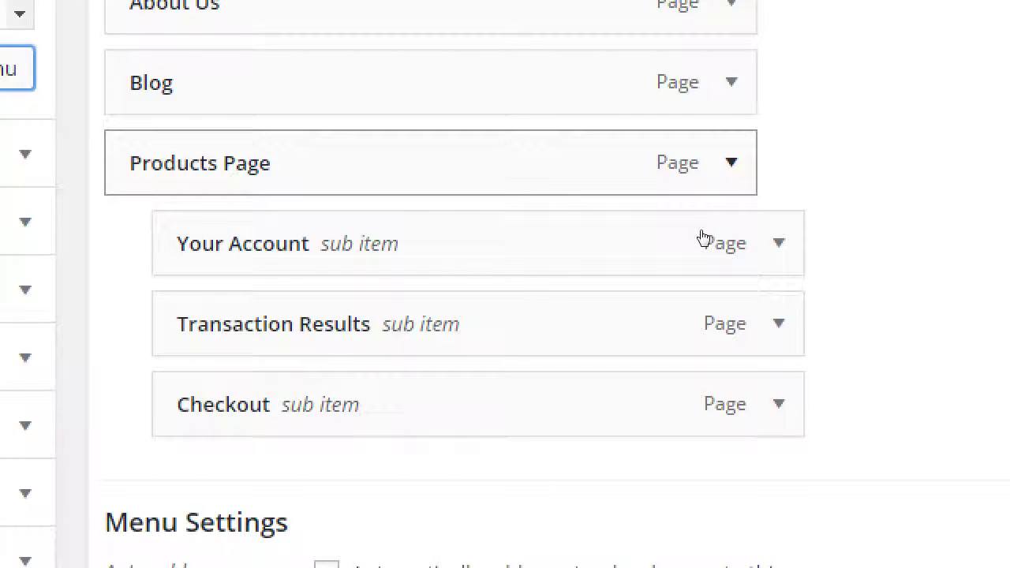
pyautogui.press('Return')
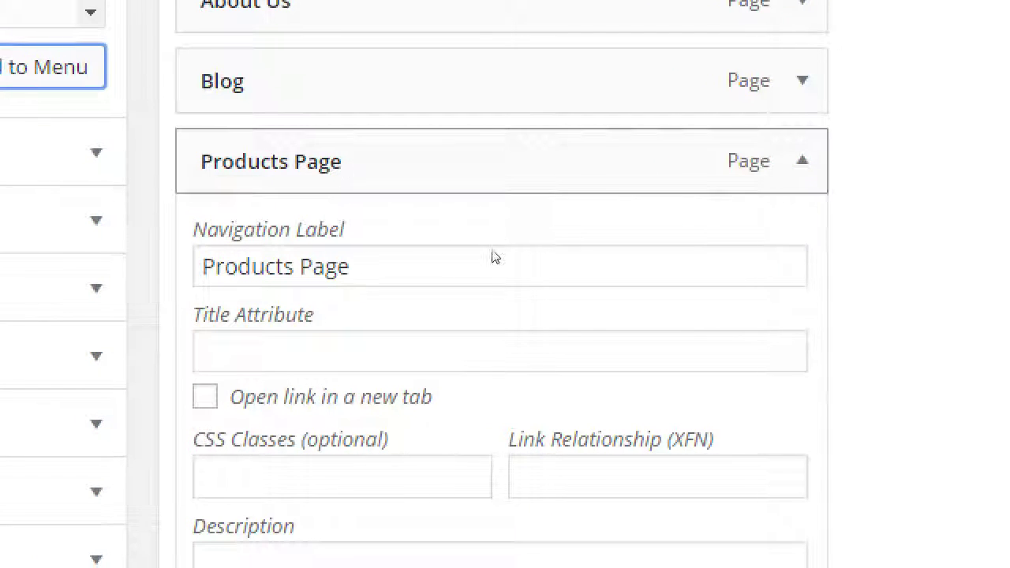
# Step: Replace the Products Page item's Navigation Label with 'The Shop'
pyautogui.tripleClick(483, 286)
pyautogui.write('The S')
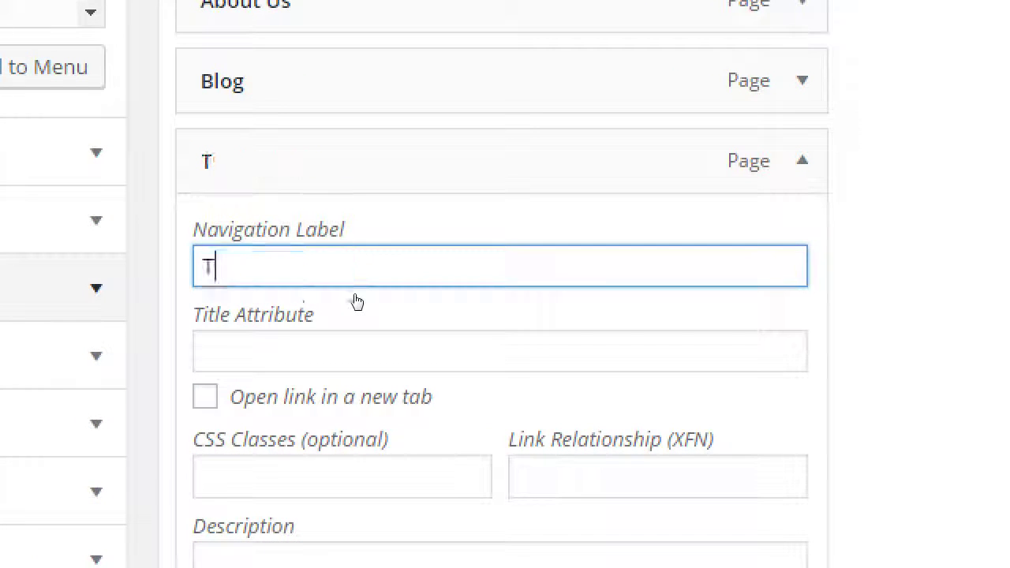
pyautogui.write('hop')
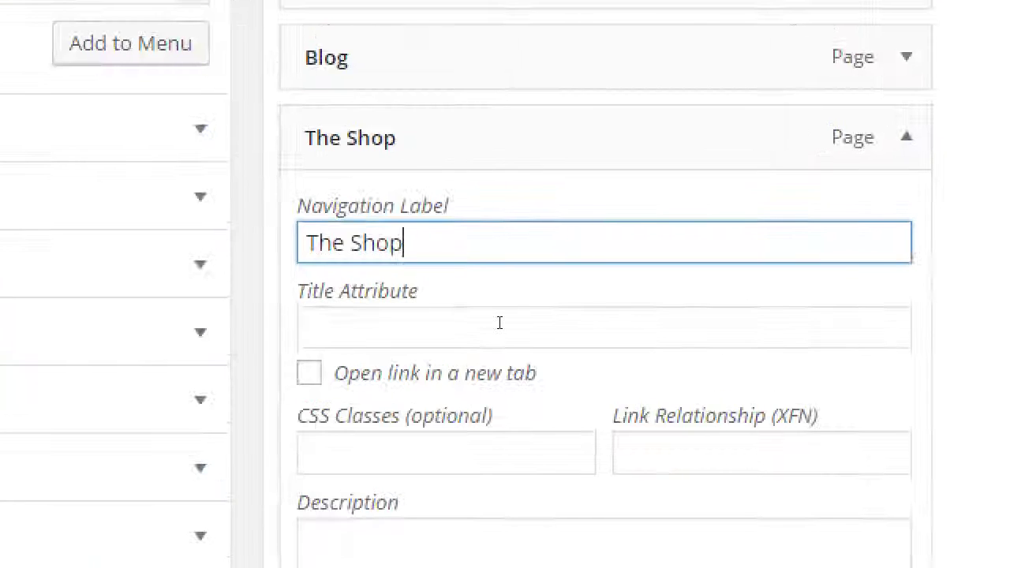
pyautogui.click(498, 323)
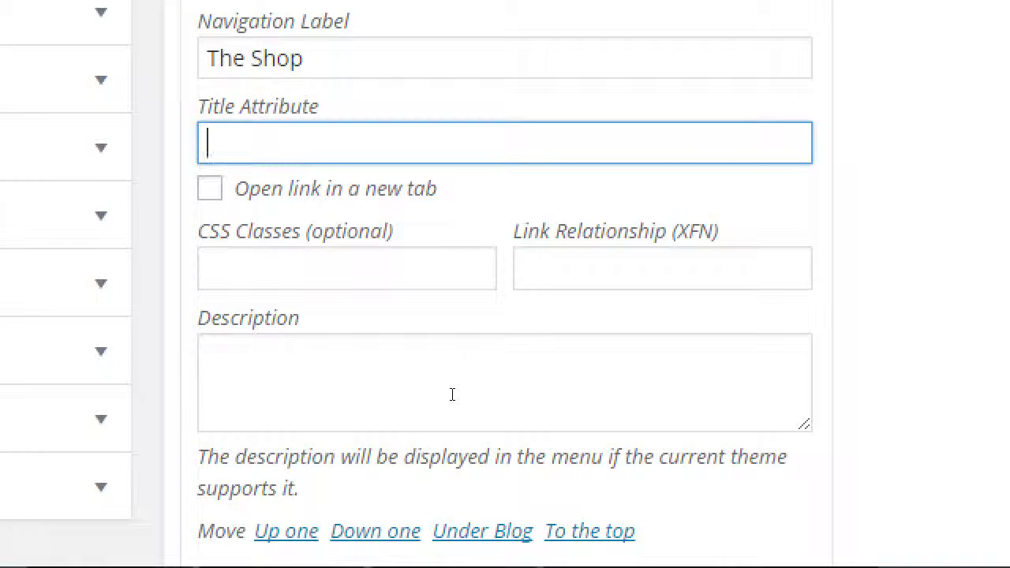
pyautogui.press('Tab')
pyautogui.press('Tab')
pyautogui.press('Tab')
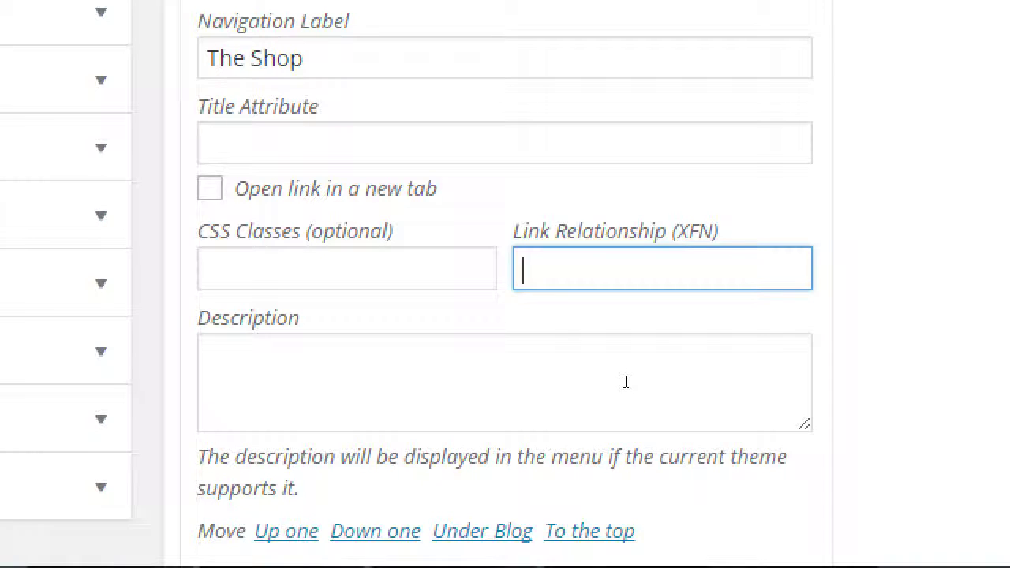
pyautogui.click(487, 426)
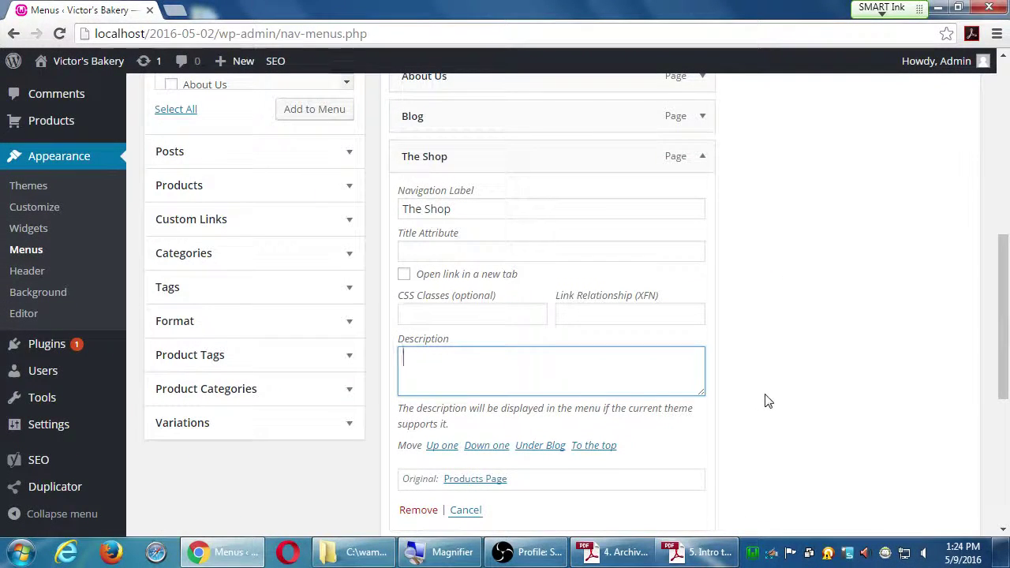
# Step: Save Main Menu, then head to the live site through the admin bar's site-name menu
pyautogui.scroll(1, 764, 401)
pyautogui.scroll(-1, 764, 401)
pyautogui.scroll(-2, 600, 338)
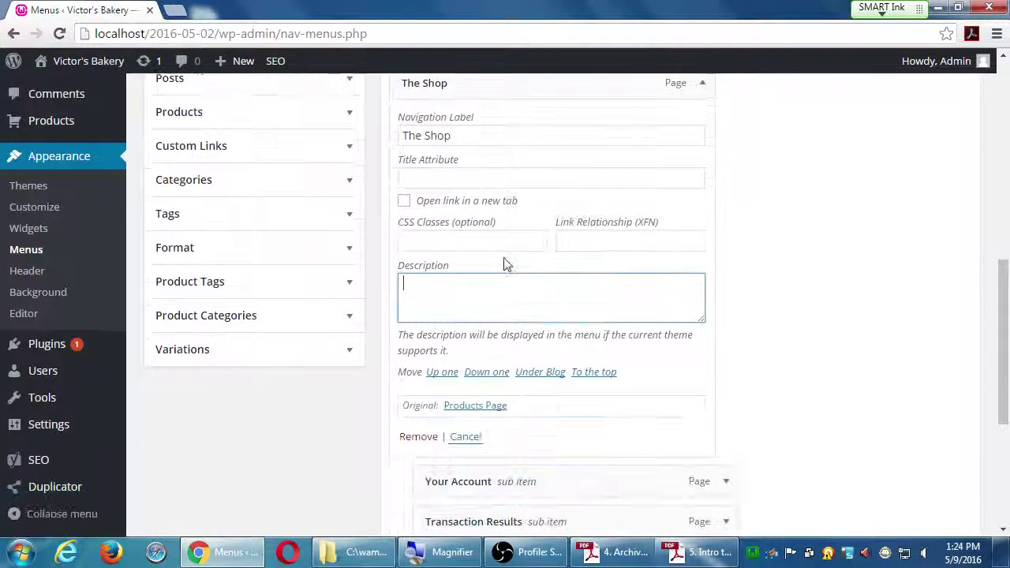
pyautogui.scroll(-1, 713, 381)
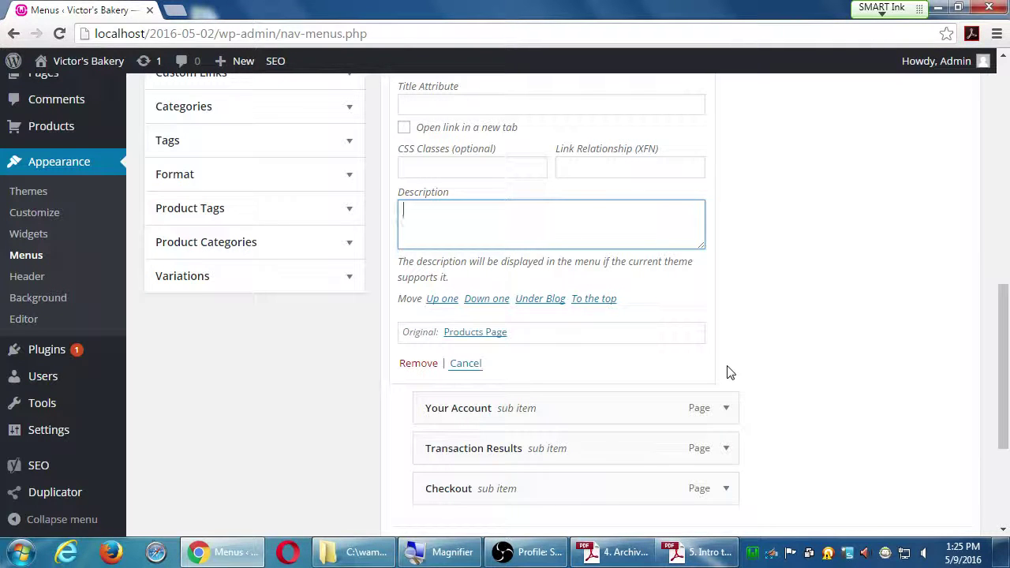
pyautogui.scroll(2, 711, 356)
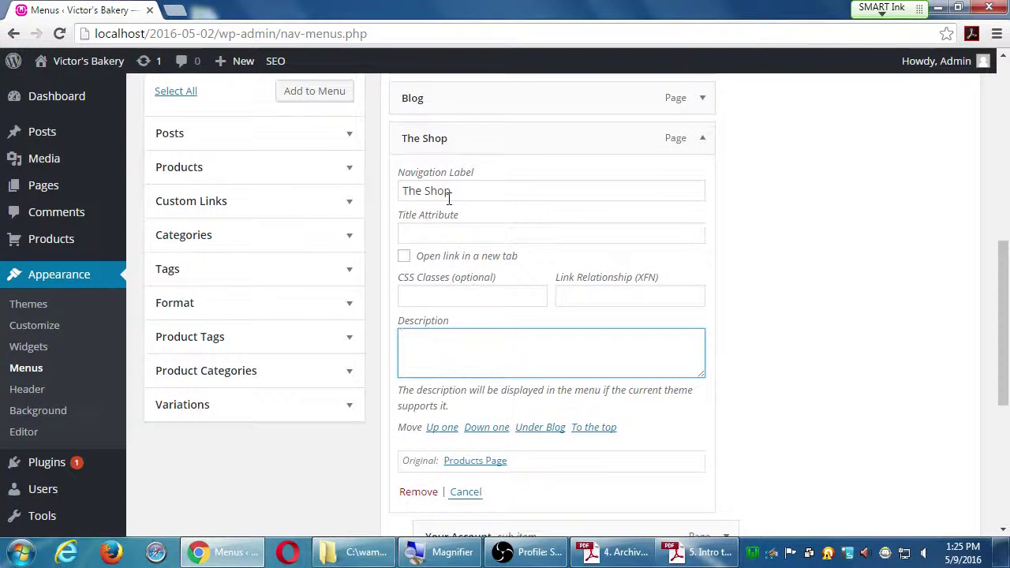
pyautogui.scroll(2, 683, 441)
pyautogui.scroll(5, 683, 441)
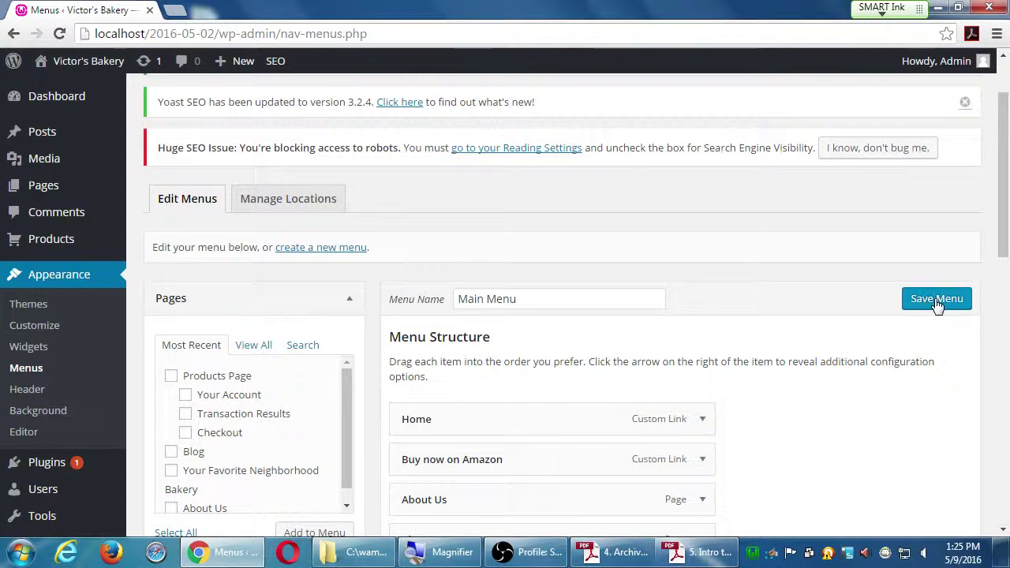
pyautogui.click(942, 307)
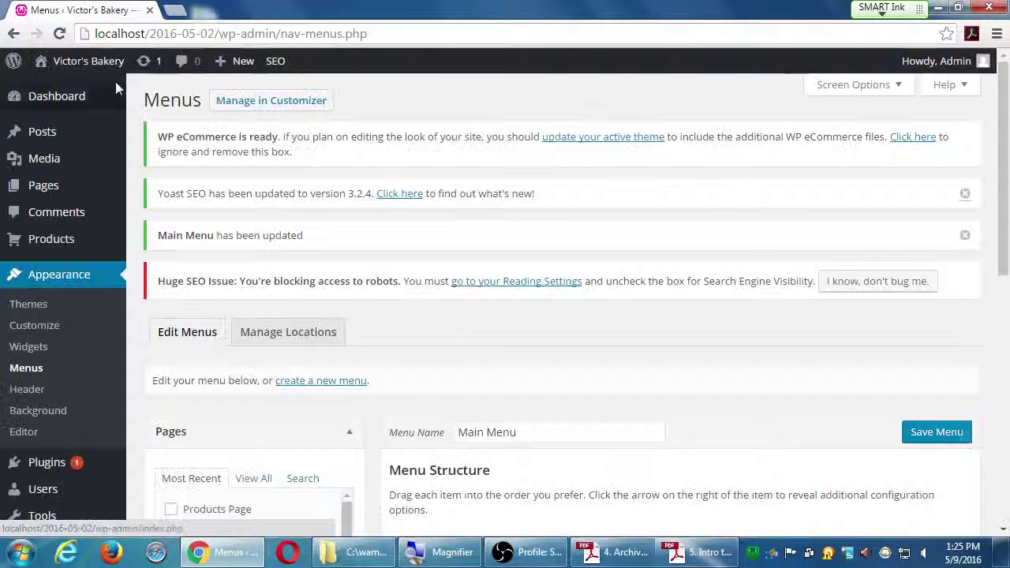
pyautogui.moveTo(83, 71)
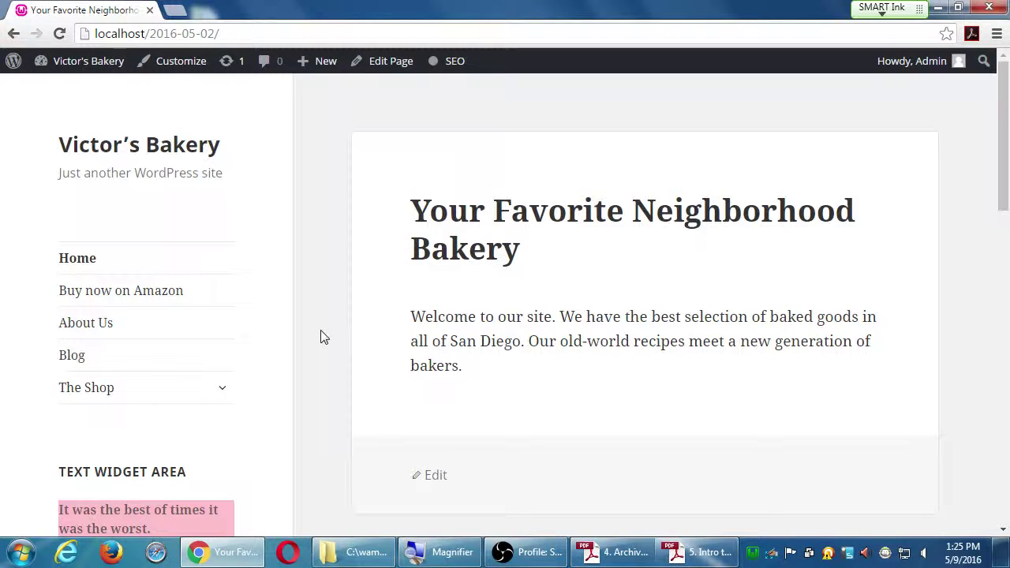
# Step: Open The Shop's Products Page and inspect its title and no-products message
pyautogui.click(222, 387)
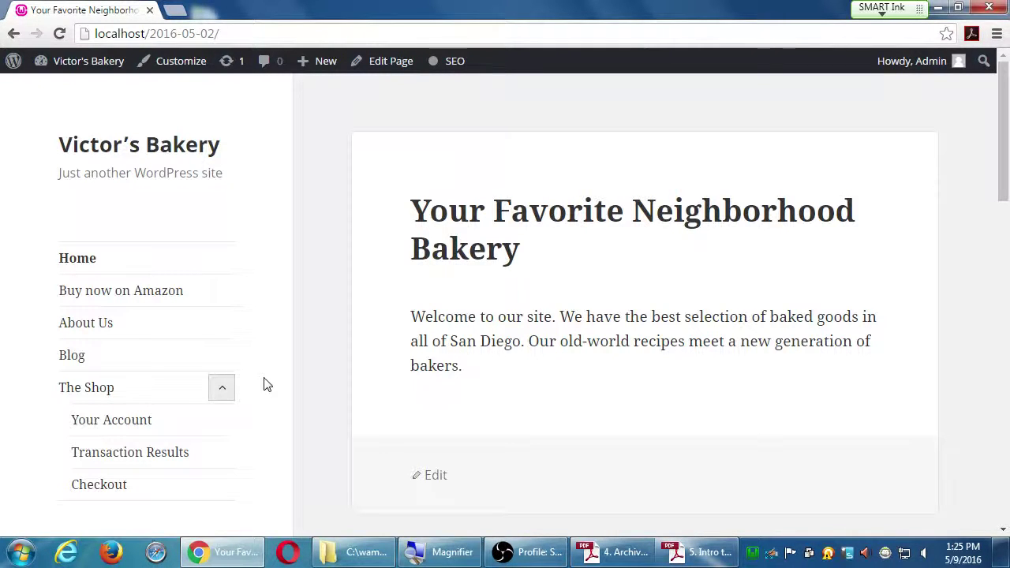
pyautogui.click(89, 400)
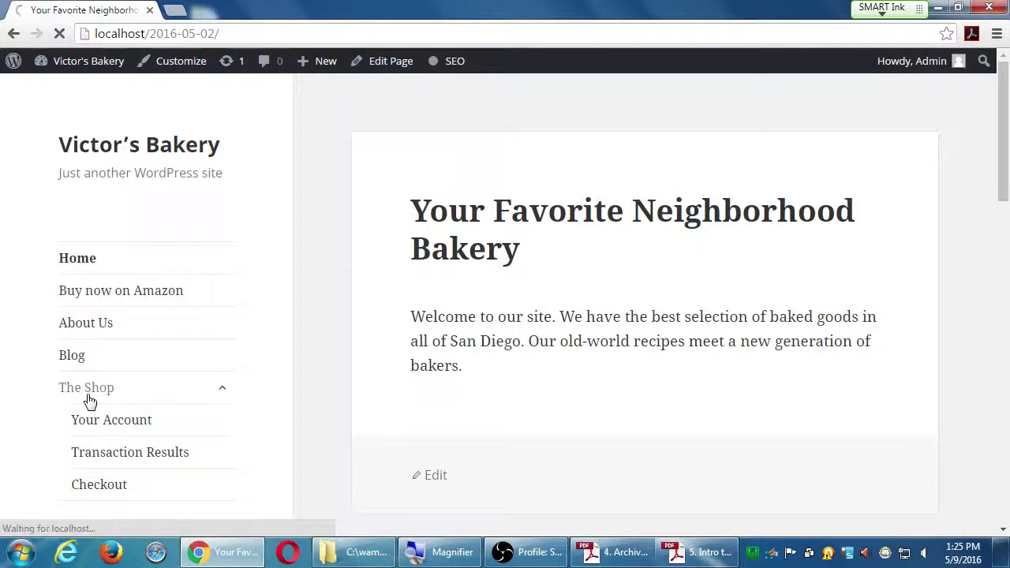
pyautogui.moveTo(438, 212); pyautogui.dragTo(650, 187)
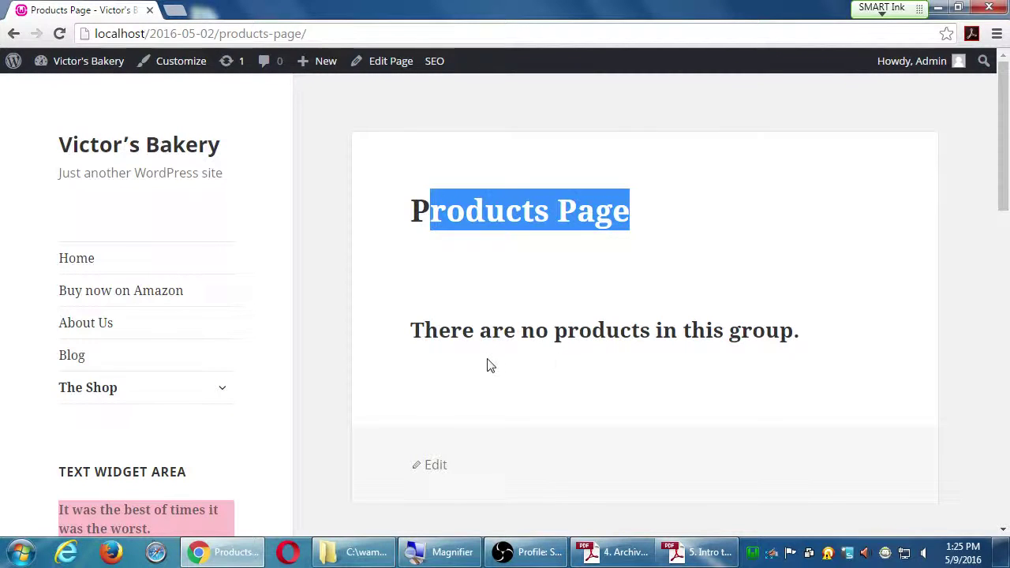
pyautogui.moveTo(476, 332); pyautogui.dragTo(830, 345)
pyautogui.click(831, 345)
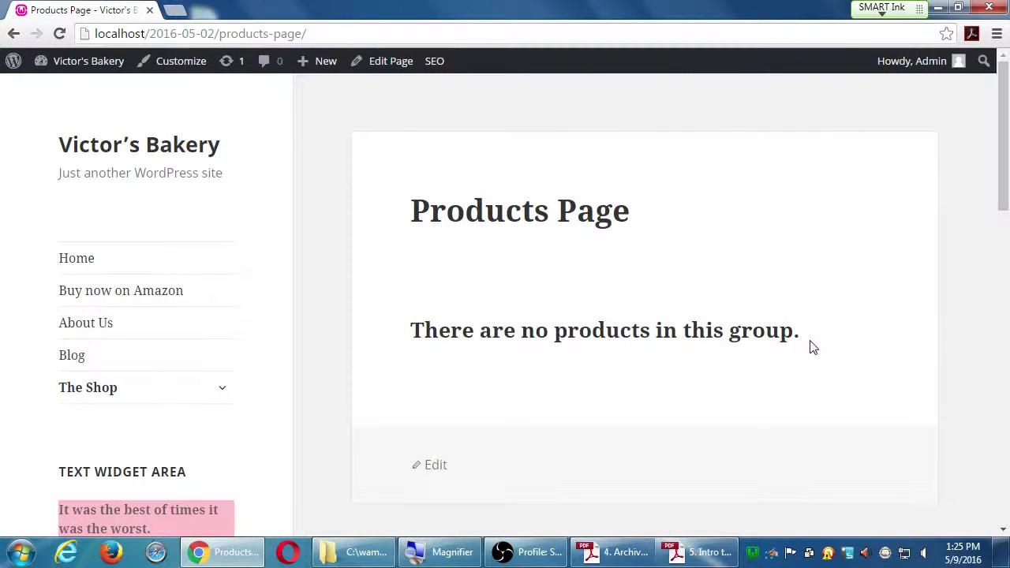
# Step: Visit the Your Account, Transaction Results and Checkout pages, then return to the Dashboard
pyautogui.click(232, 393)
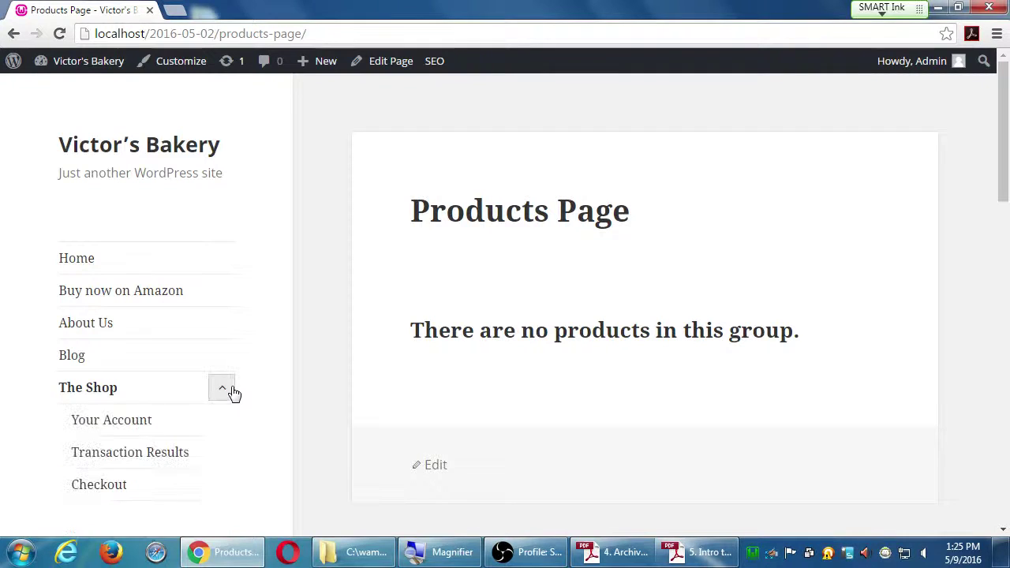
pyautogui.click(138, 430)
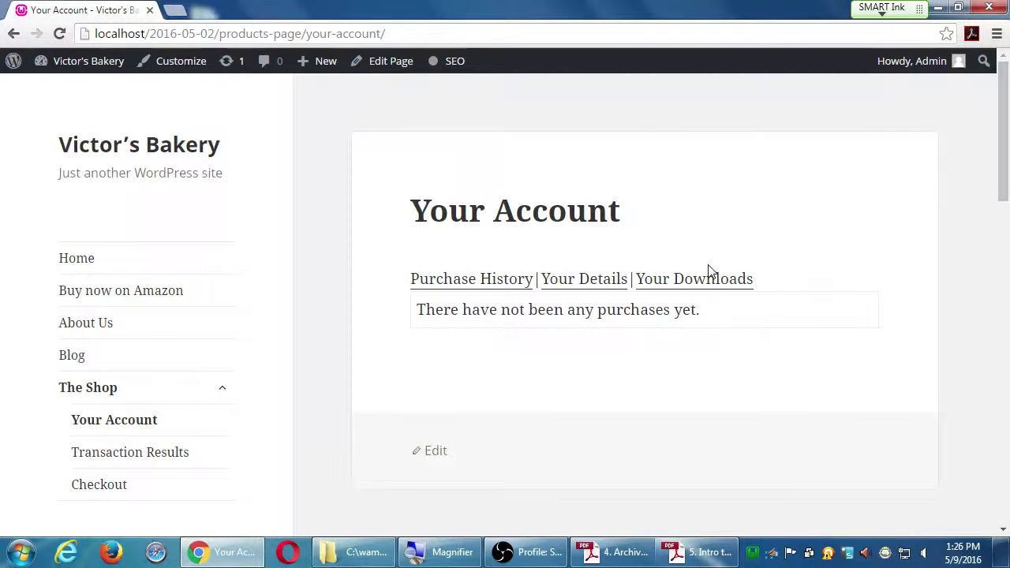
pyautogui.click(151, 462)
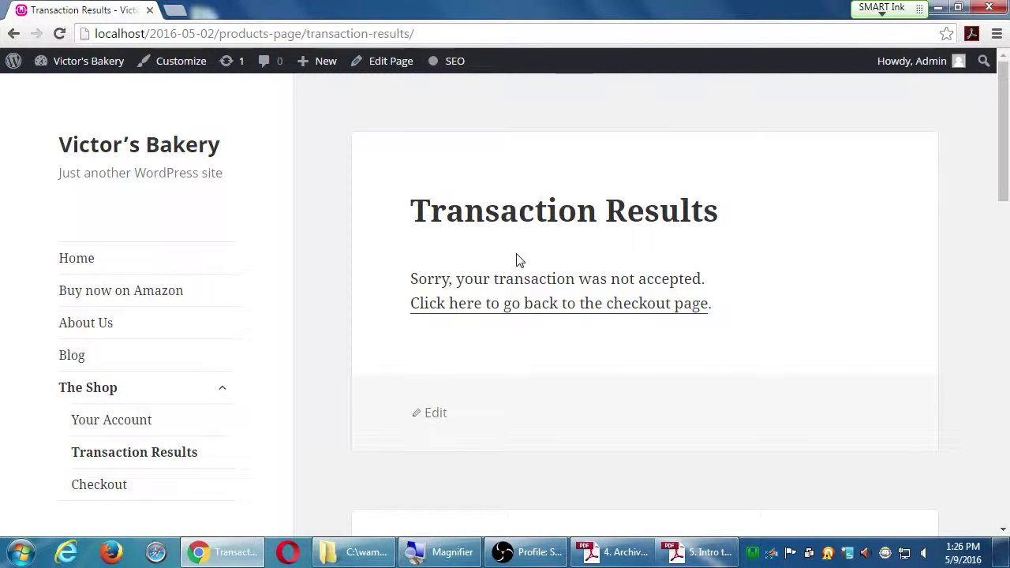
pyautogui.click(110, 490)
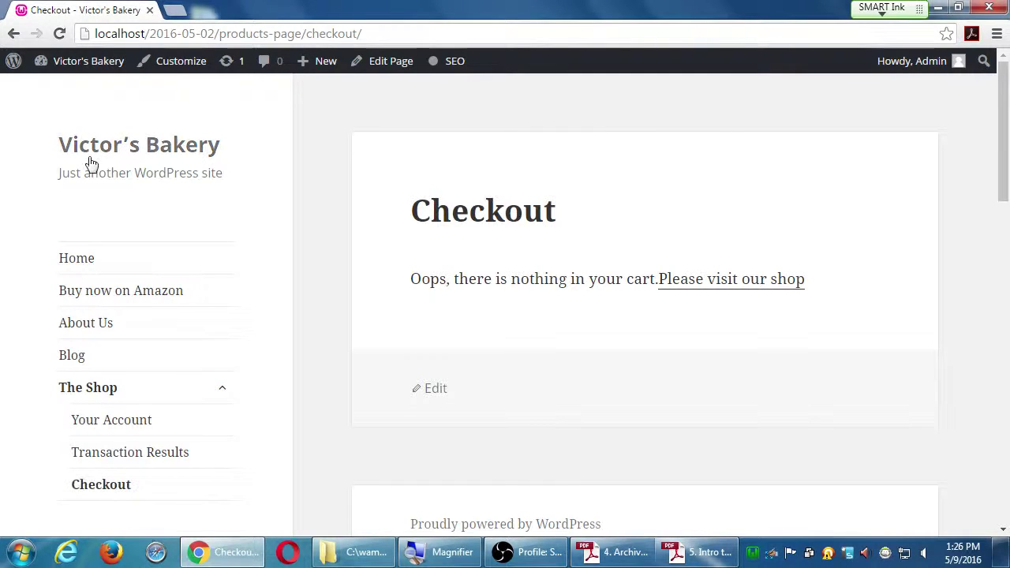
pyautogui.click(85, 62)
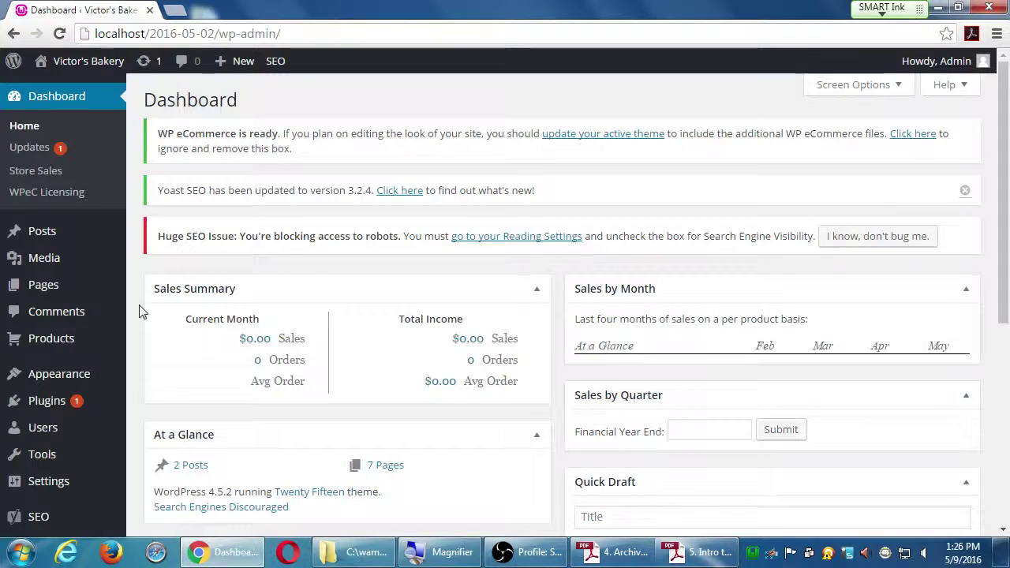
pyautogui.click(535, 557)
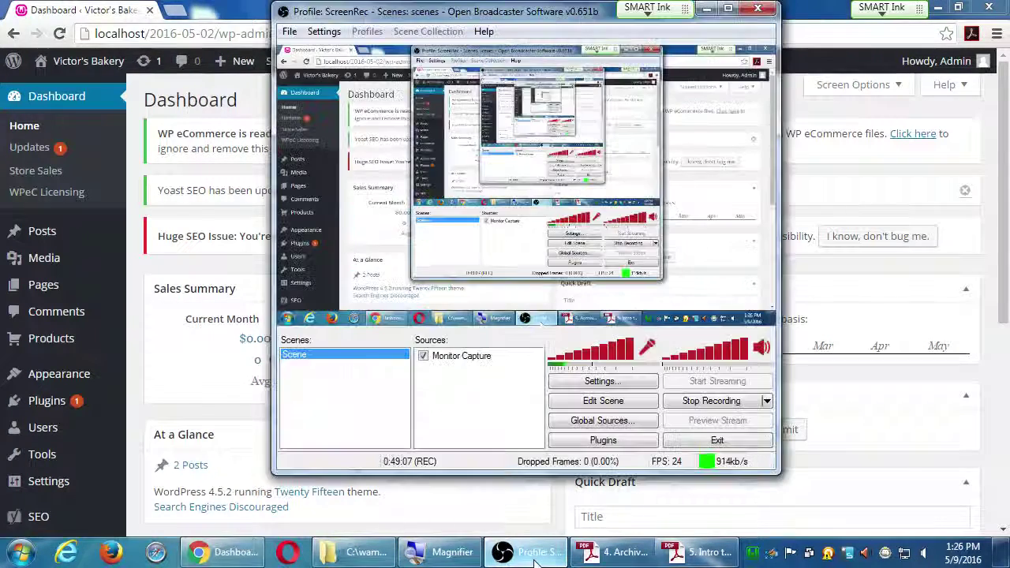
pyautogui.click(537, 562)
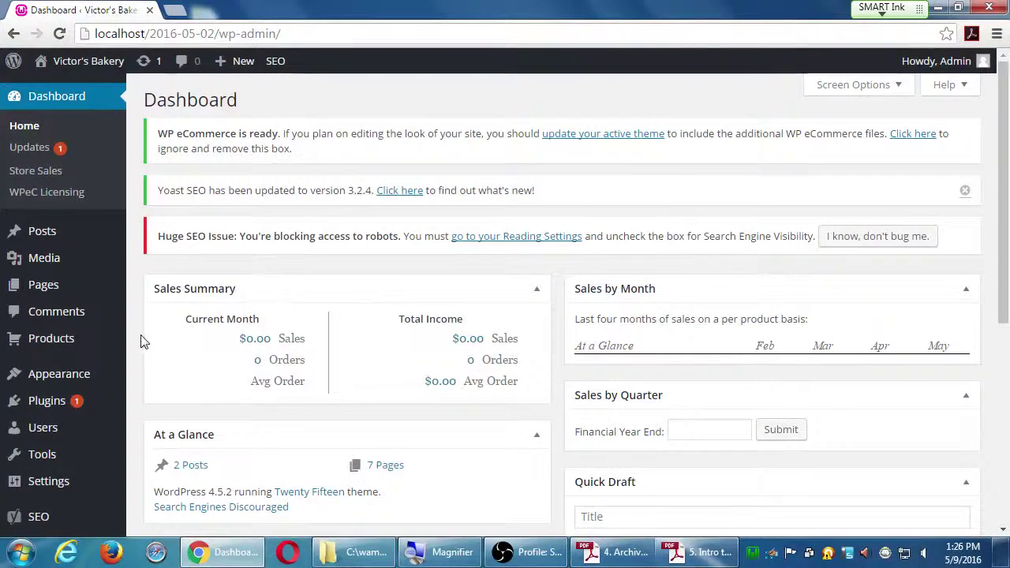
pyautogui.click(695, 553)
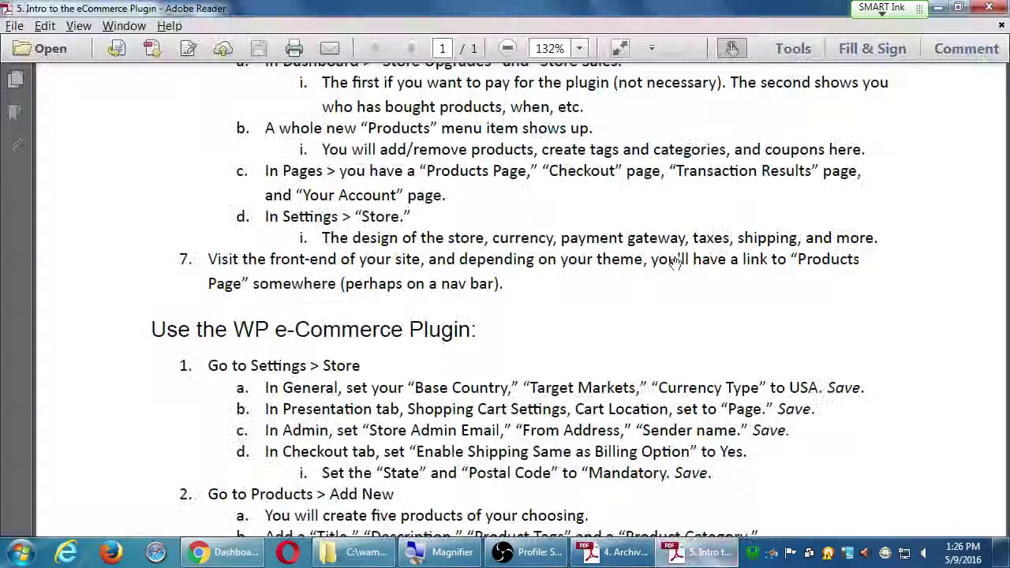
pyautogui.scroll(-7, 666, 374)
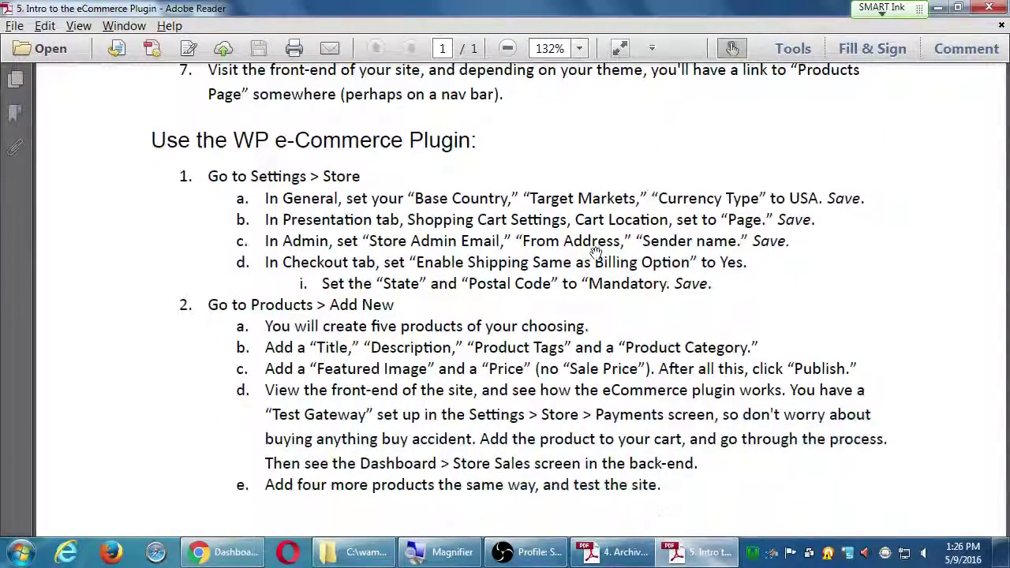
pyautogui.scroll(9, 621, 235)
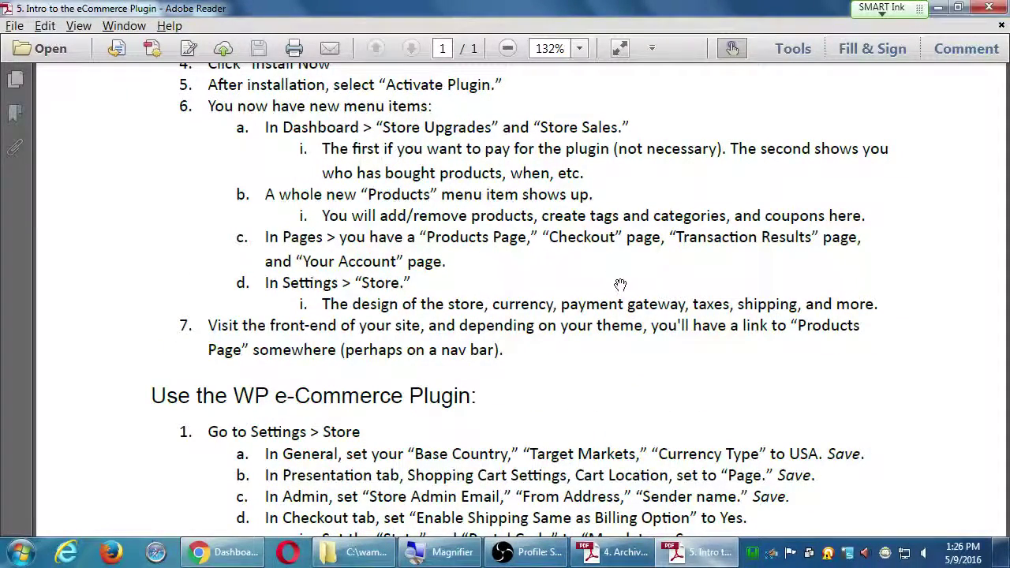
pyautogui.scroll(-8, 616, 415)
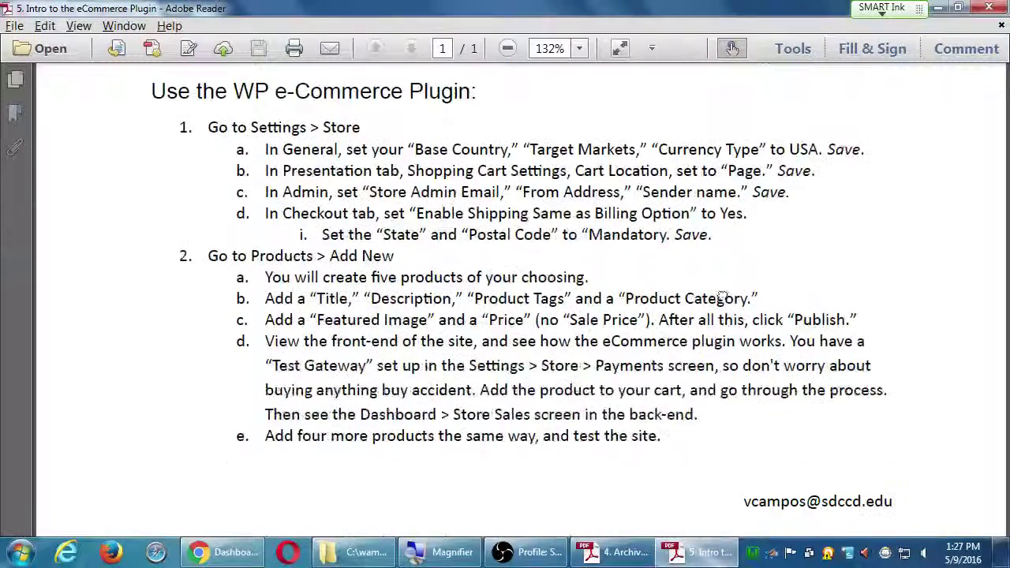
pyautogui.click(937, 7)
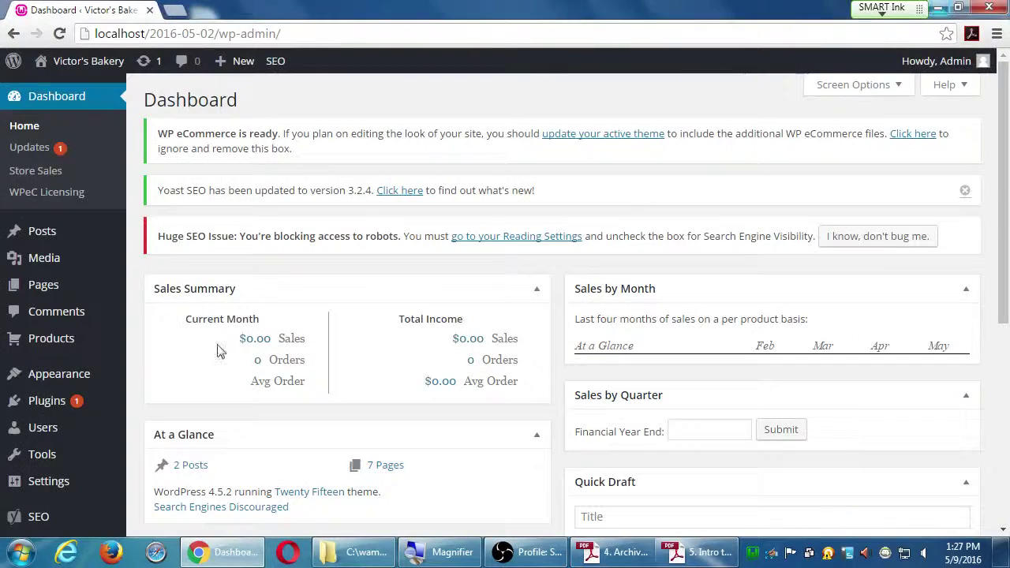
# Step: Reopen Settings > Store to reach the General store settings
pyautogui.moveTo(119, 271)
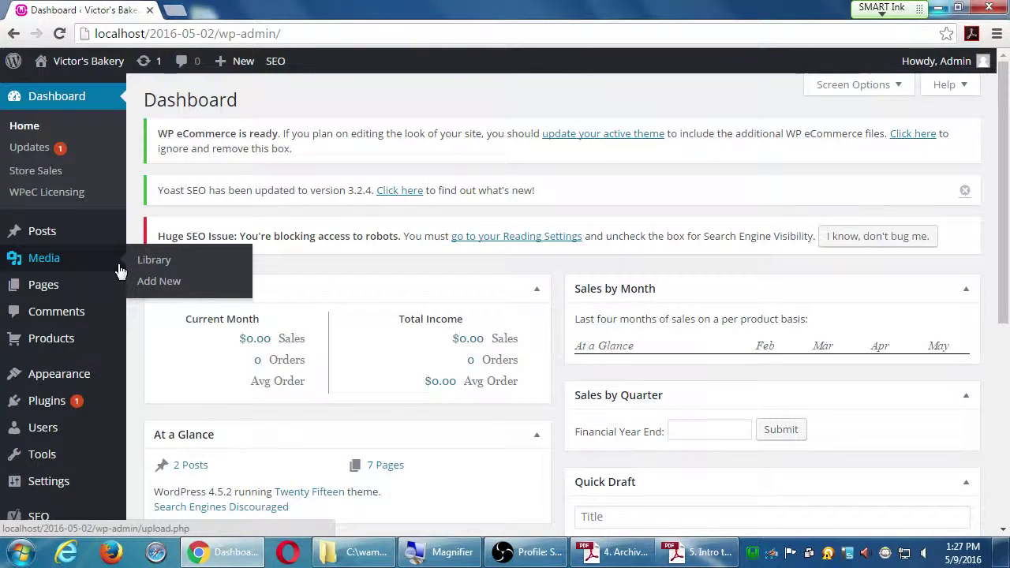
pyautogui.scroll(-3, 126, 316)
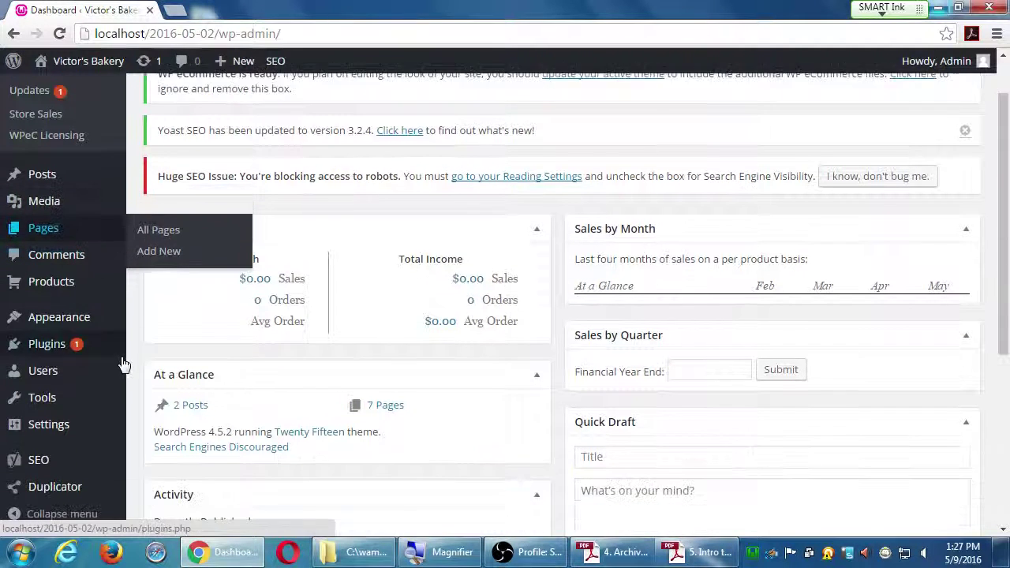
pyautogui.moveTo(83, 427)
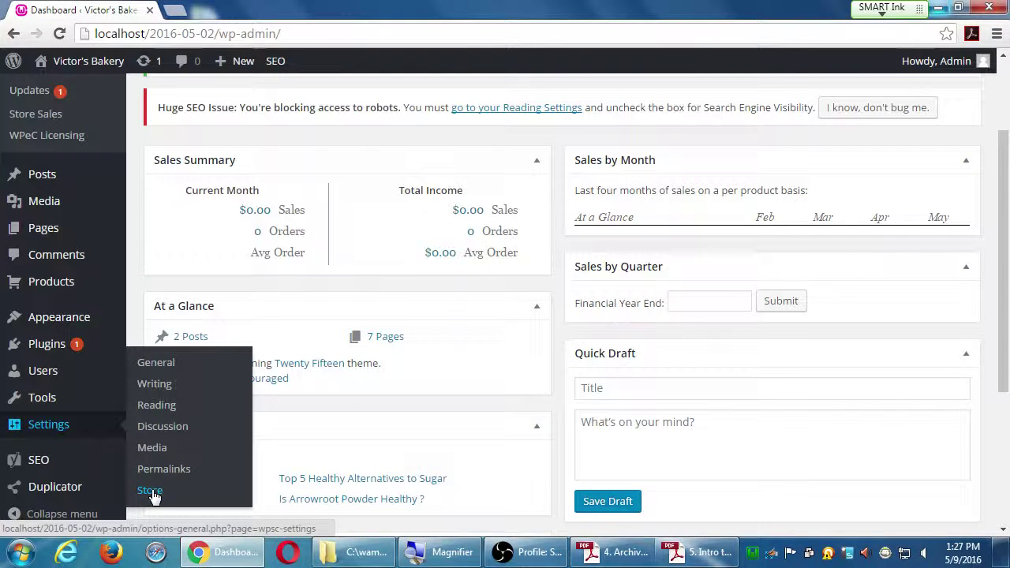
pyautogui.click(151, 491)
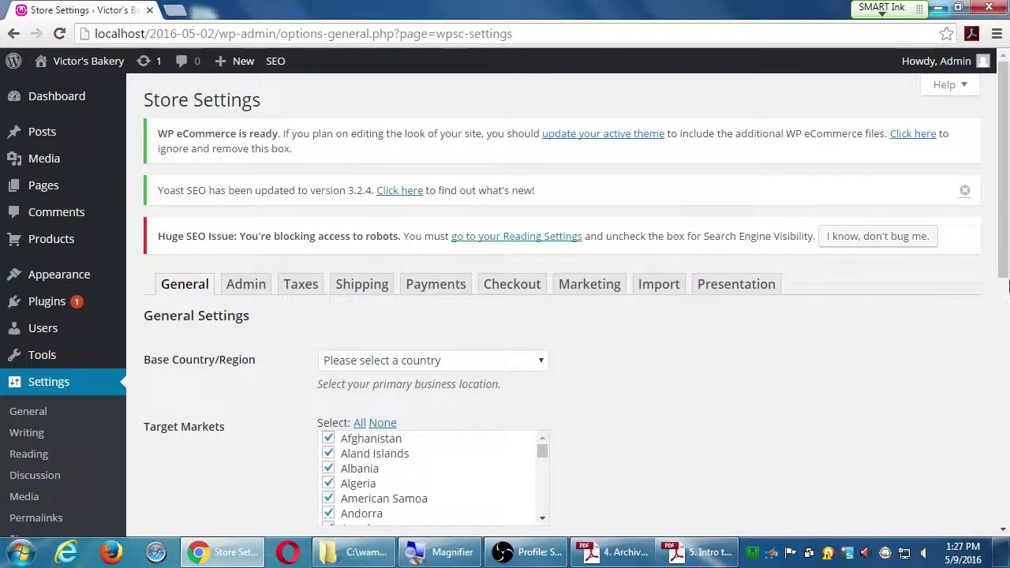
# Step: Set Base Country/Region to USA, found by typing 'usa', and the state to California
pyautogui.scroll(-7, 882, 284)
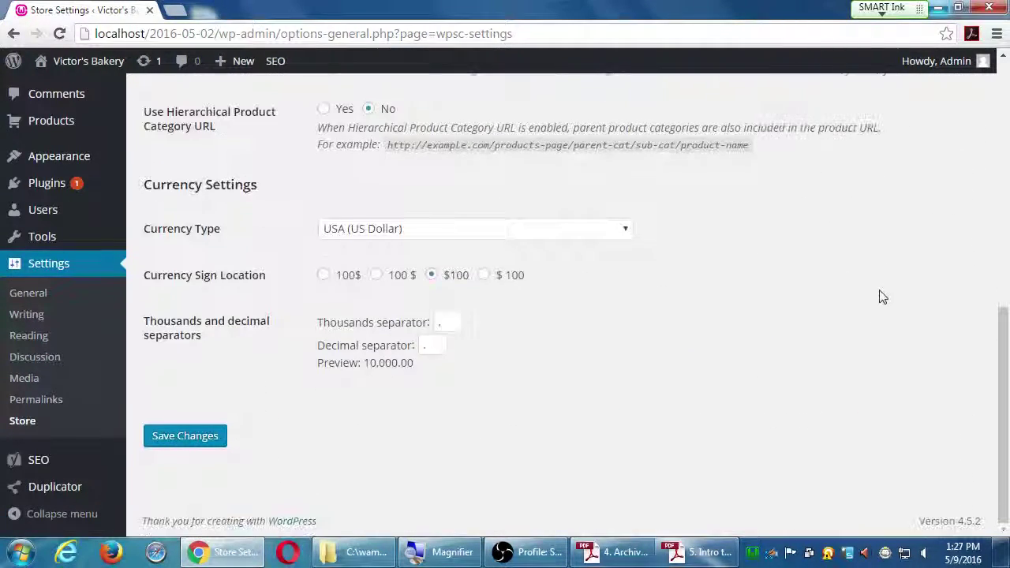
pyautogui.scroll(5, 880, 294)
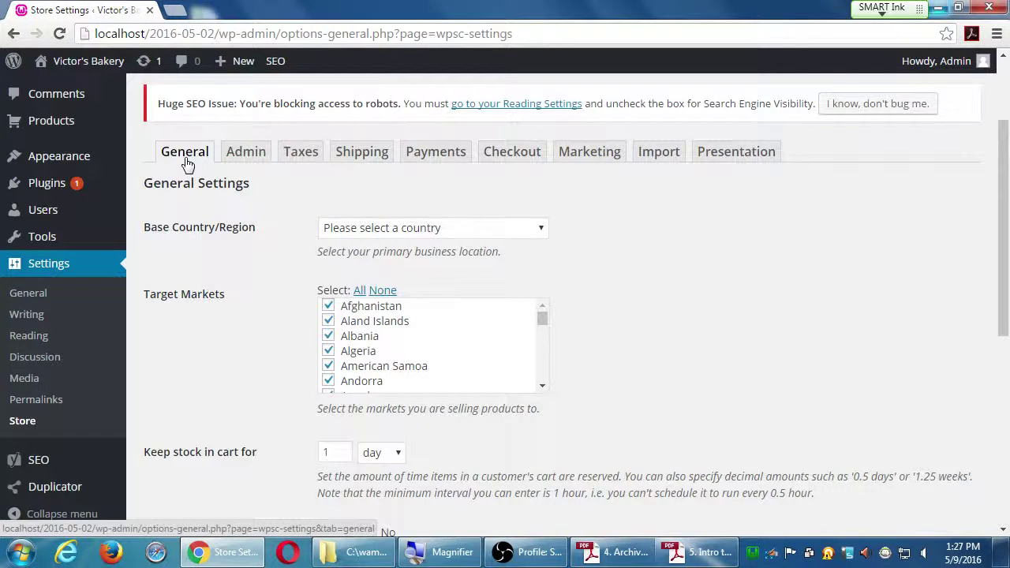
pyautogui.click(377, 229)
pyautogui.write('usa')
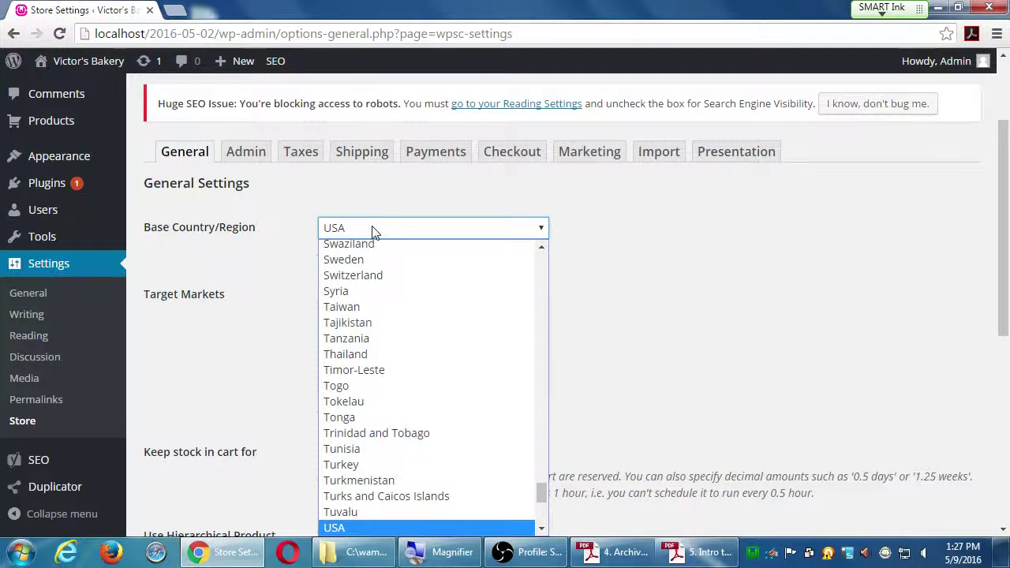
pyautogui.click(379, 528)
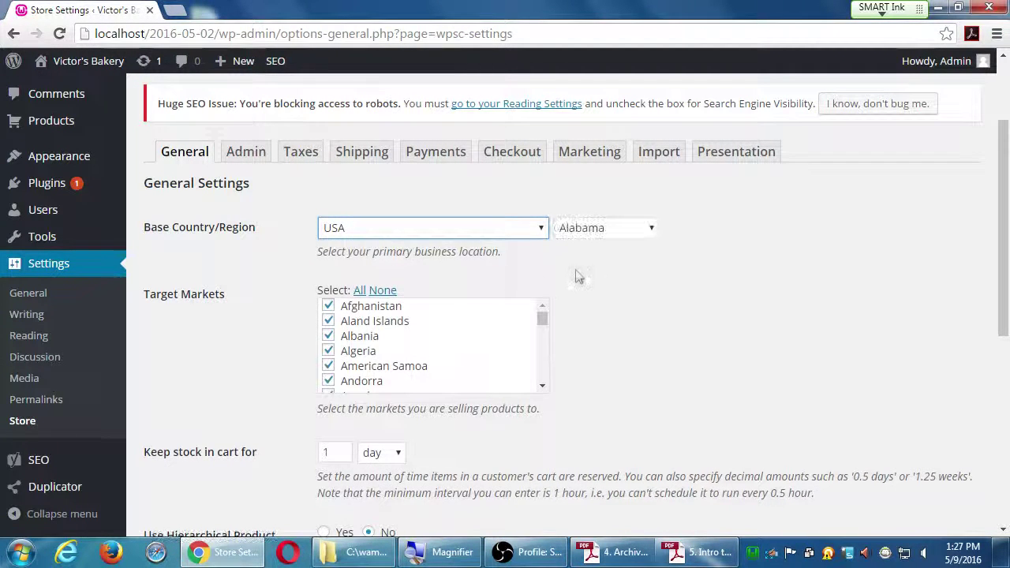
pyautogui.click(599, 230)
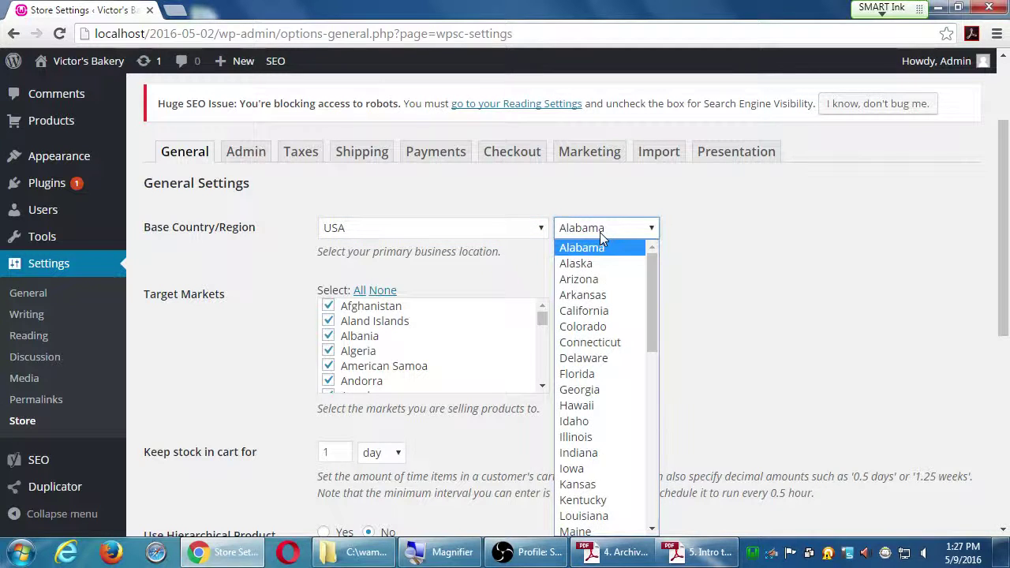
pyautogui.click(594, 312)
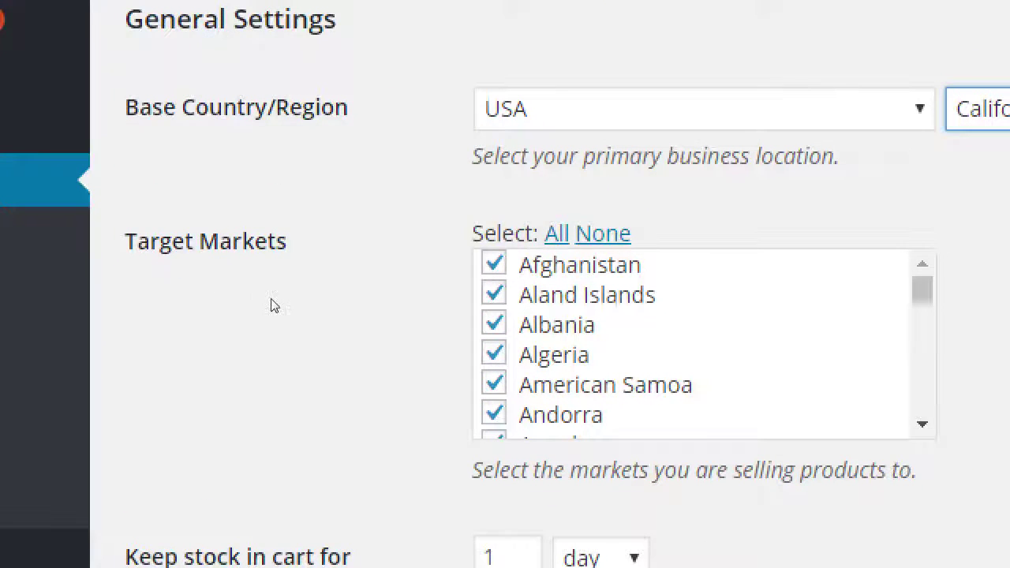
# Step: Uncheck every target market, then tick USA as the only one
pyautogui.click(541, 311)
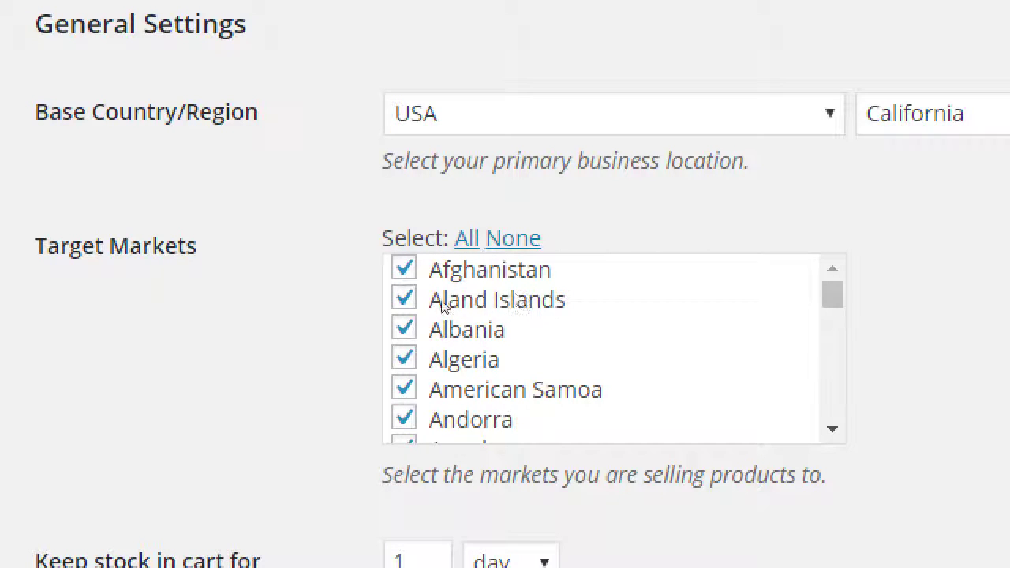
pyautogui.press('Return')
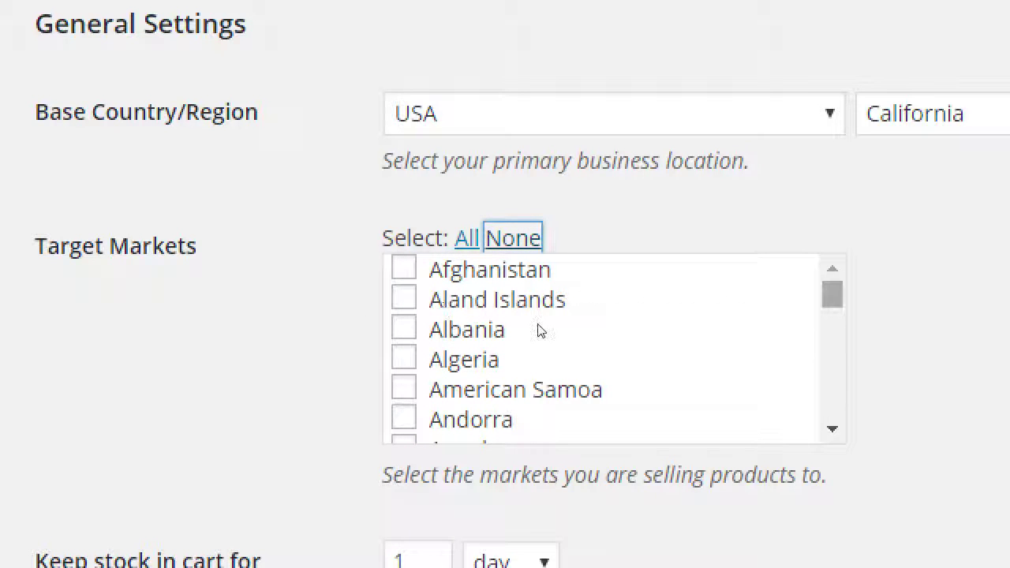
pyautogui.scroll(-15, 543, 335)
pyautogui.scroll(-8, 549, 358)
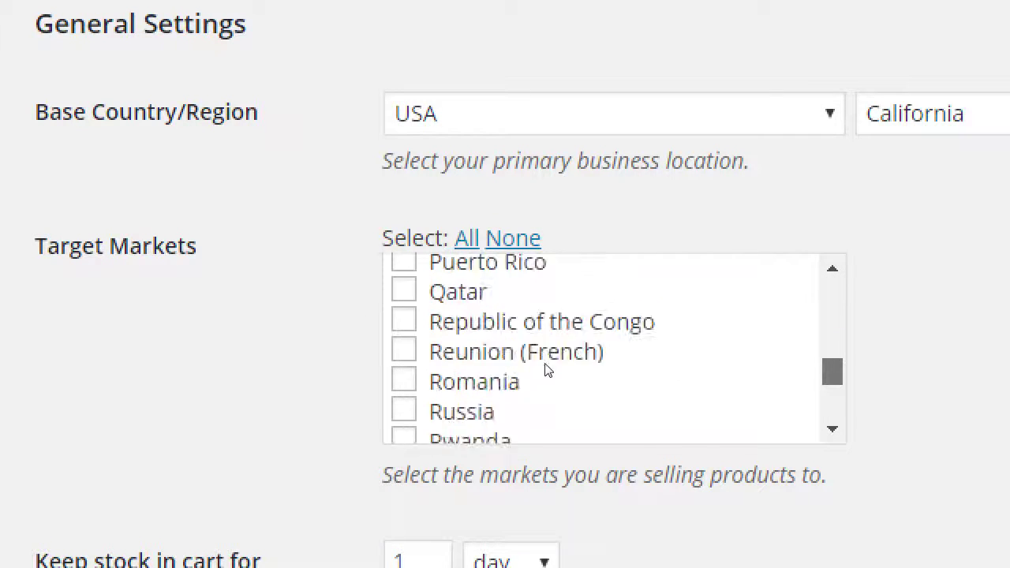
pyautogui.scroll(-9, 543, 381)
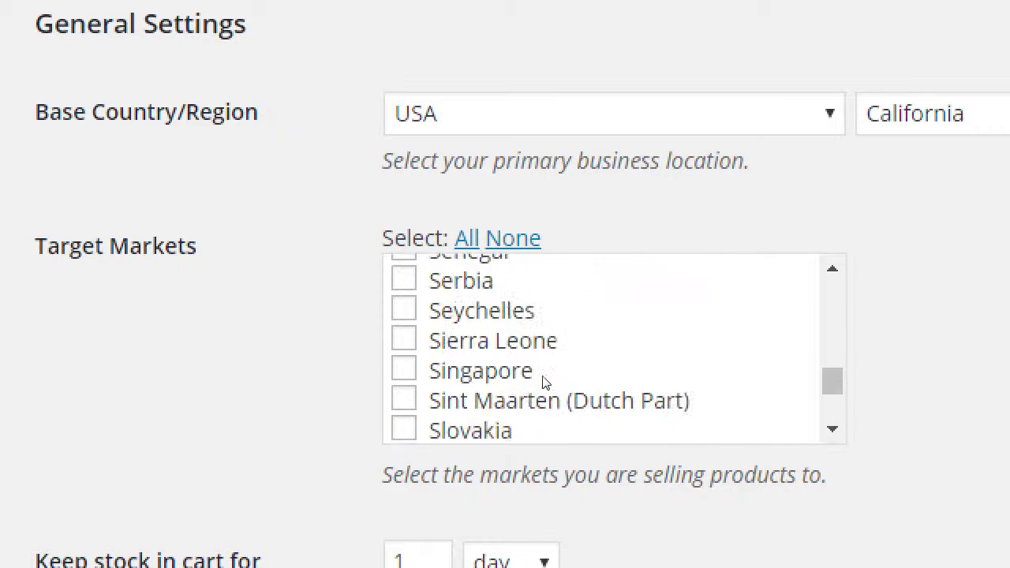
pyautogui.scroll(-5, 543, 383)
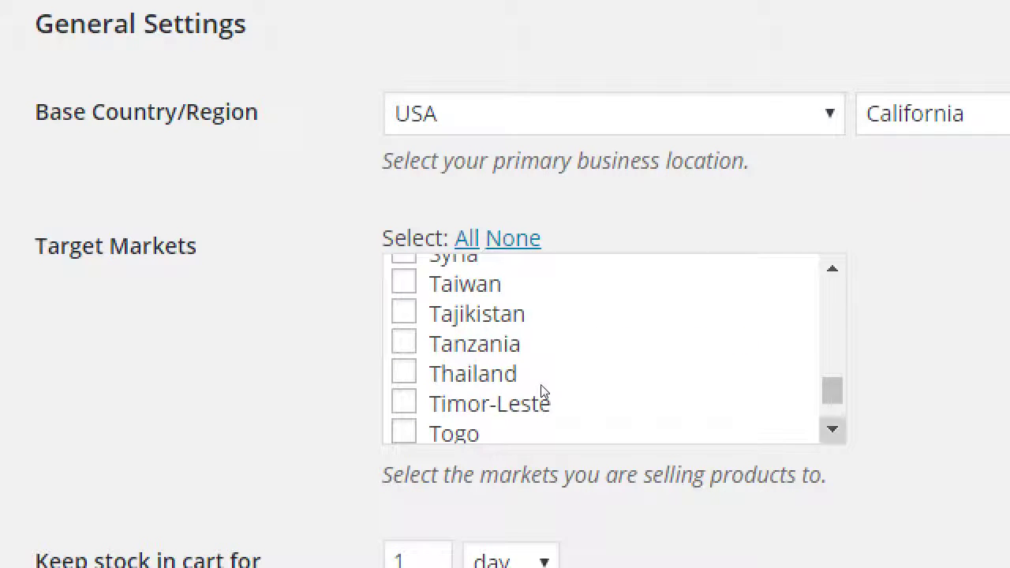
pyautogui.scroll(-2, 544, 392)
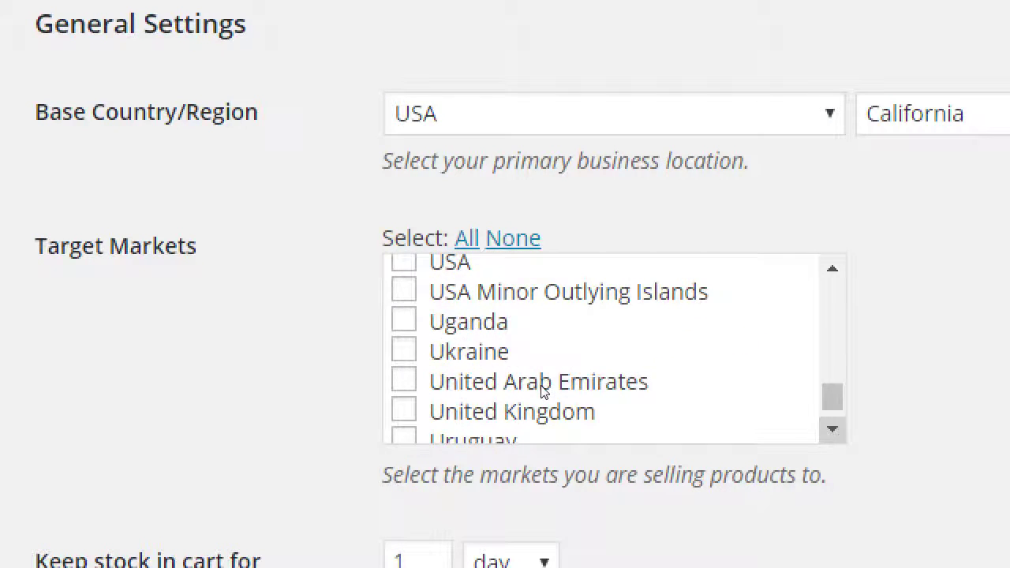
pyautogui.press('space')
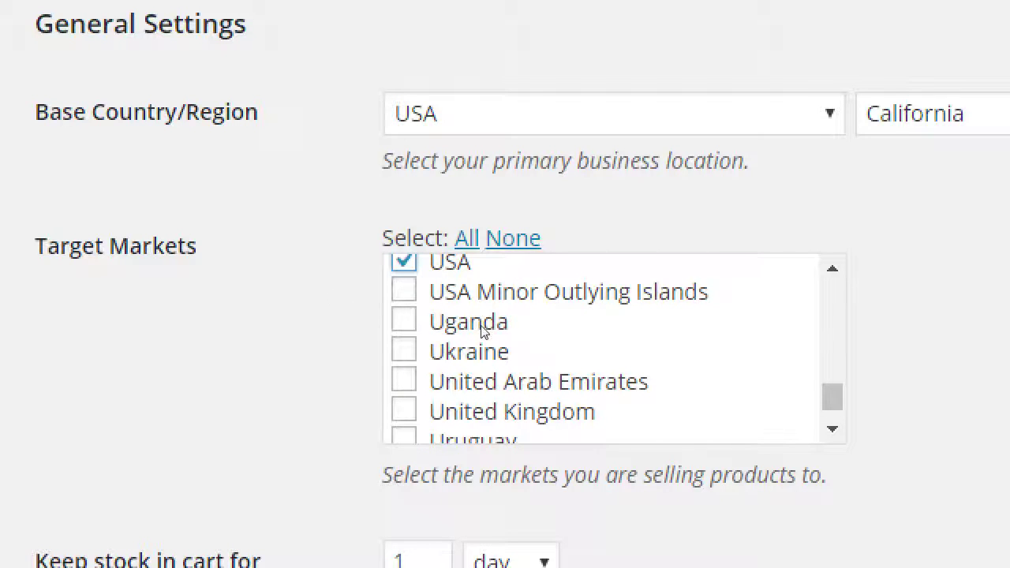
pyautogui.scroll(1, 541, 311)
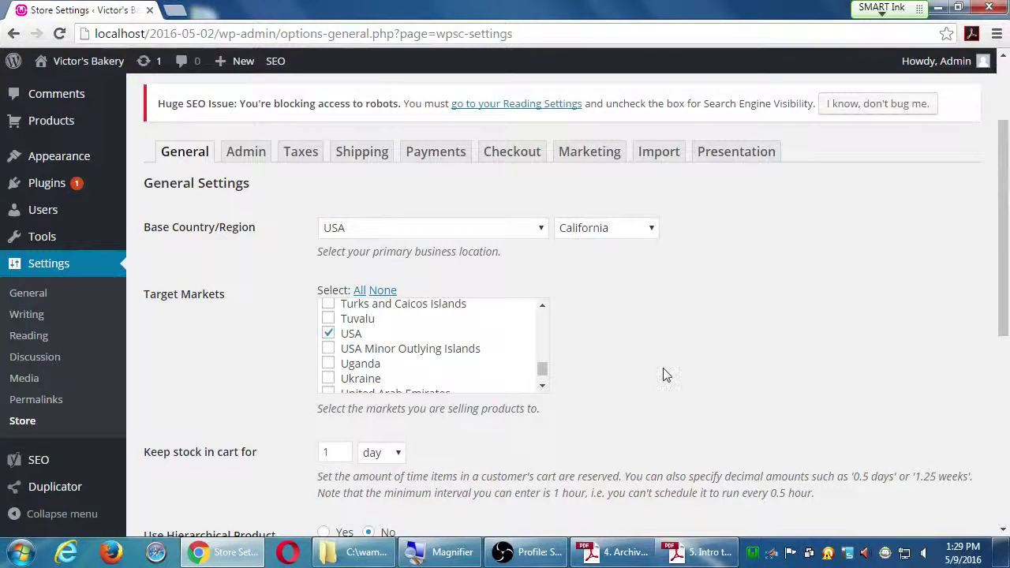
# Step: Set the 'Keep stock in cart for' time unit to week
pyautogui.scroll(-1, 428, 463)
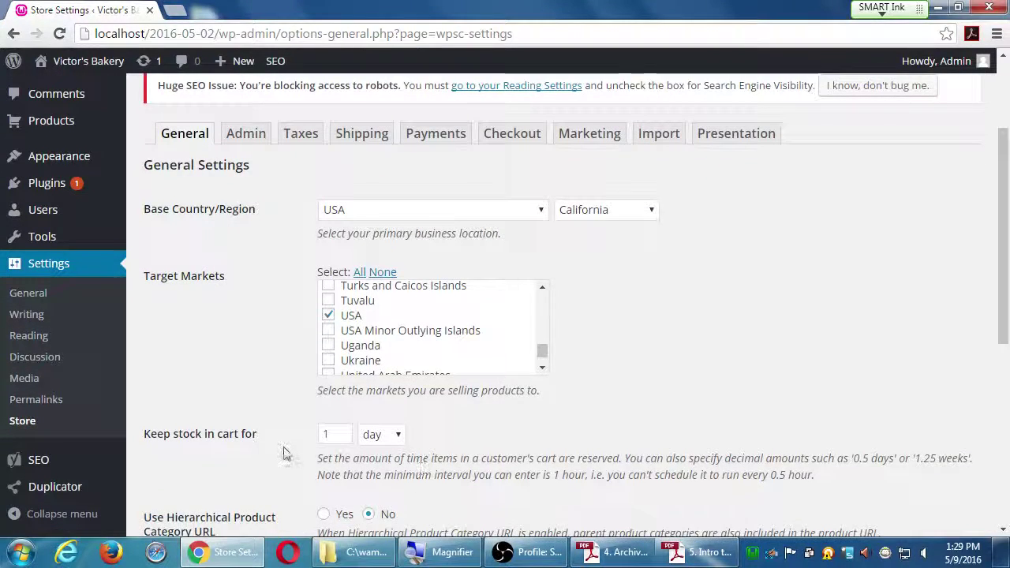
pyautogui.scroll(1, 287, 452)
pyautogui.scroll(-1, 286, 453)
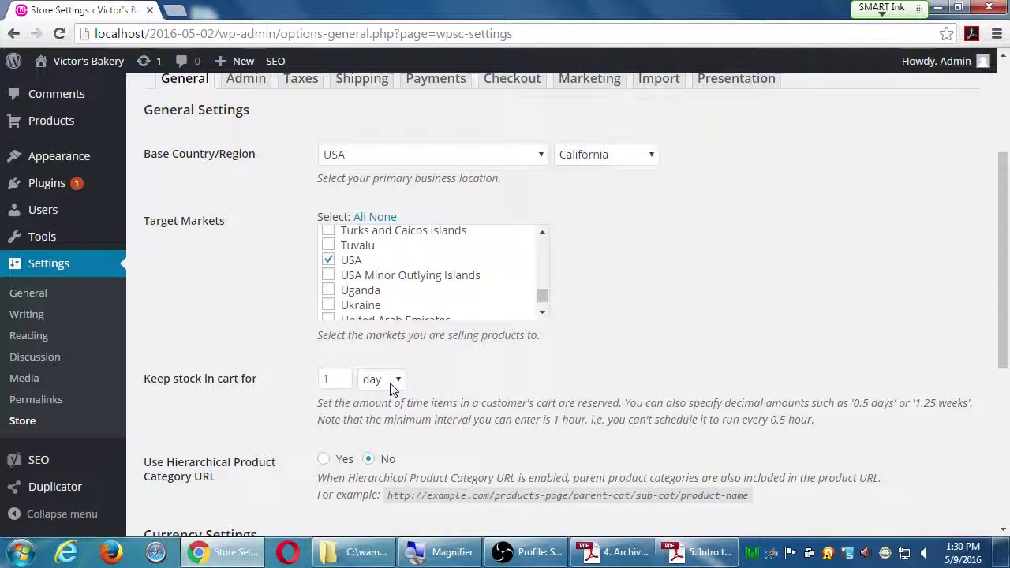
pyautogui.click(391, 382)
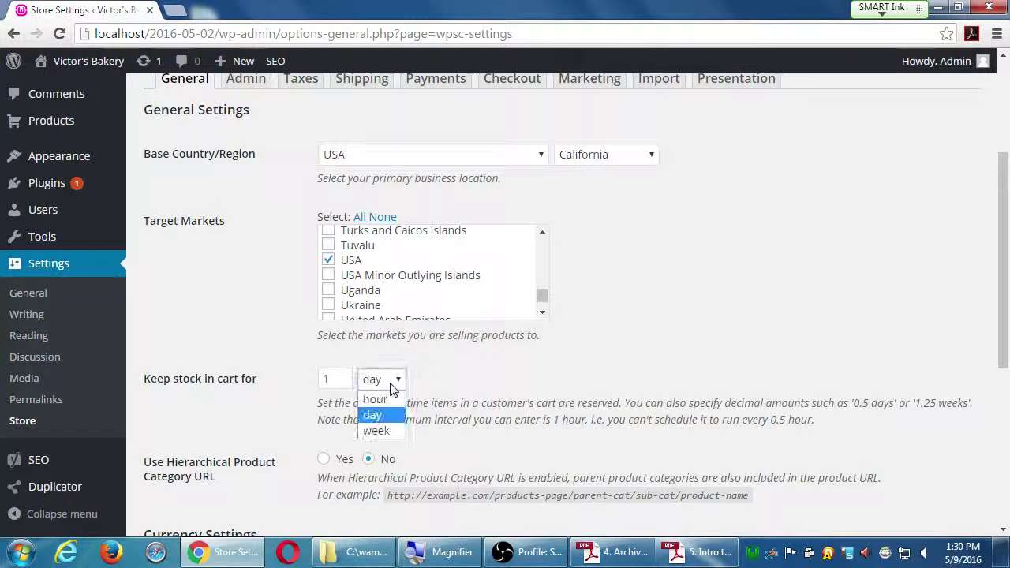
pyautogui.click(375, 428)
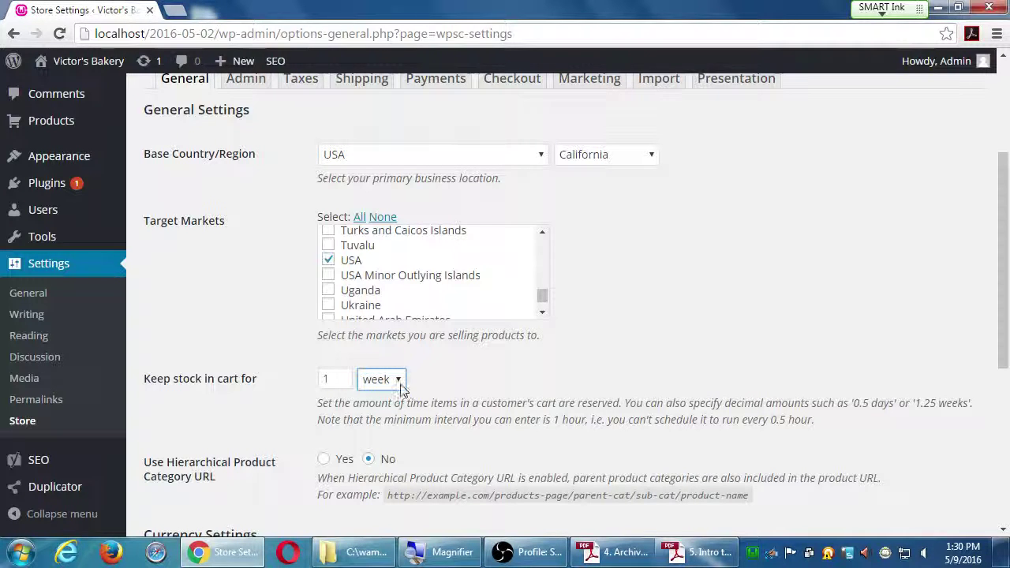
pyautogui.click(396, 385)
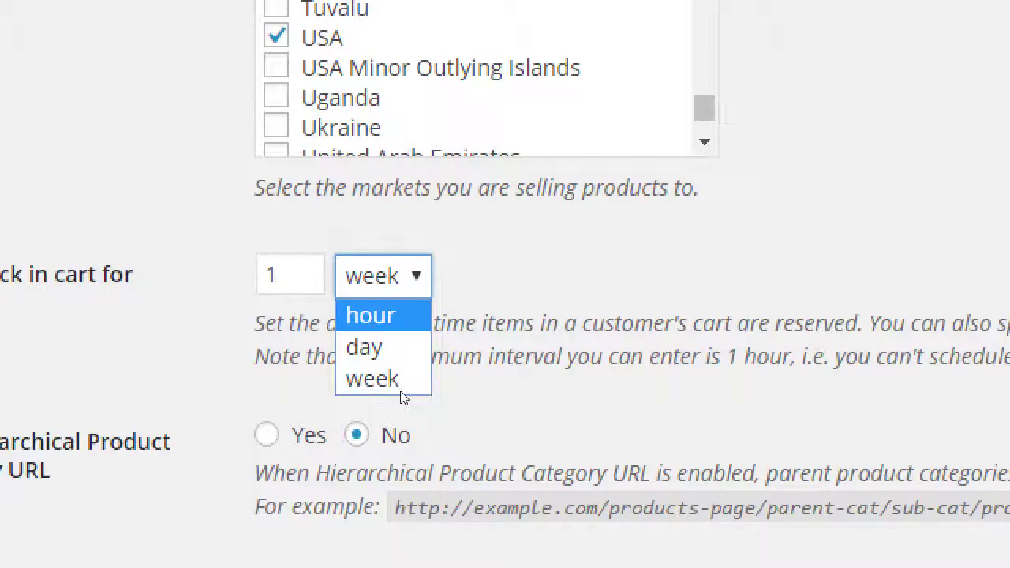
pyautogui.press('Escape')
# Step: Change the cart hold to 2 days by entering 2 and choosing day as the unit
pyautogui.hotkey('shift', 'Tab')
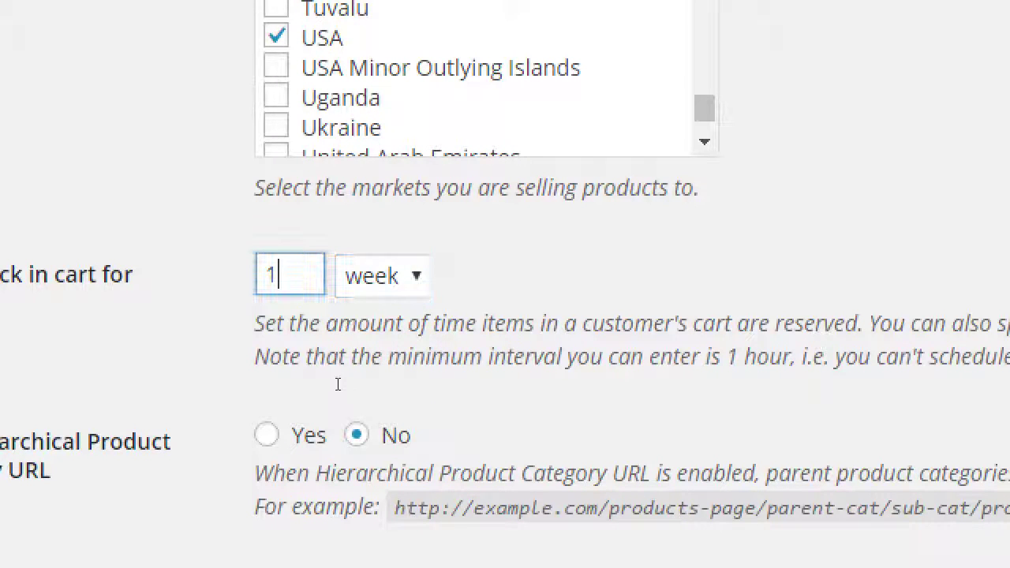
pyautogui.write('2')
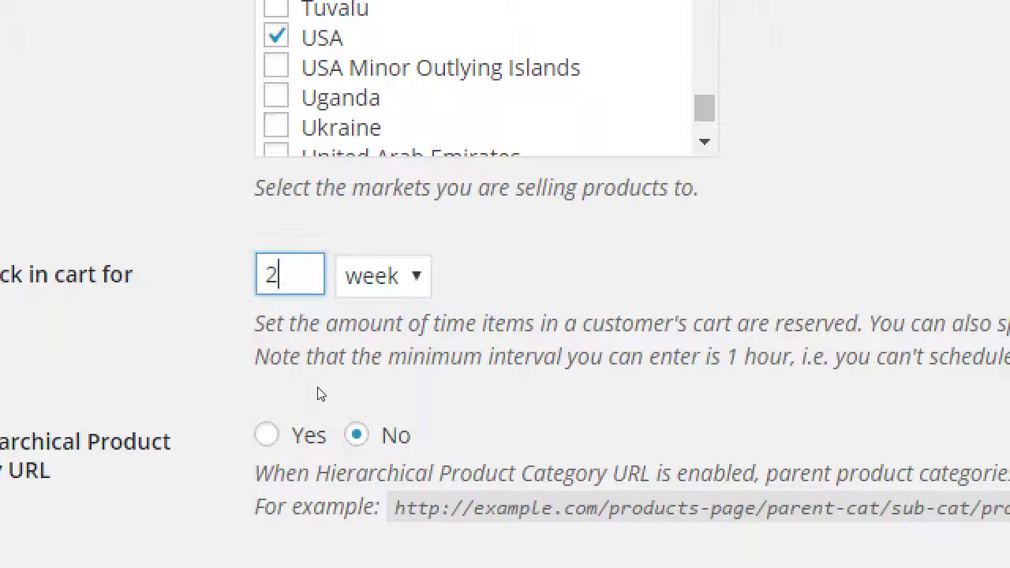
pyautogui.press('Tab')
pyautogui.hotkey('alt', 'Down')
pyautogui.press('Down')
pyautogui.press('Return')
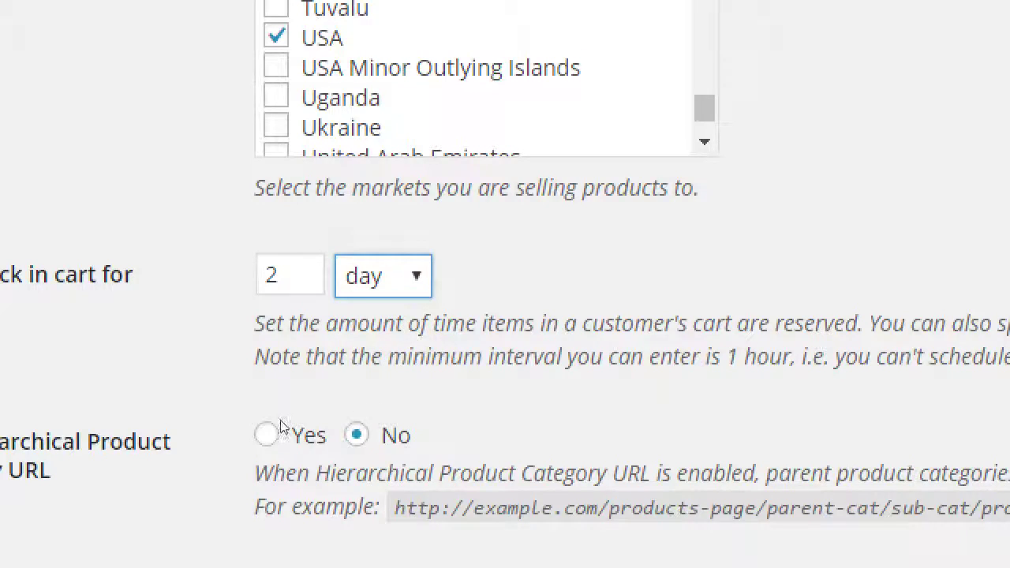
pyautogui.scroll(-1, 282, 423)
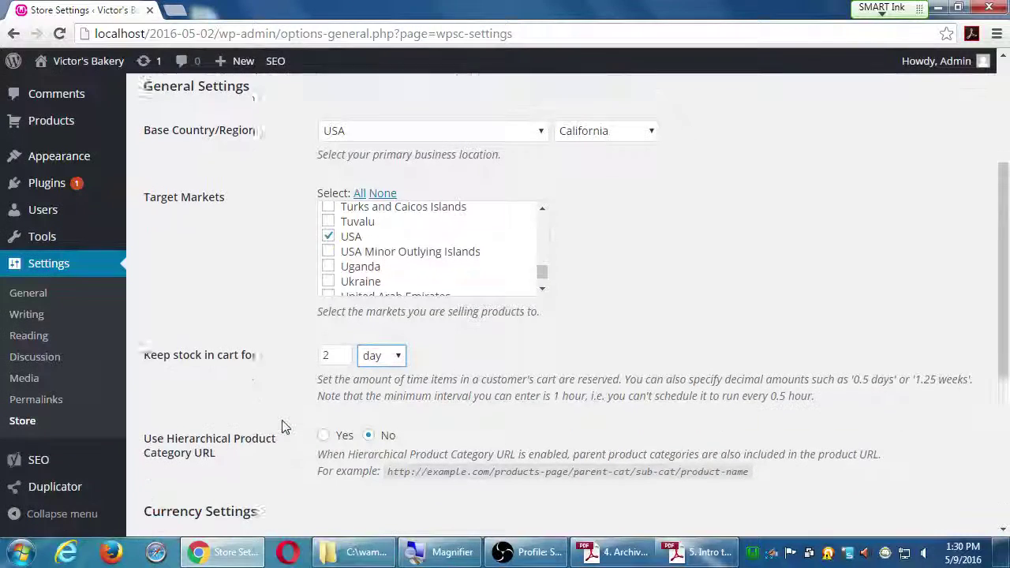
pyautogui.scroll(-1, 281, 421)
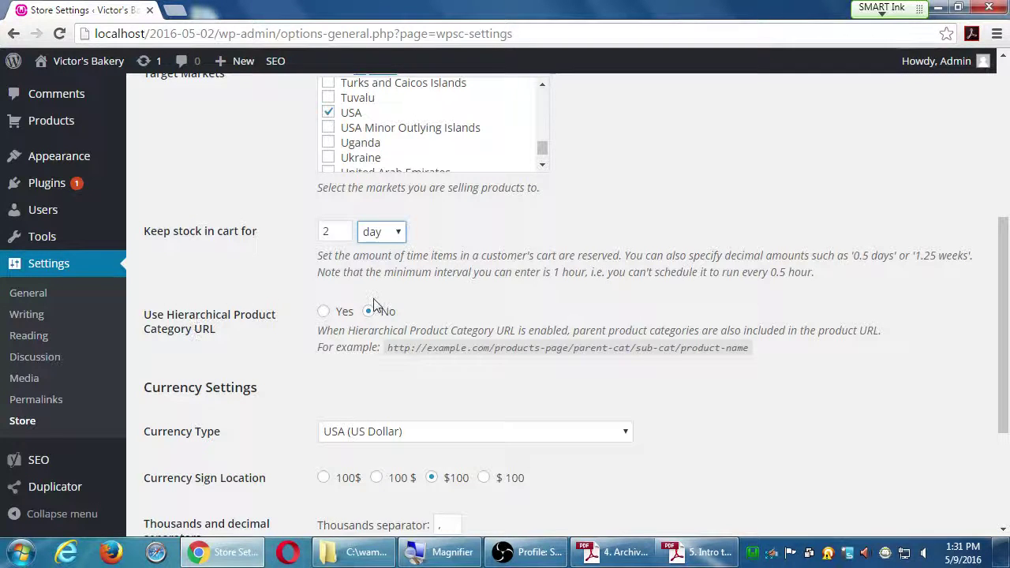
pyautogui.scroll(-3, 330, 385)
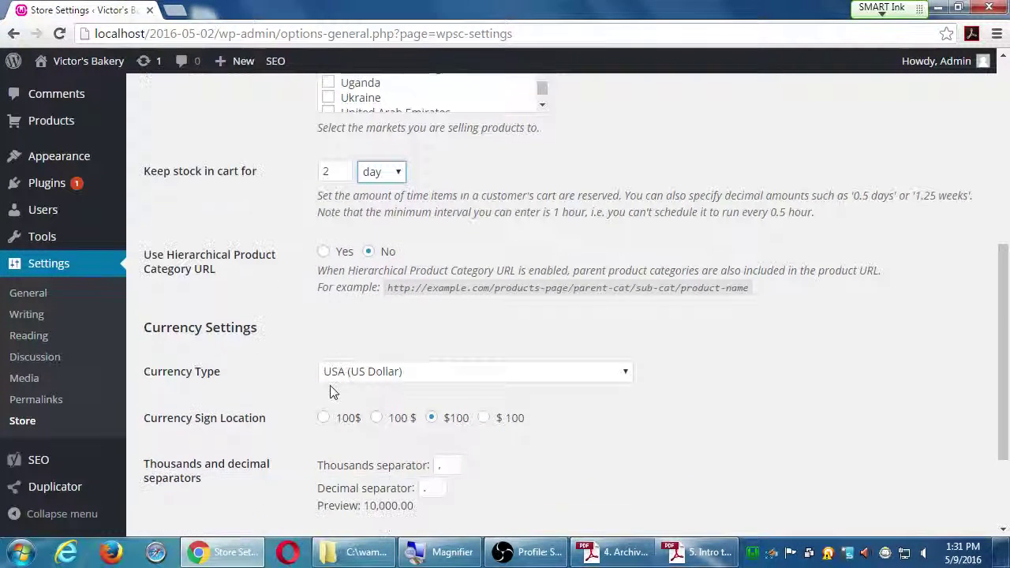
pyautogui.scroll(1, 260, 404)
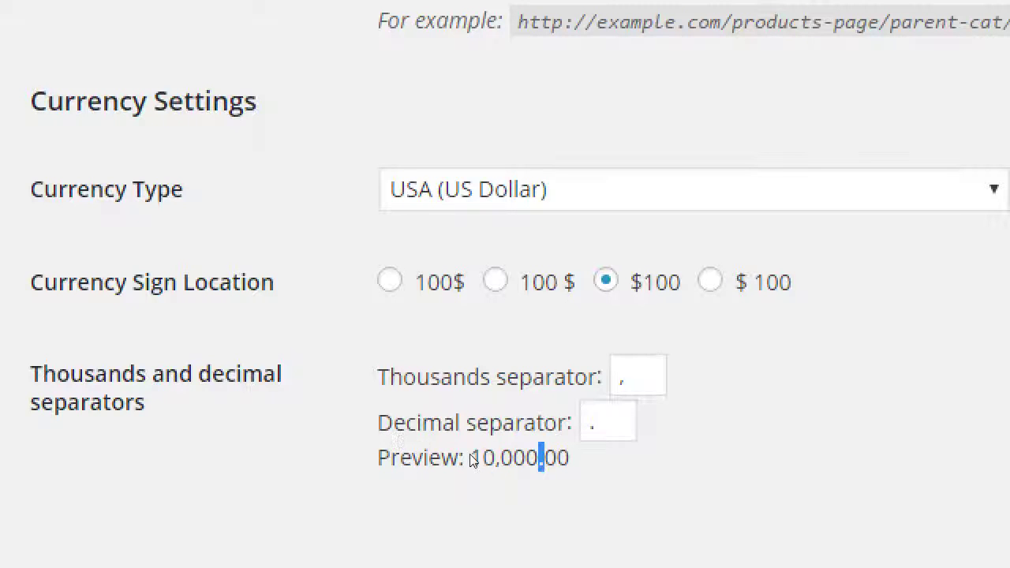
pyautogui.scroll(-1, 655, 315)
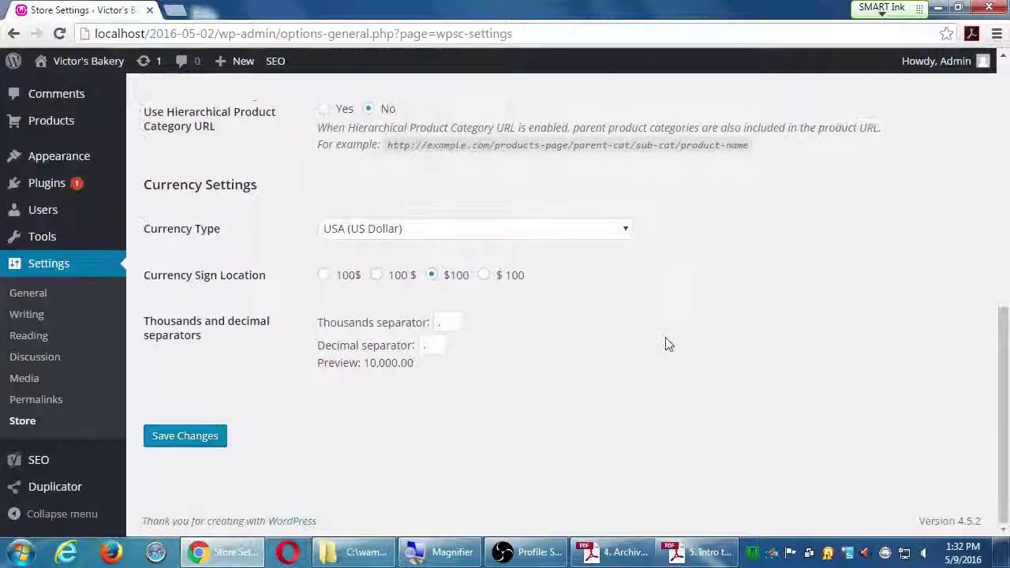
# Step: Save the General tab and check for the 'Settings saved.' notice with USA, California as base
pyautogui.click(180, 444)
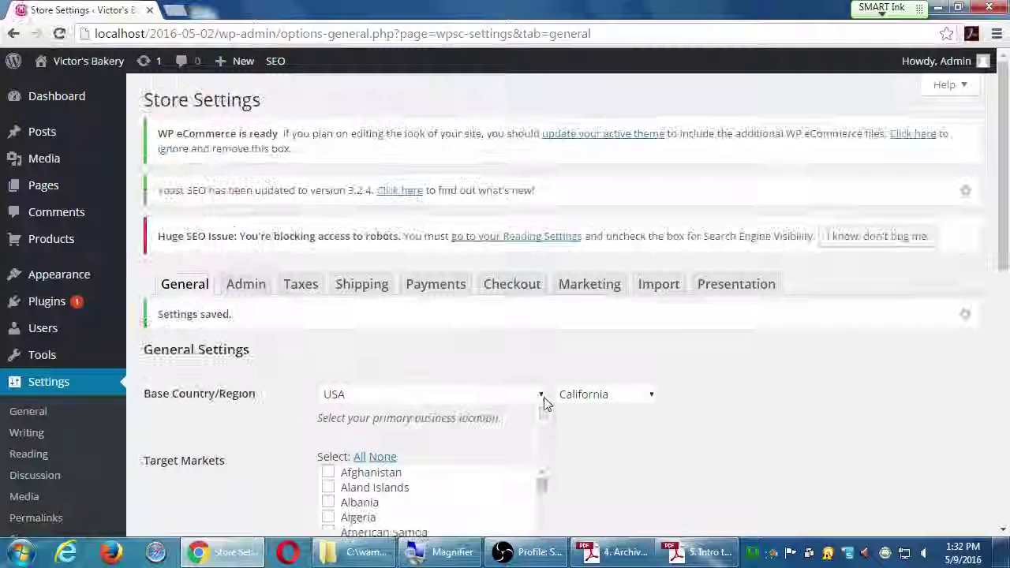
pyautogui.scroll(-5, 545, 402)
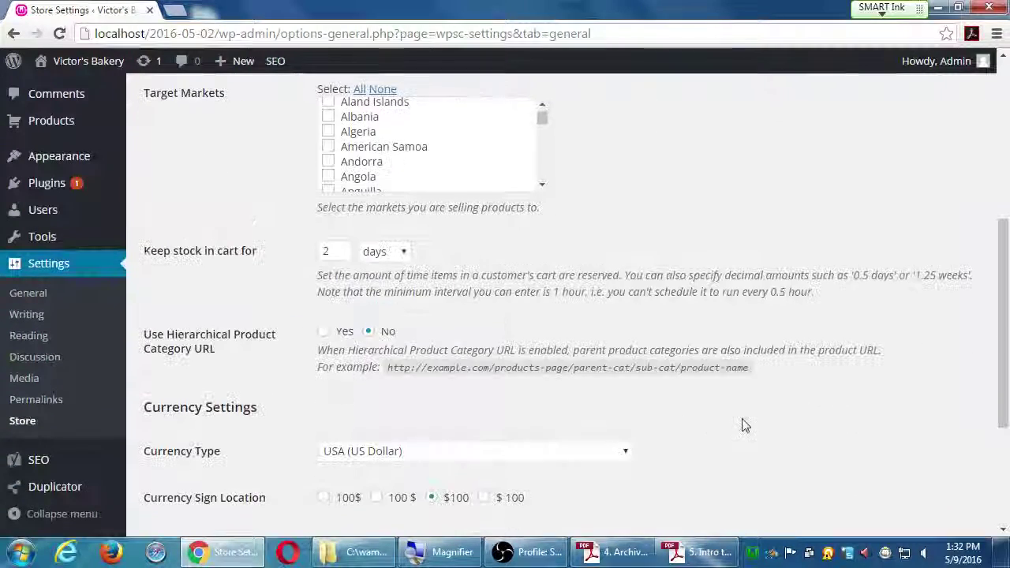
pyautogui.scroll(-3, 744, 424)
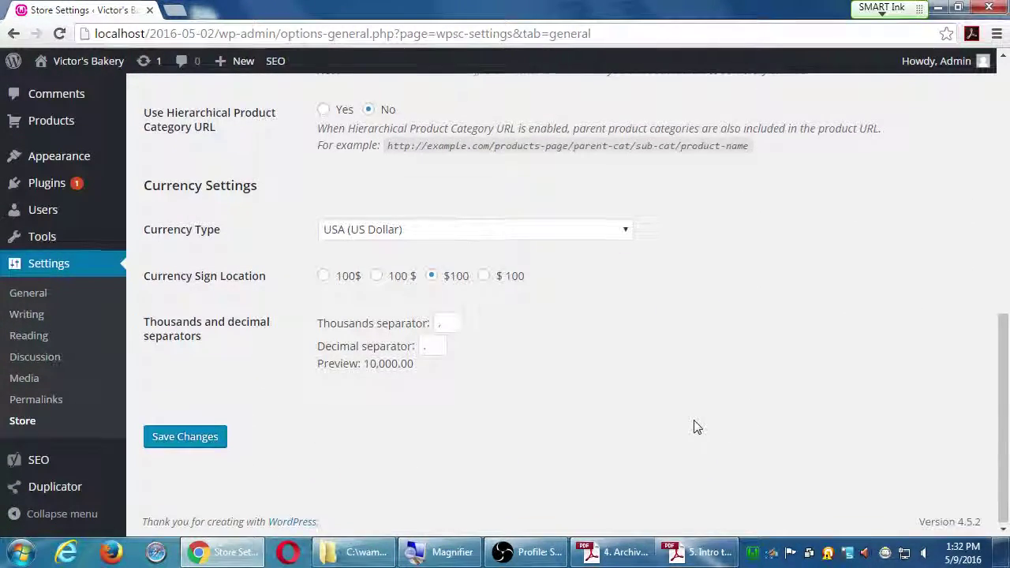
pyautogui.scroll(1, 697, 427)
pyautogui.scroll(8, 697, 428)
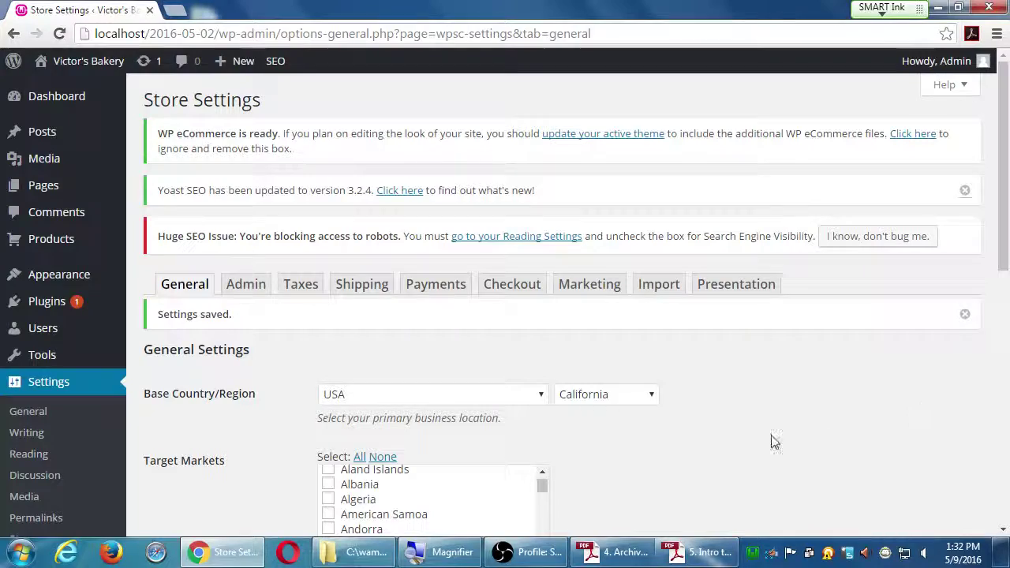
pyautogui.scroll(-8, 839, 424)
pyautogui.scroll(8, 840, 426)
pyautogui.click(525, 552)
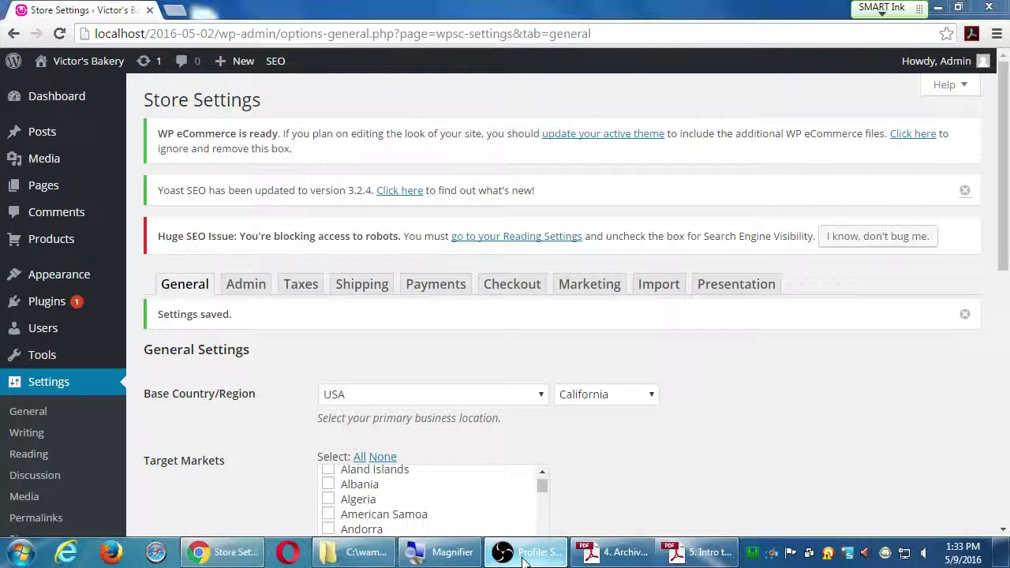